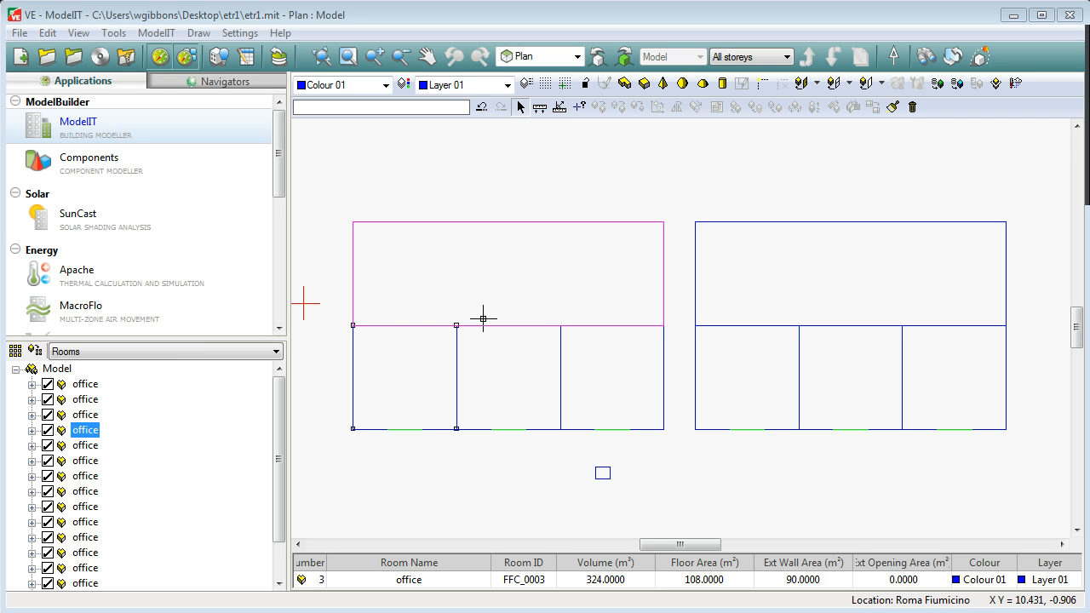
Step: Open the Building Template Manager and show the Thermal Conditions templates
left_click(98, 133)
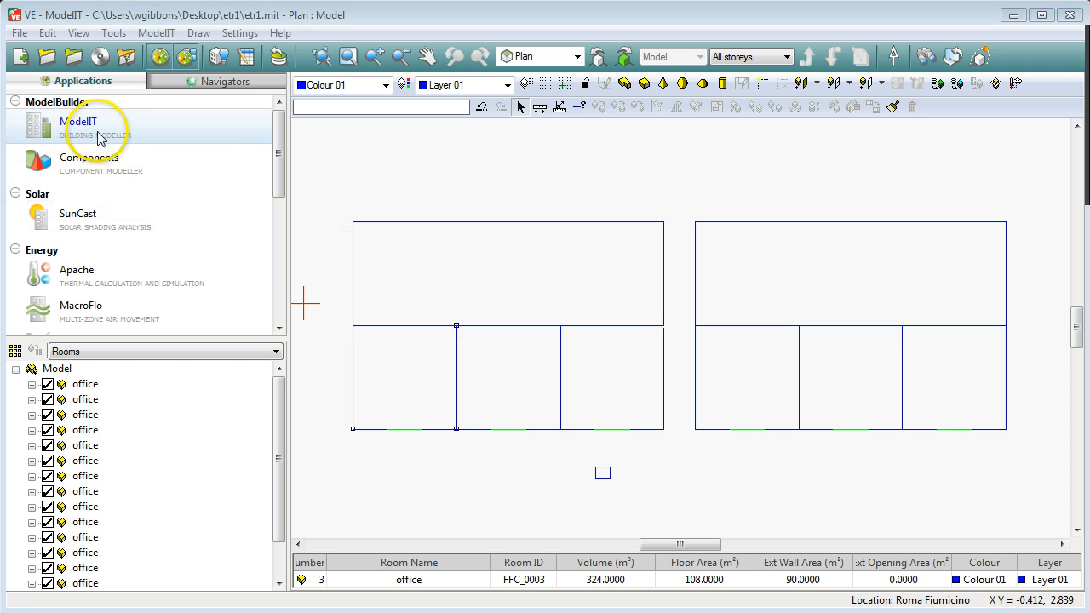
left_click(222, 67)
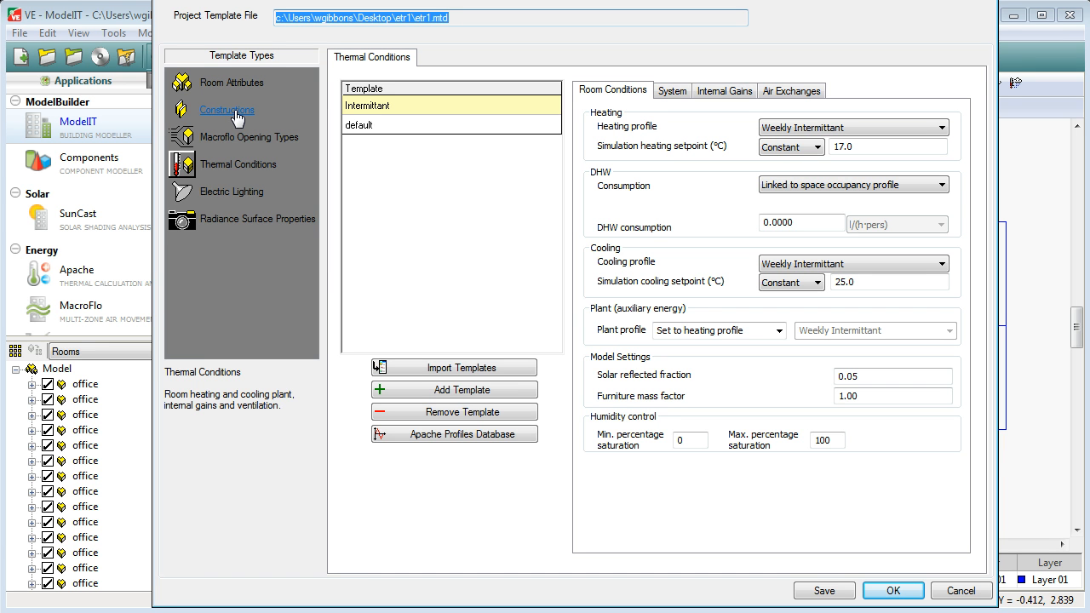
left_click(231, 170)
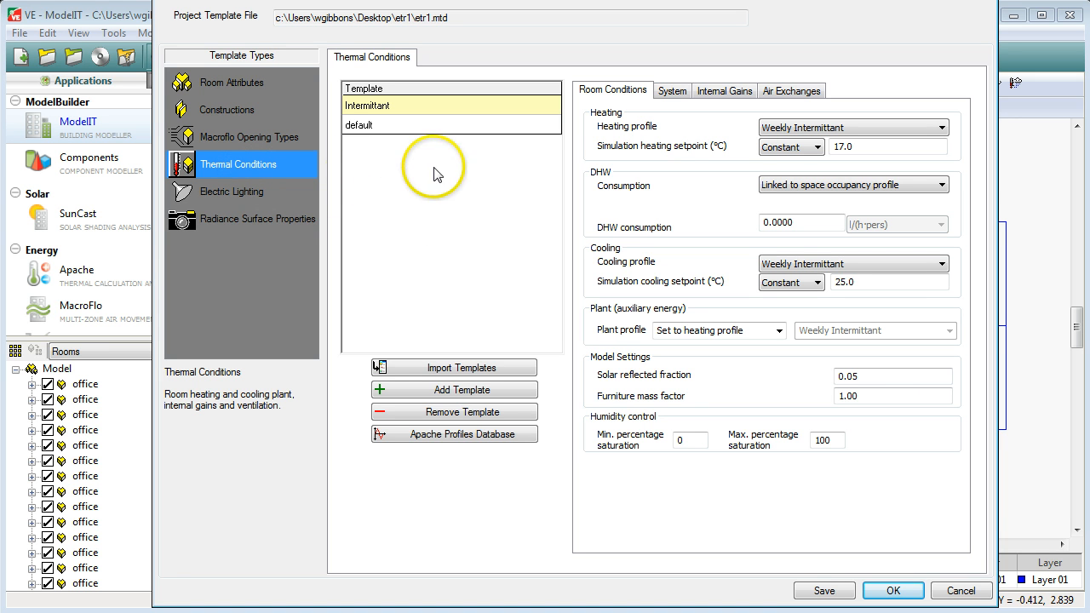
Step: Add a thermal template copied from the default one and name it New Thermal Conditions
left_click(366, 129)
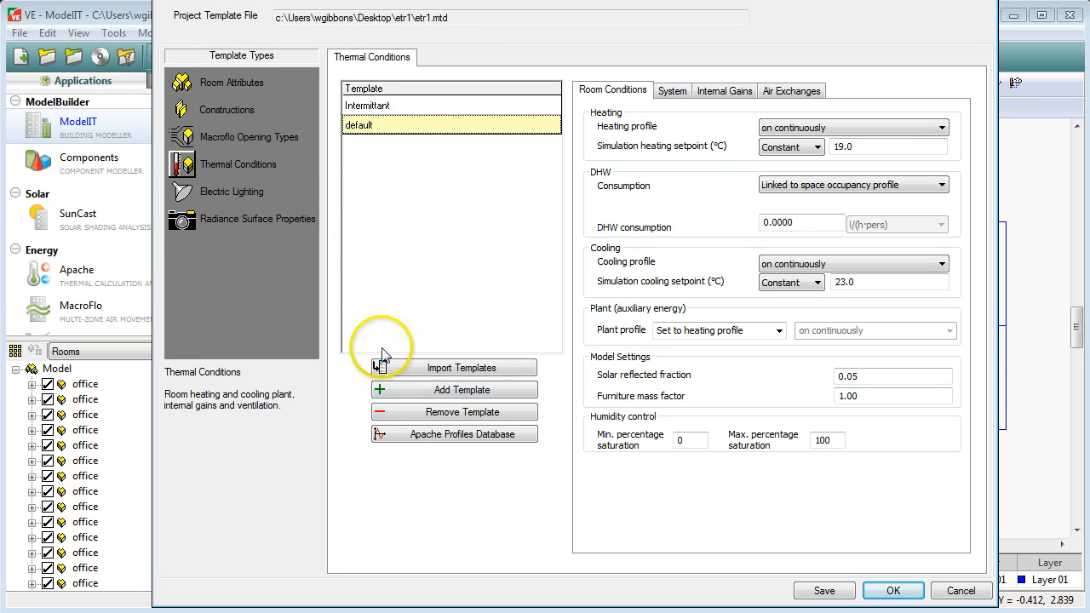
left_click(455, 401)
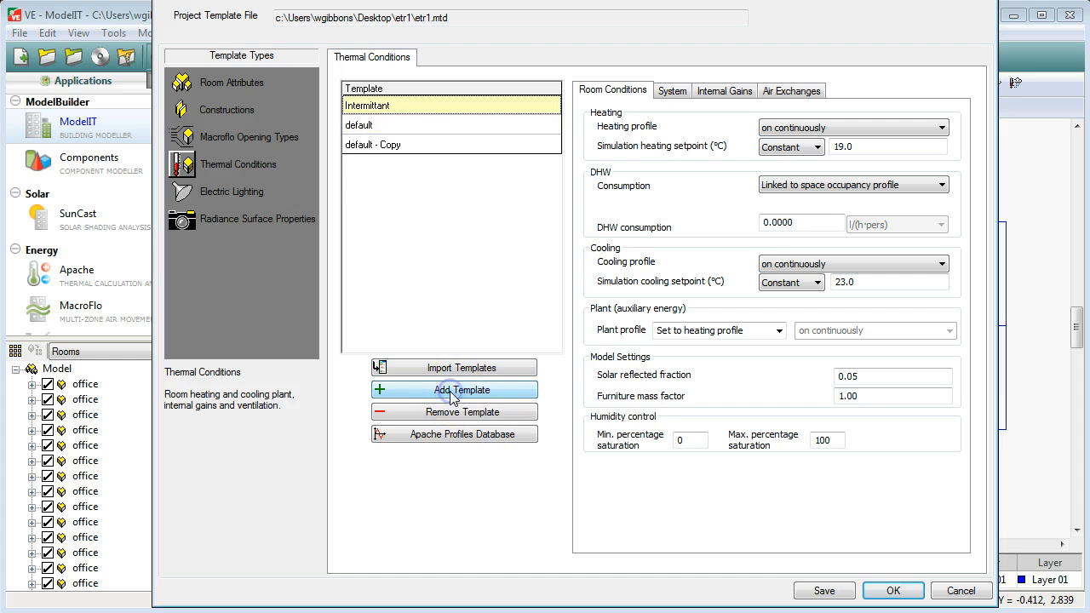
double_click(361, 151)
left_click_drag(426, 146, 356, 145)
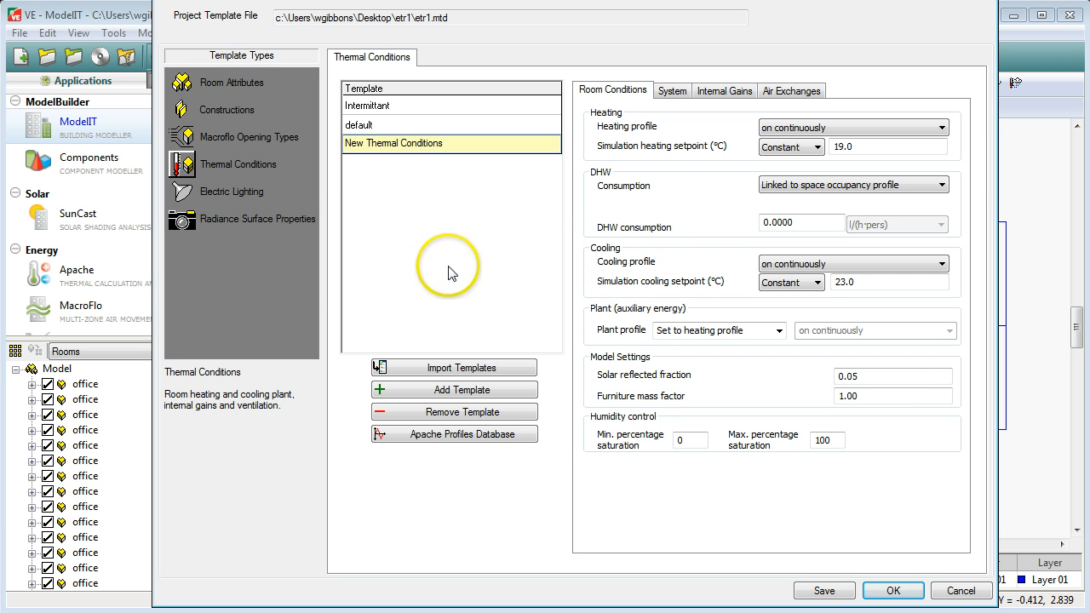
Step: Look through the system, internal gains, air exchange and room condition settings of the New Thermal Conditions template
left_click(672, 91)
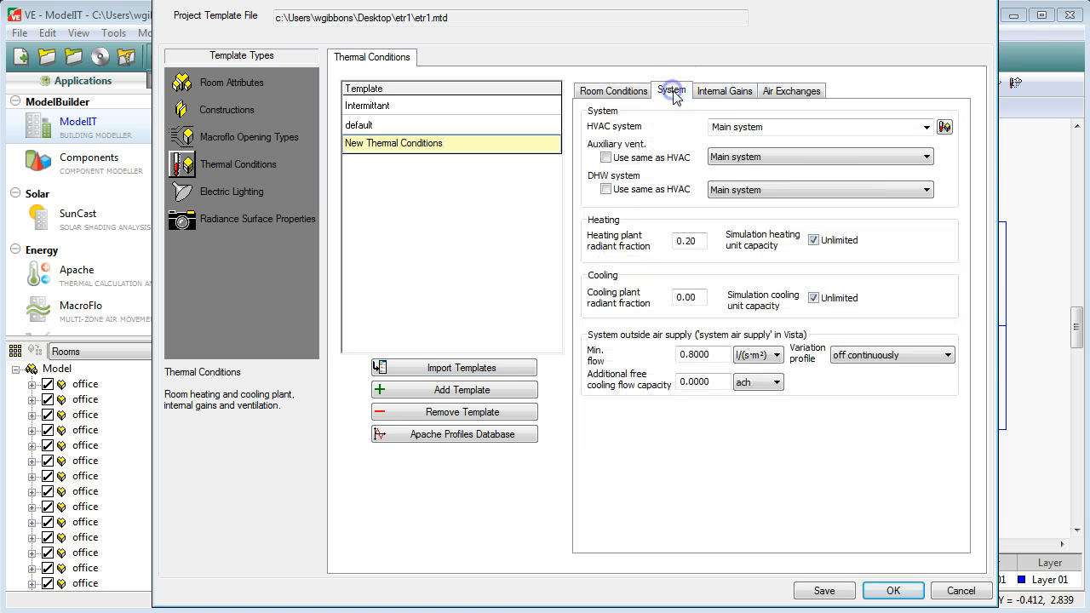
left_click(725, 91)
left_click(783, 91)
left_click(602, 92)
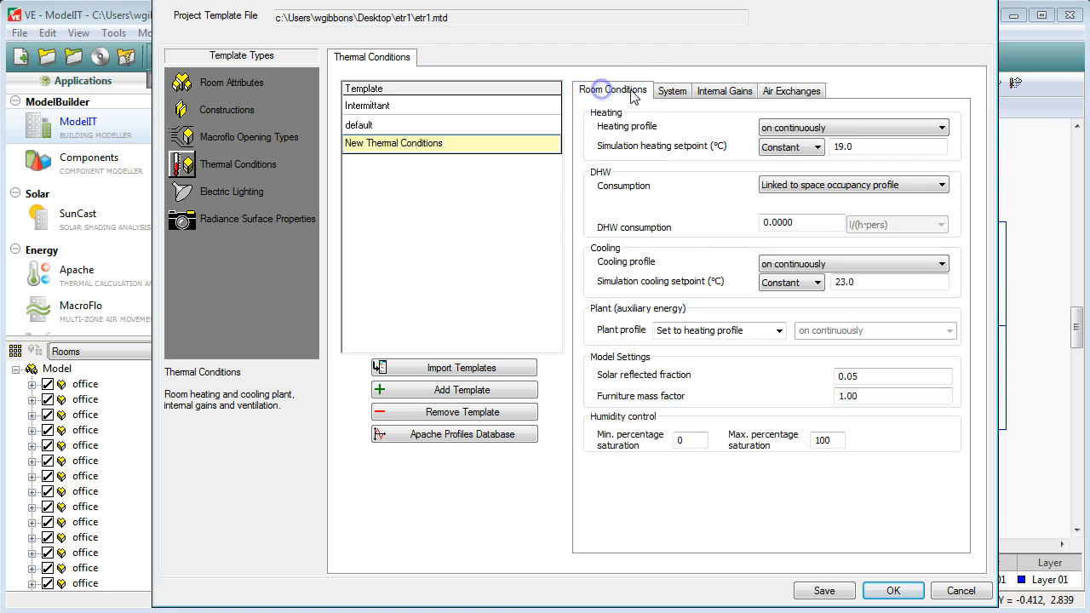
left_click(672, 91)
left_click(723, 91)
left_click(784, 94)
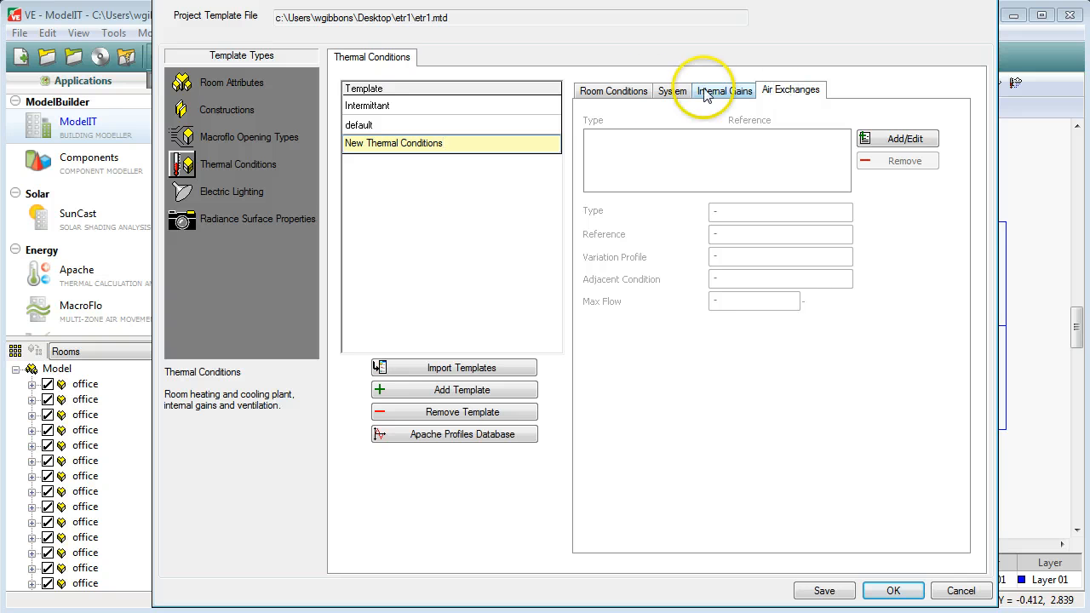
left_click(603, 92)
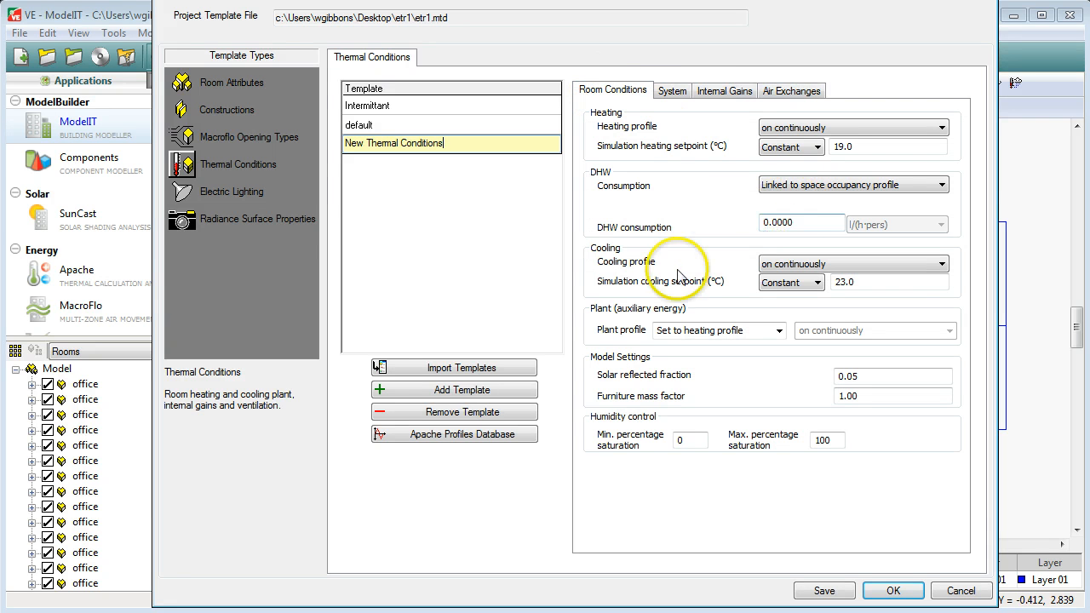
Step: Examine which profiles are available for heating and cooling in the template's room conditions
left_click(817, 129)
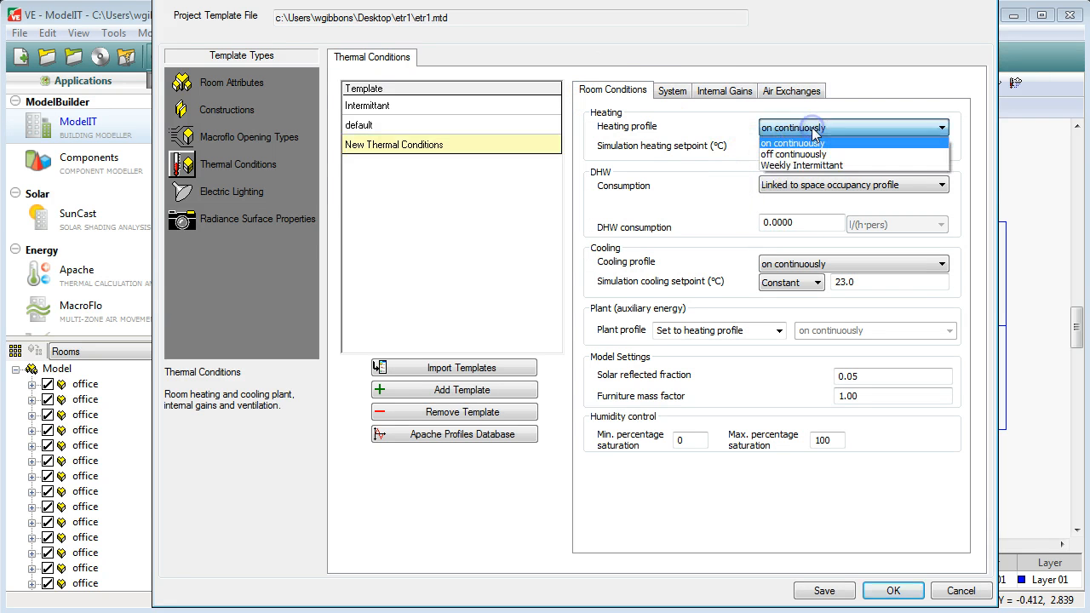
left_click(667, 132)
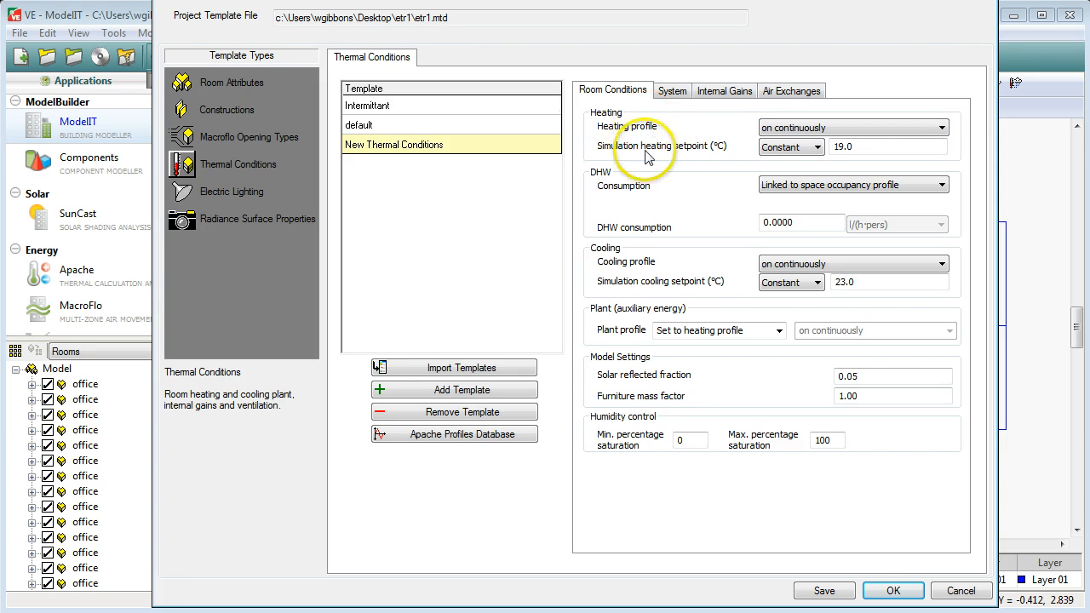
left_click(783, 127)
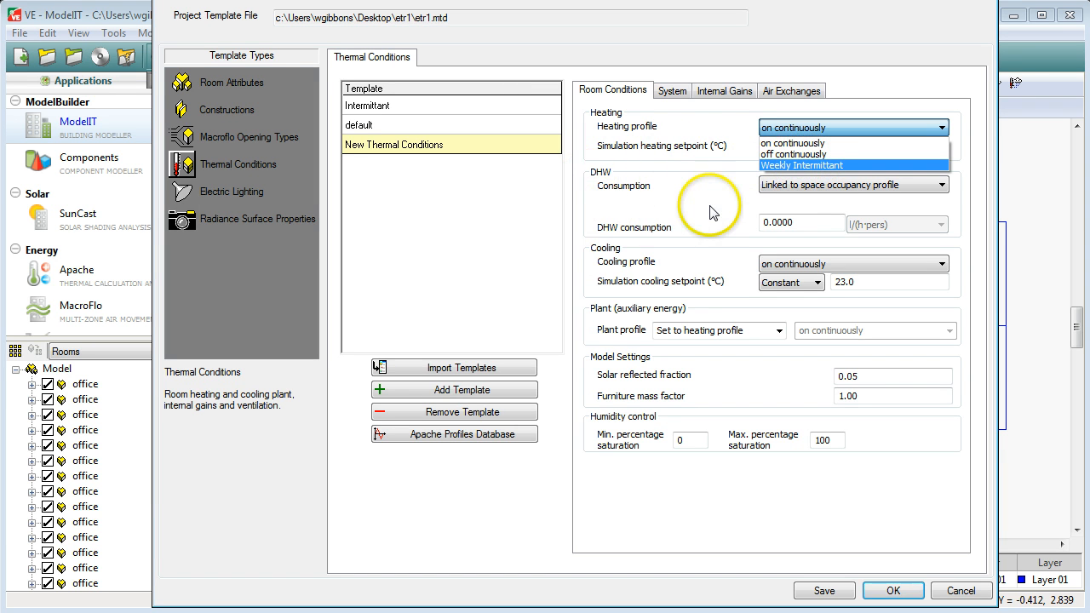
left_click(778, 269)
left_click(776, 269)
left_click(776, 263)
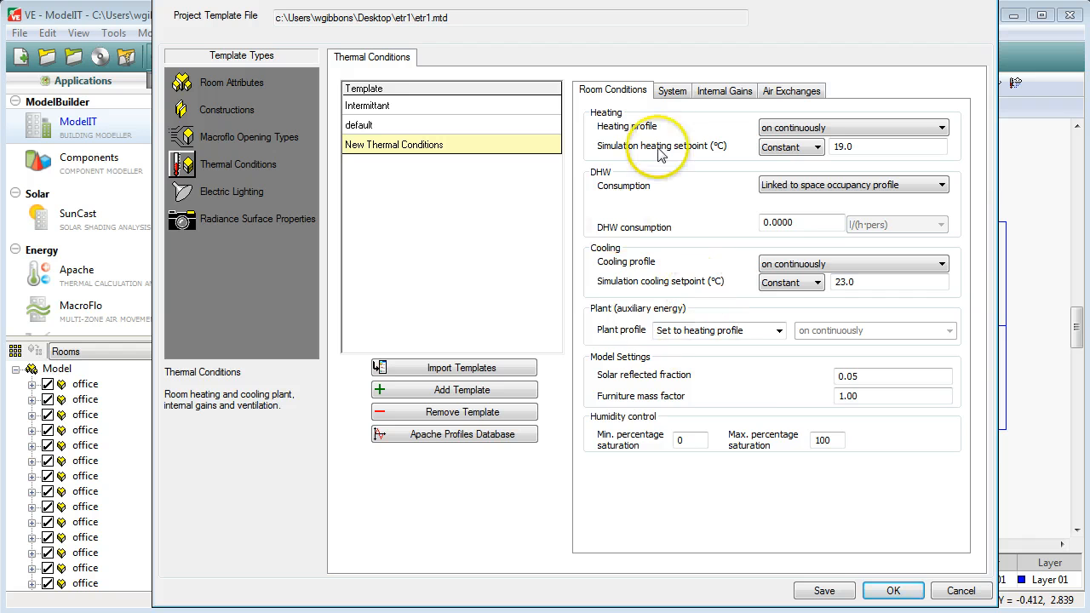
Step: Review where the new template's system air supply, internal gains and air exchanges use variation profiles
left_click(672, 92)
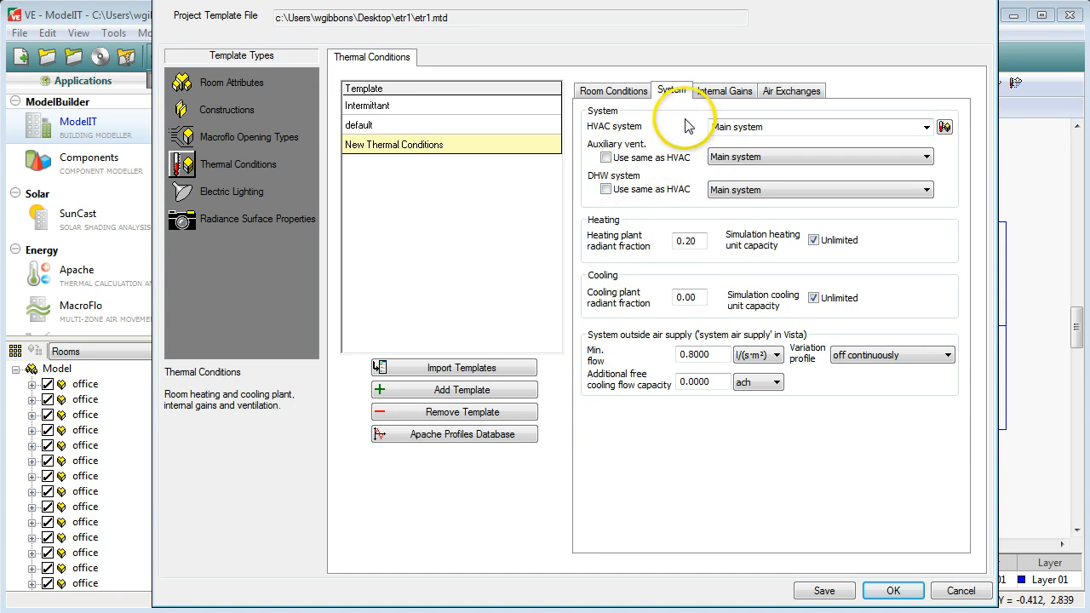
left_click(725, 91)
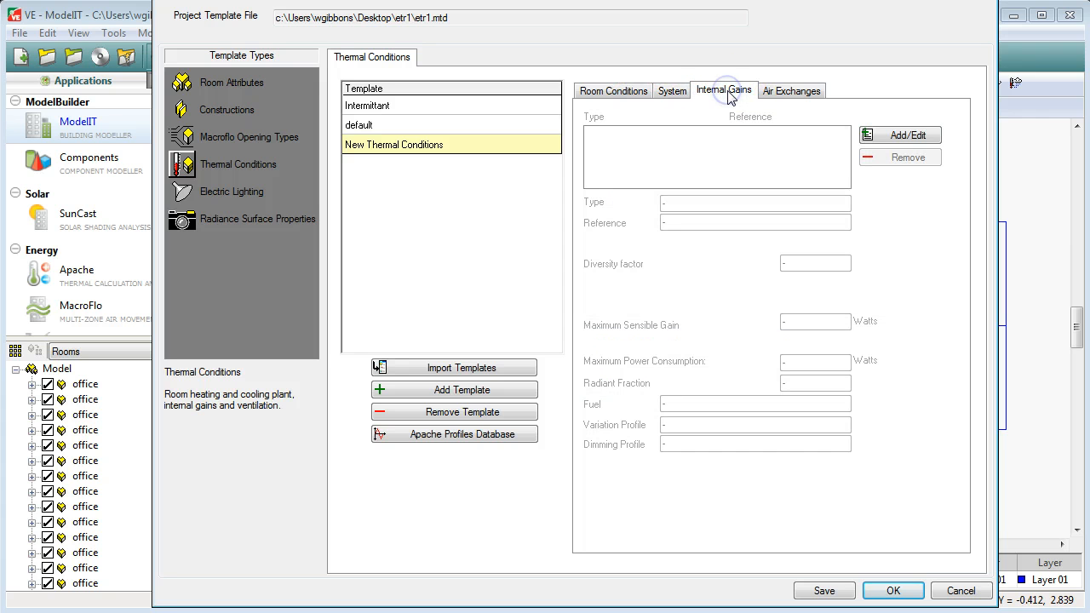
left_click(791, 91)
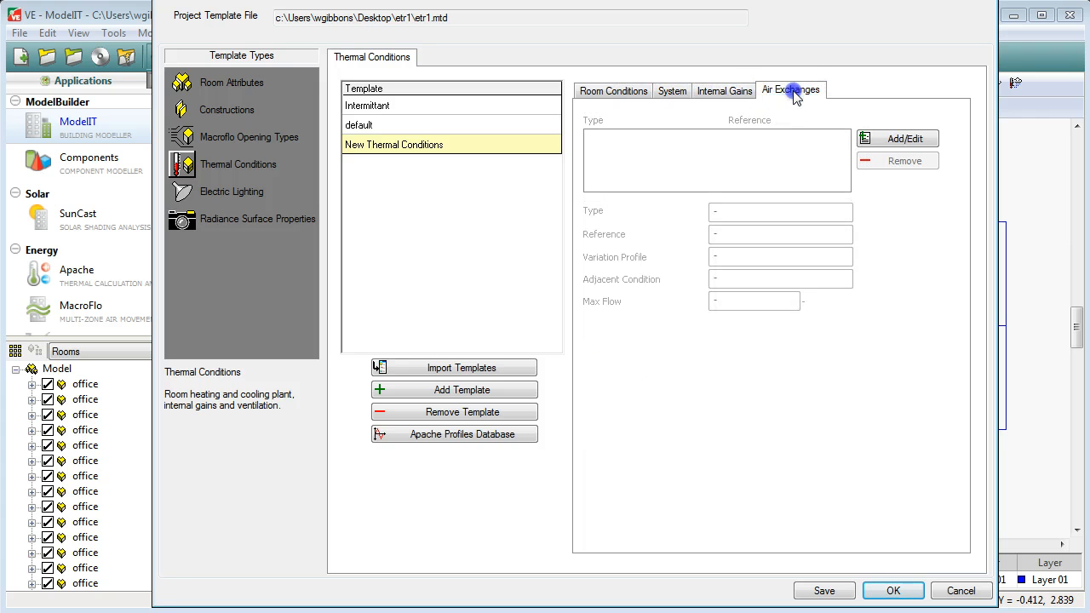
left_click(613, 91)
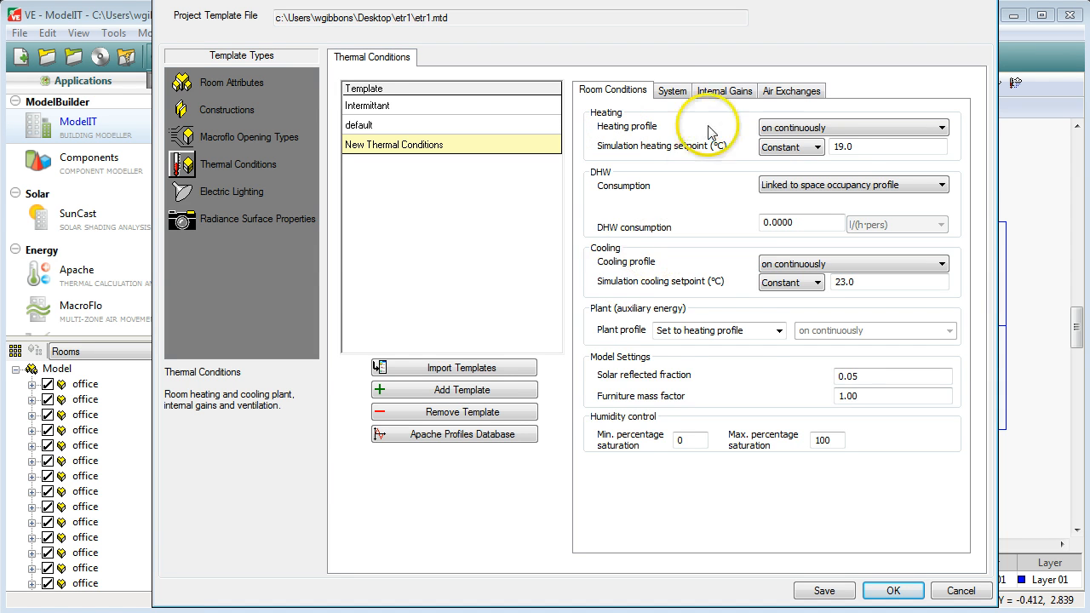
left_click(717, 90)
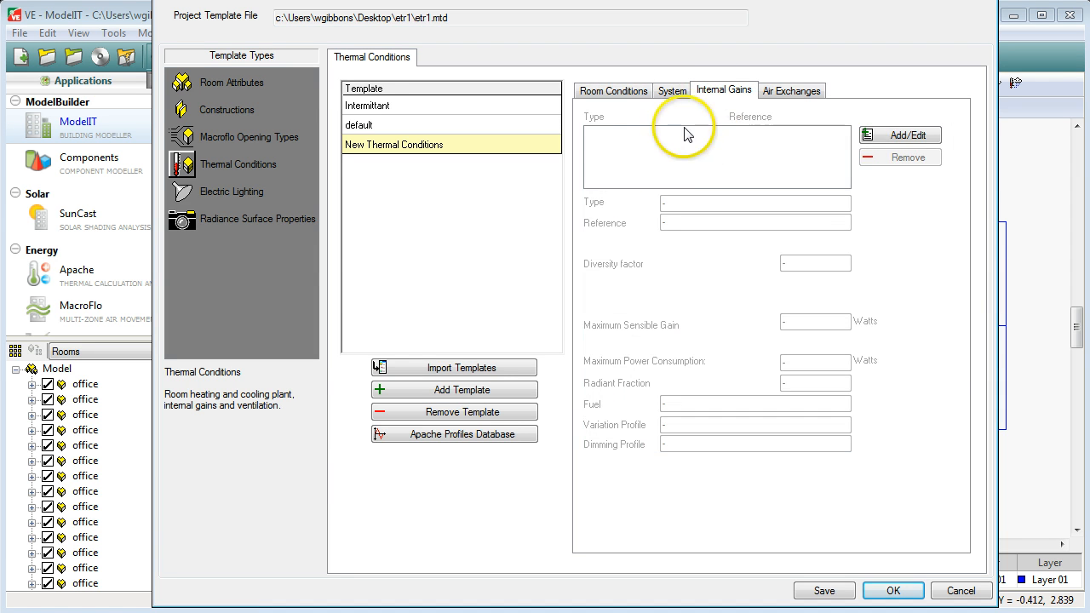
left_click(792, 92)
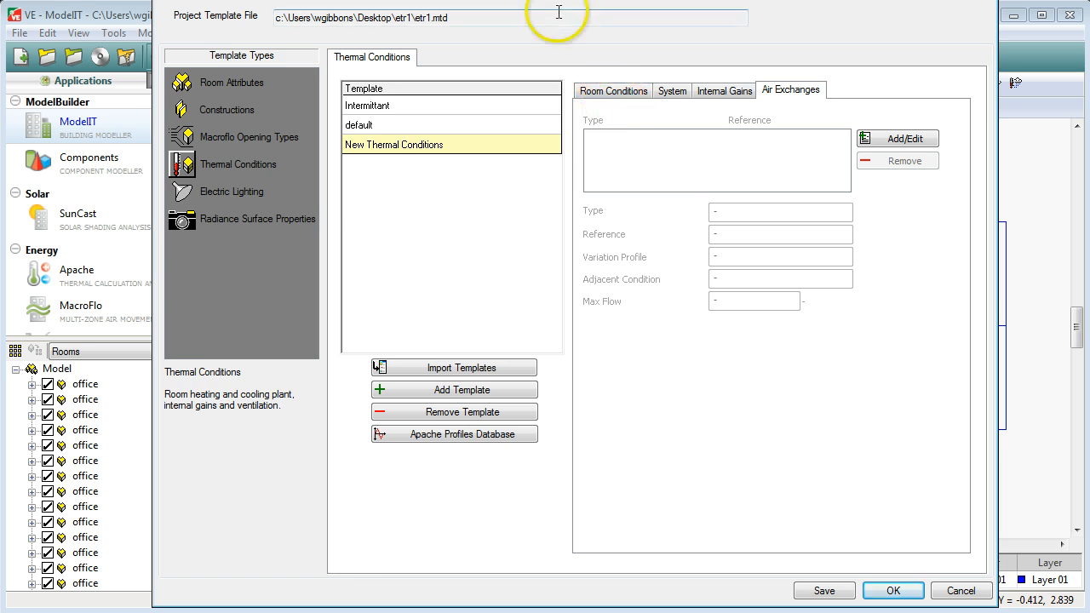
Step: Open the Apache Profiles Database and arrange its windows so the whole Project Profiles list can be used
left_click_drag(559, 9, 552, 38)
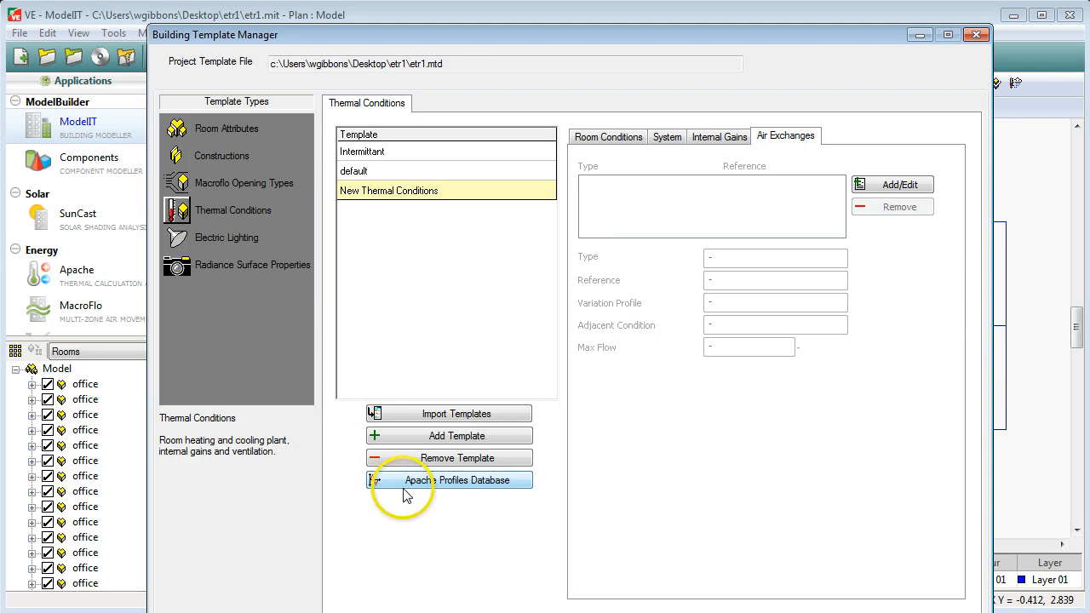
left_click(465, 482)
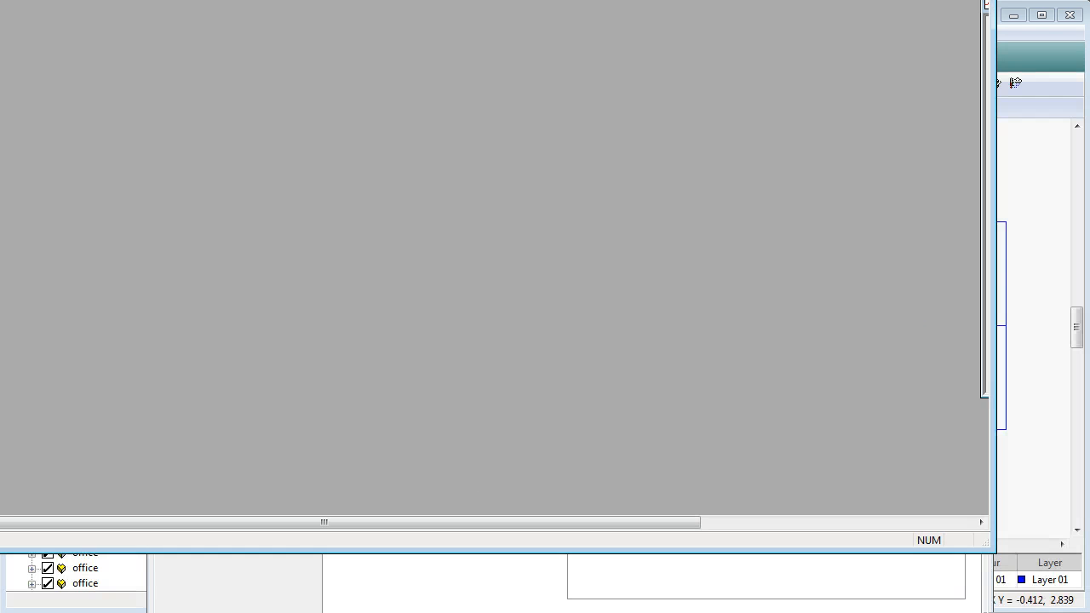
mouse_move(877, 0)
left_mouse_down()
mouse_move(851, 7)
mouse_move(877, 10)
left_mouse_up()
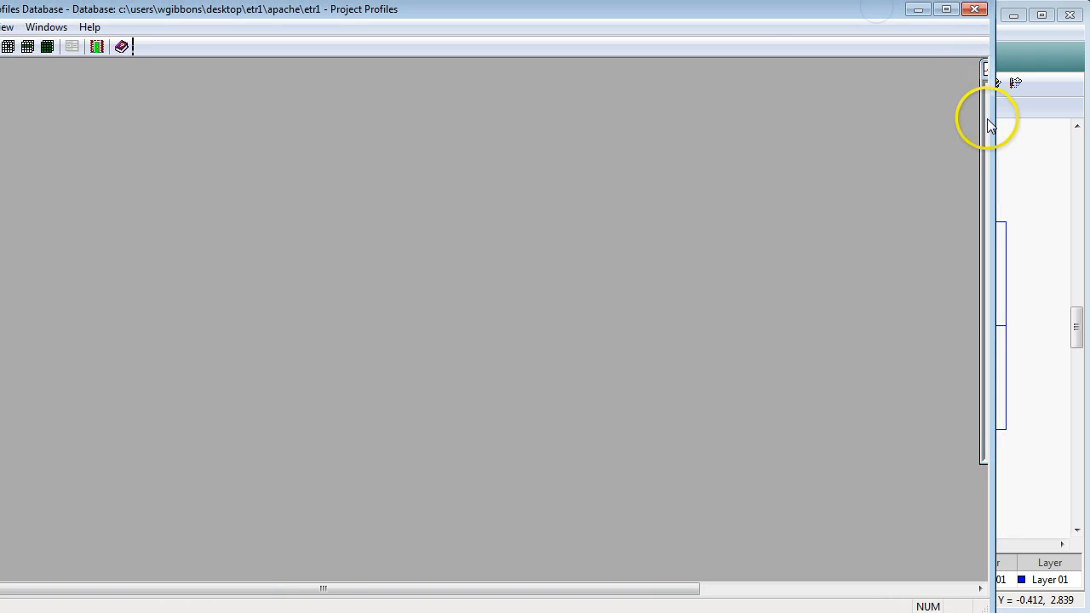
left_click_drag(985, 126, 886, 128)
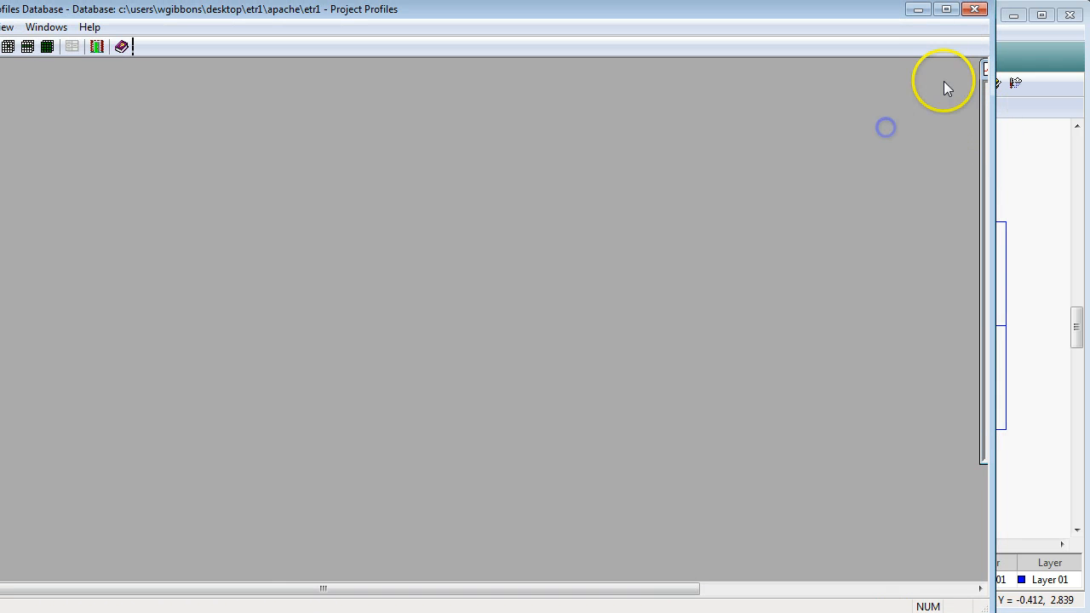
left_click(944, 10)
left_click_drag(1089, 0, 885, 55)
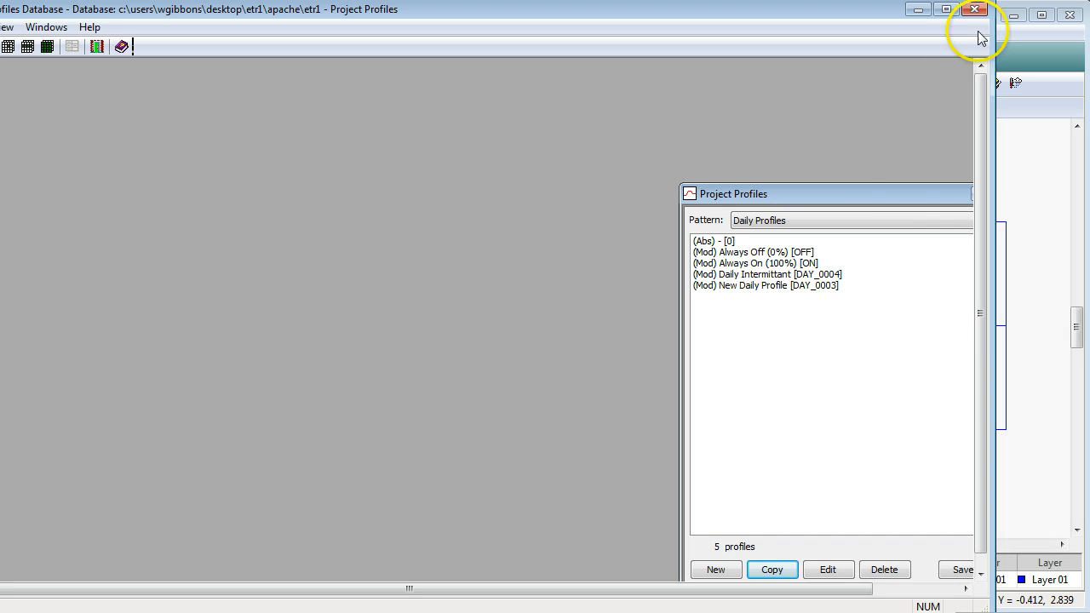
left_click_drag(898, 189, 764, 126)
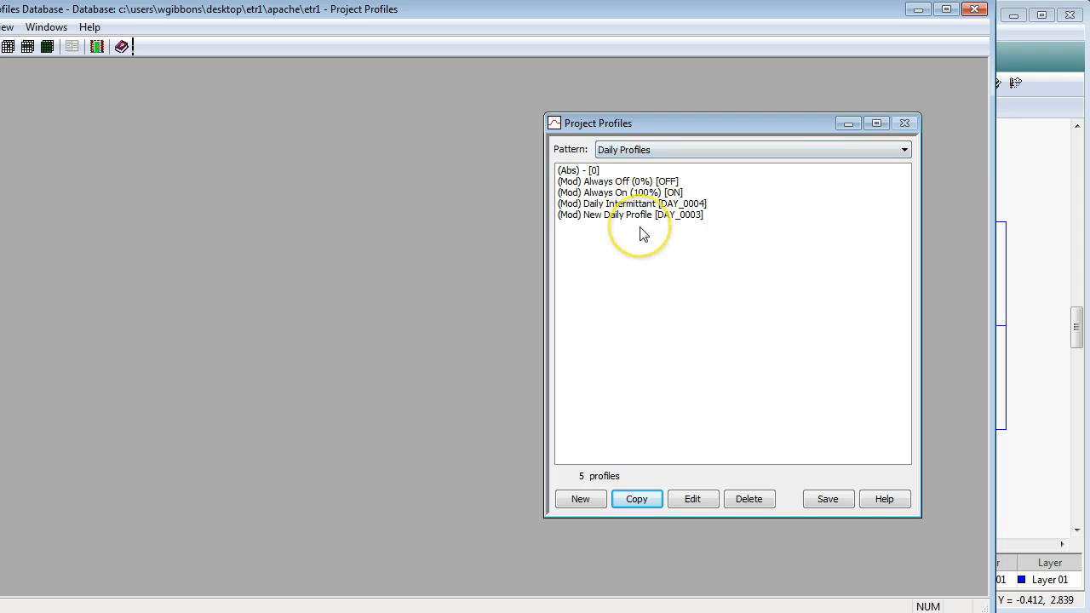
Step: Create a new daily profile in the project and name it Working Day
left_click(620, 151)
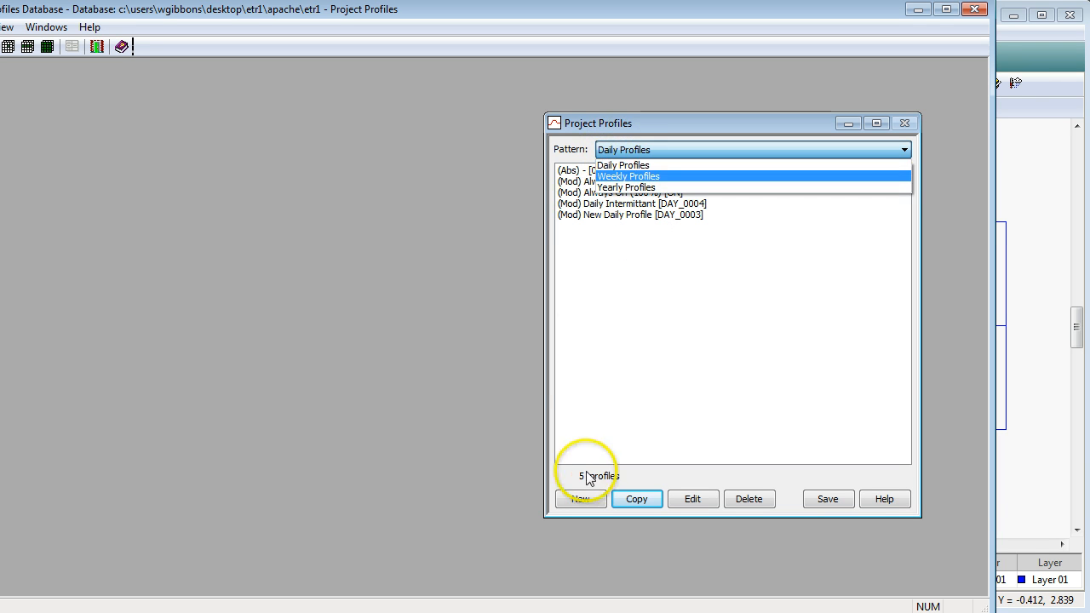
left_click(580, 501)
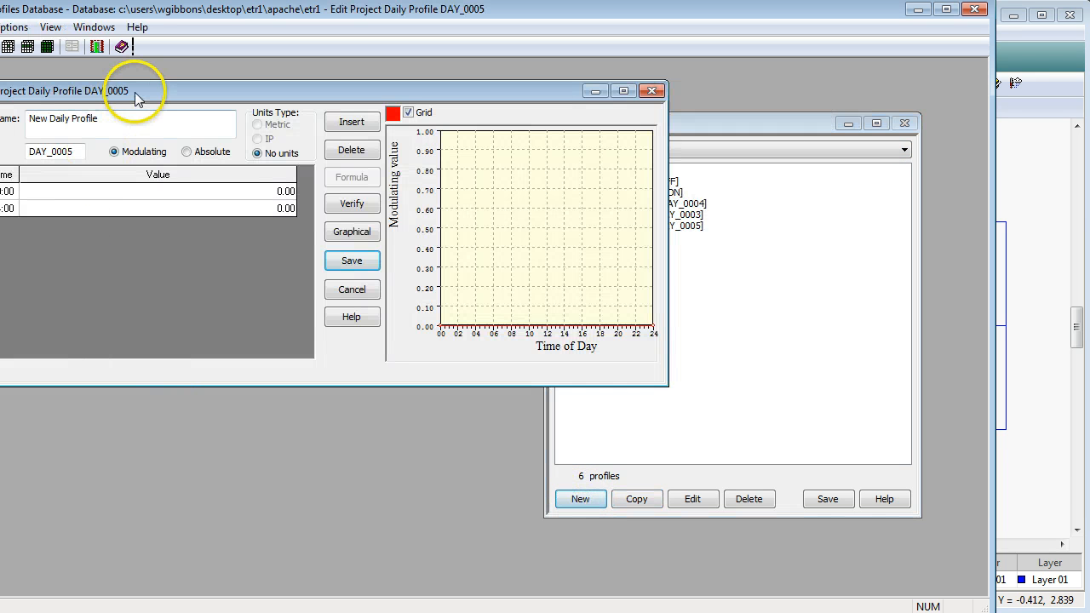
left_click_drag(153, 95, 209, 101)
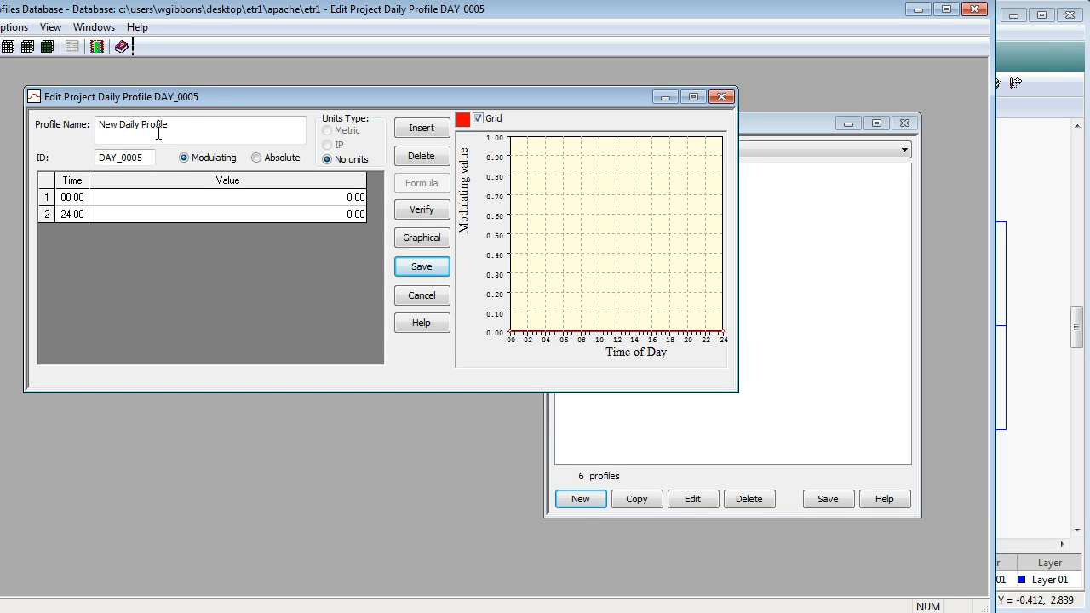
left_click_drag(171, 128, 85, 124)
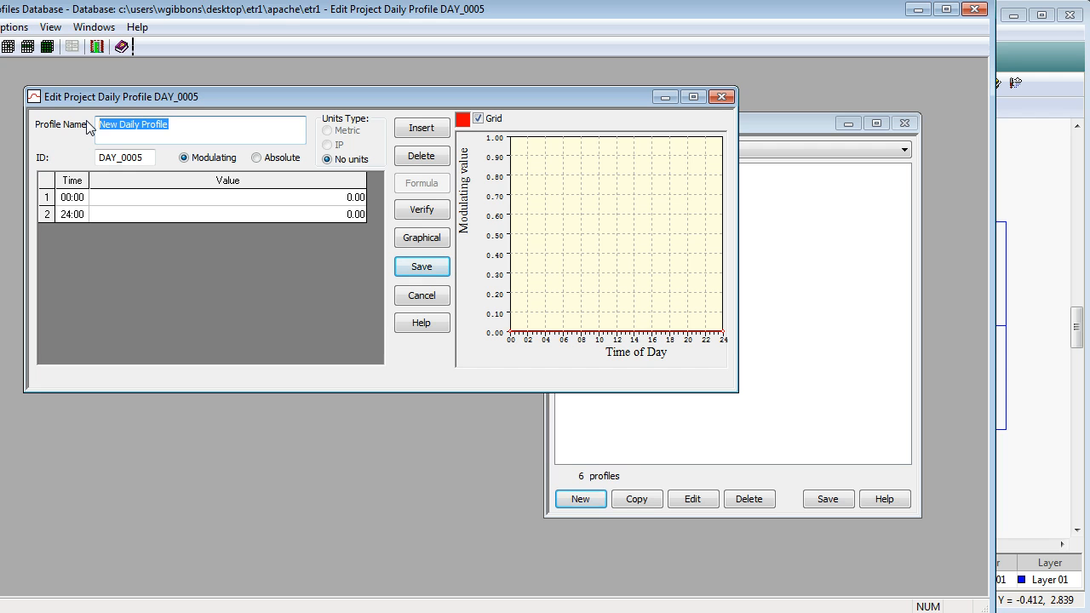
type("Working Day")
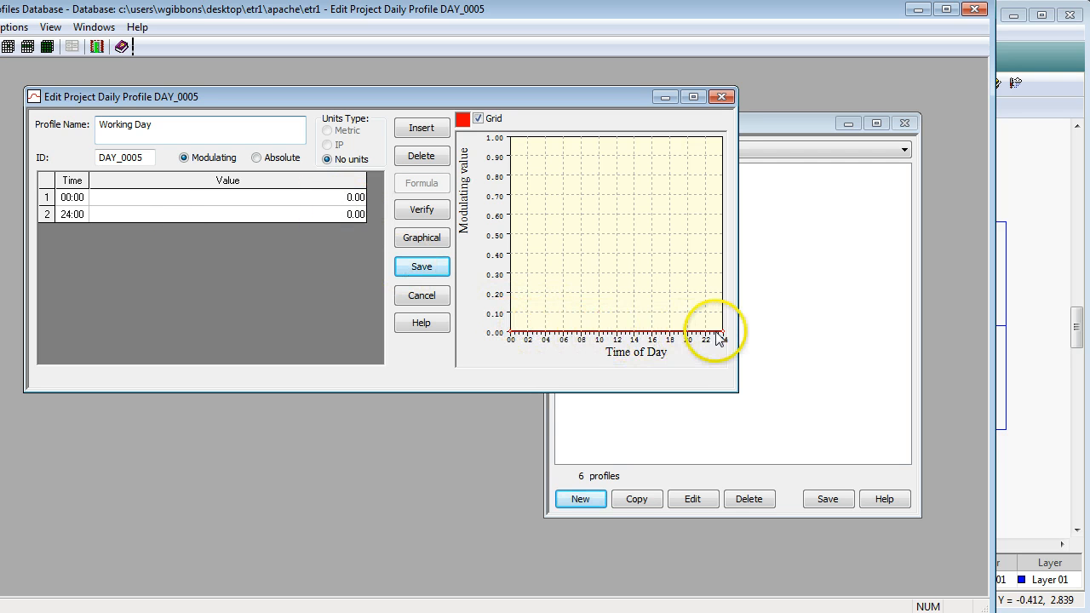
left_click(46, 214)
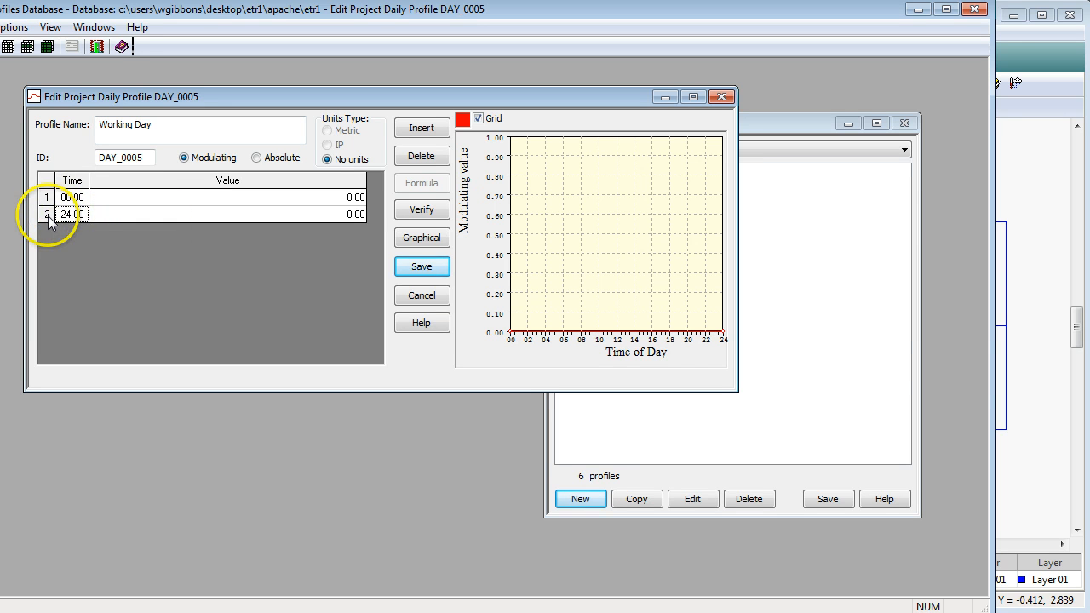
left_click(50, 213)
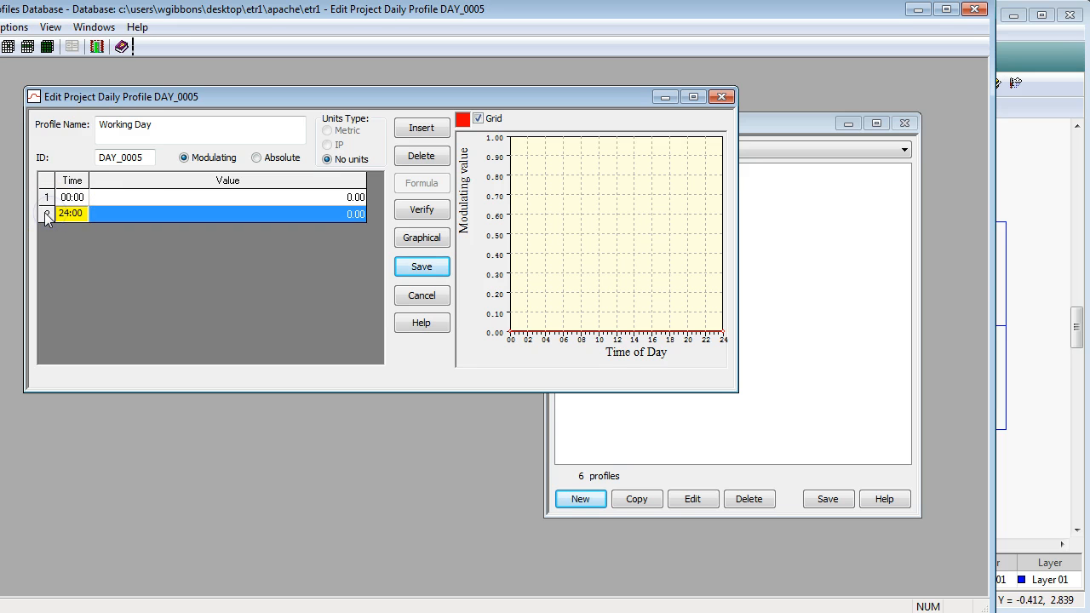
left_click(46, 214)
right_click(46, 215)
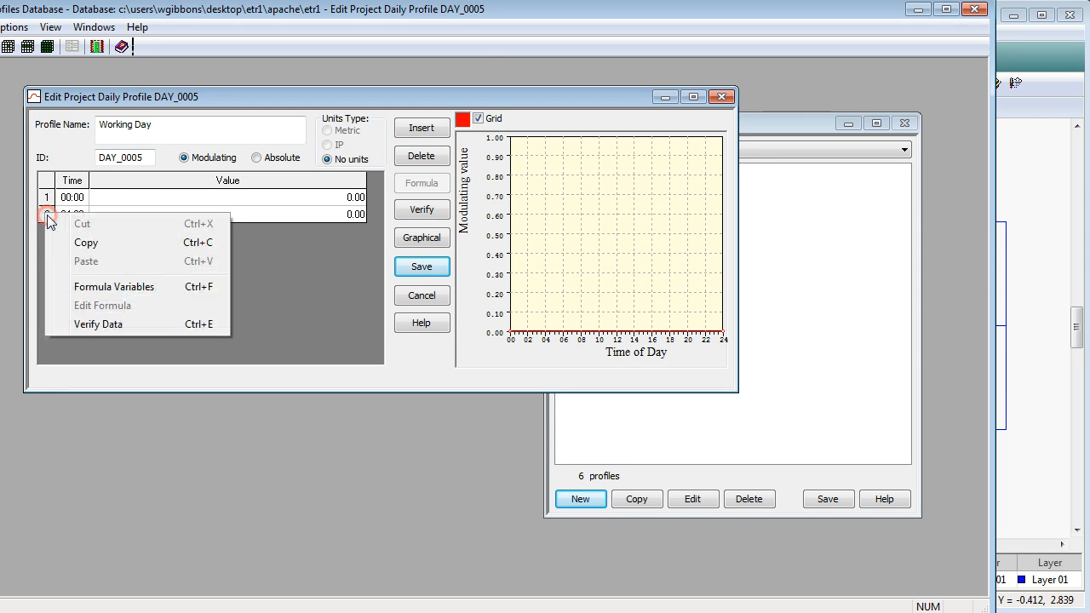
left_click(45, 214)
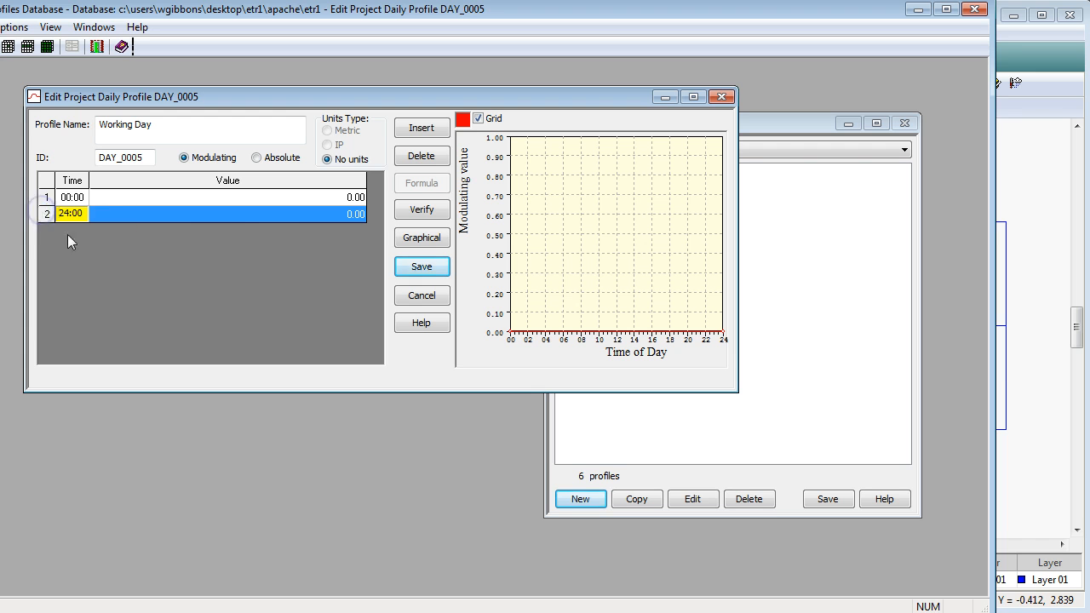
Step: Insert a row before the 24:00 entry of the Working Day profile and set its time to 07:00, keeping value 0.00
left_click(46, 213)
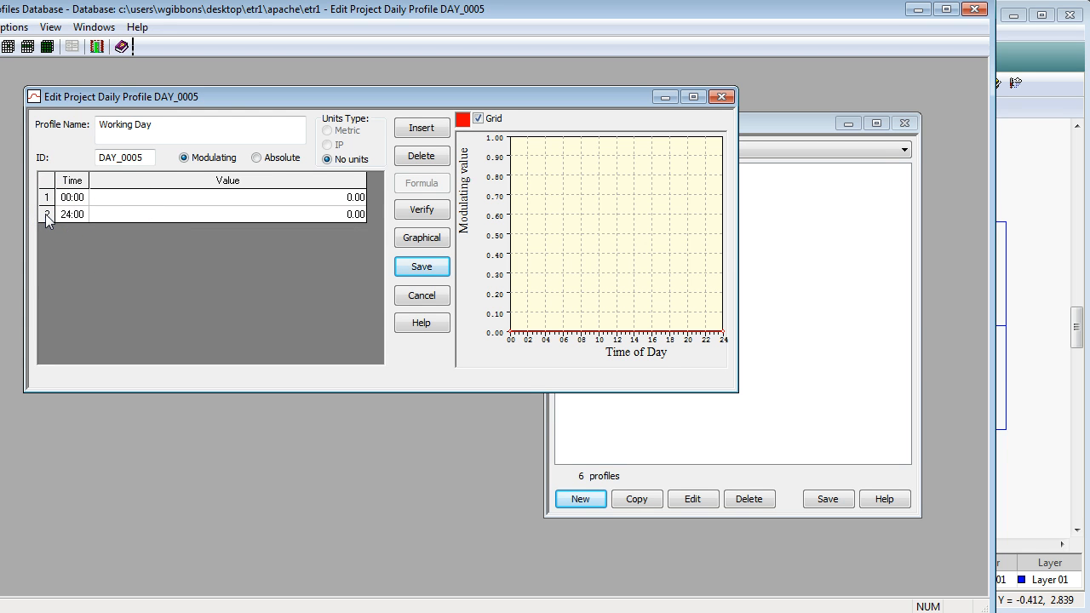
left_click(415, 130)
left_click(51, 238)
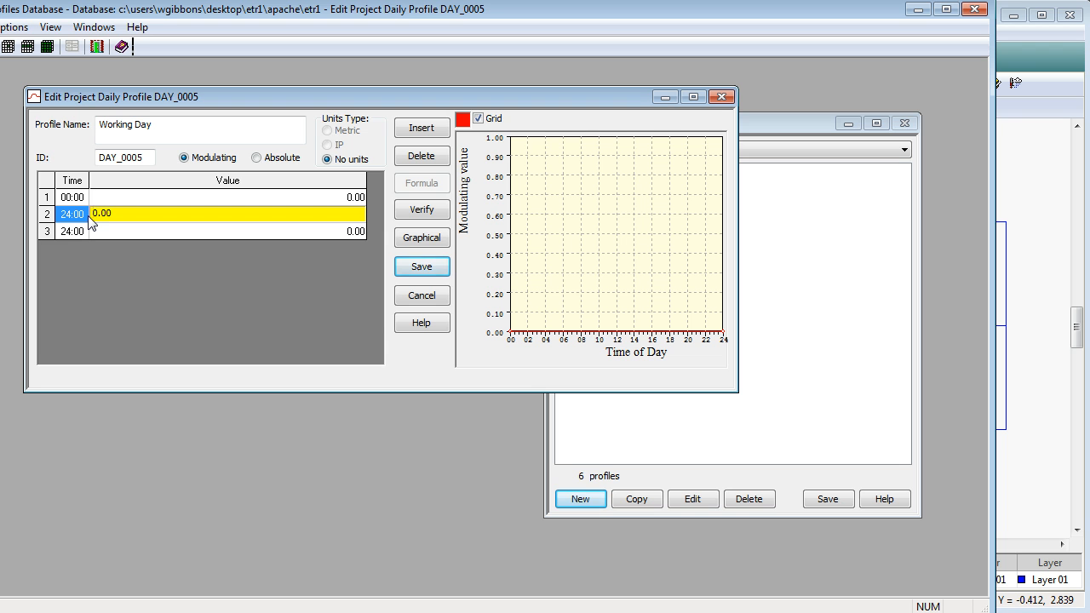
left_click(71, 214)
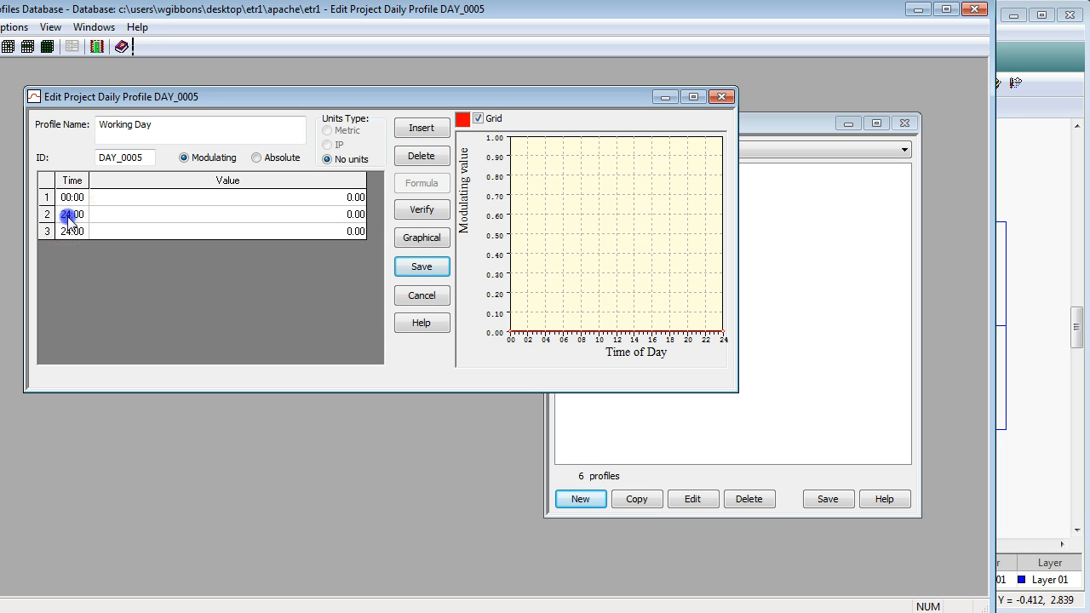
left_click(68, 215)
left_click(44, 215)
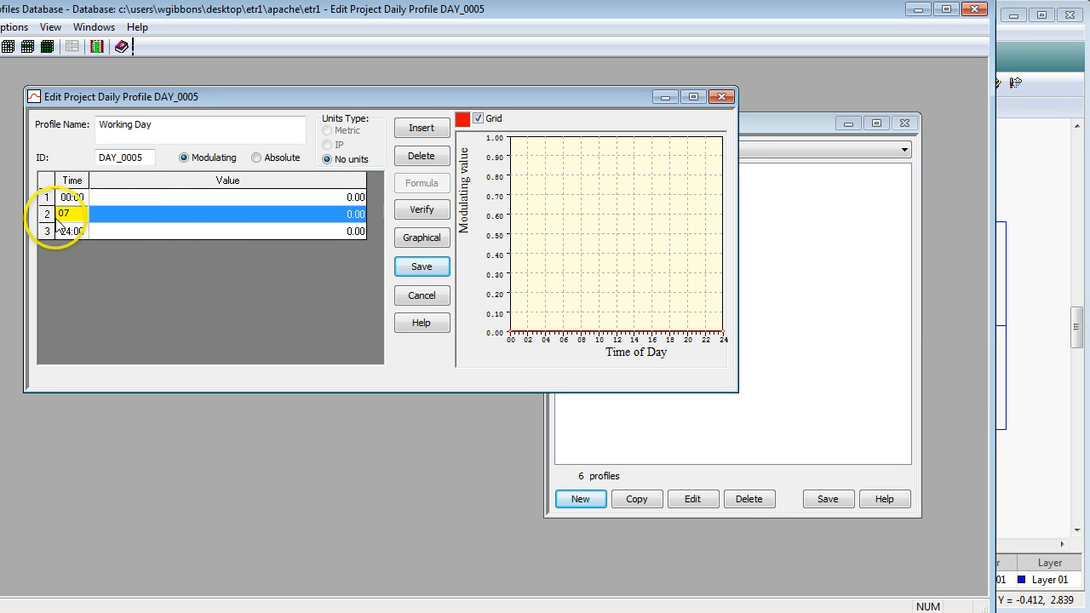
left_click(194, 218)
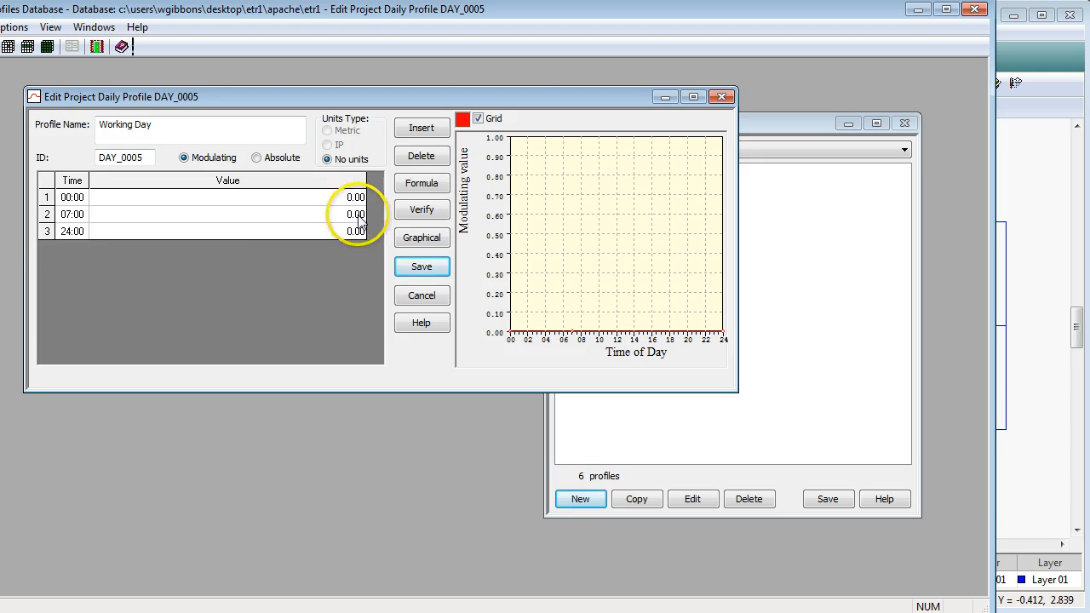
Step: Insert another row before the 24:00 entry with time 07:00 and modulating value 1
left_click(48, 232)
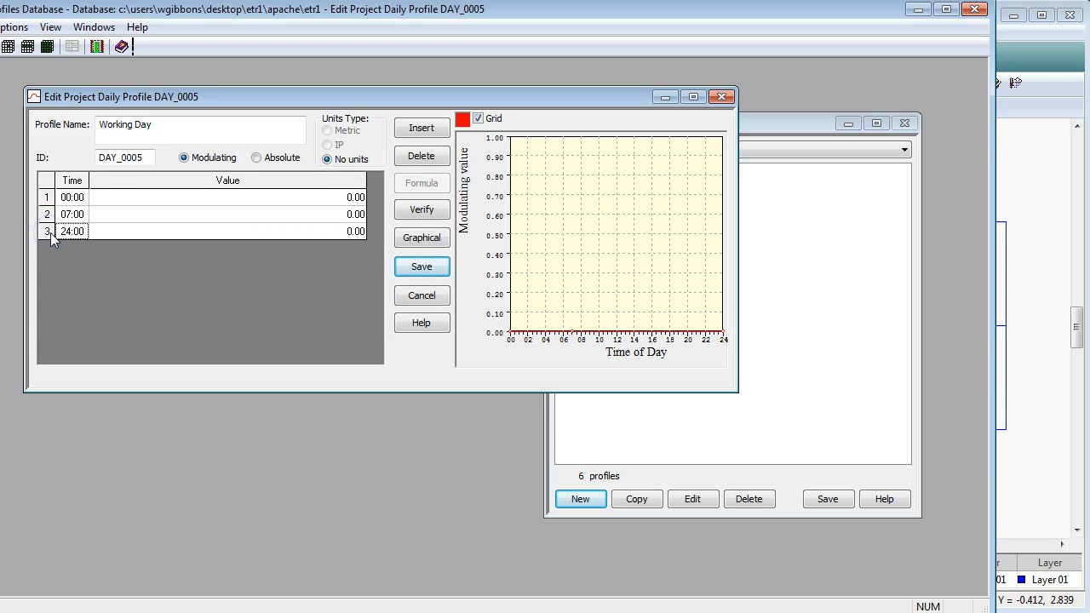
left_click(420, 127)
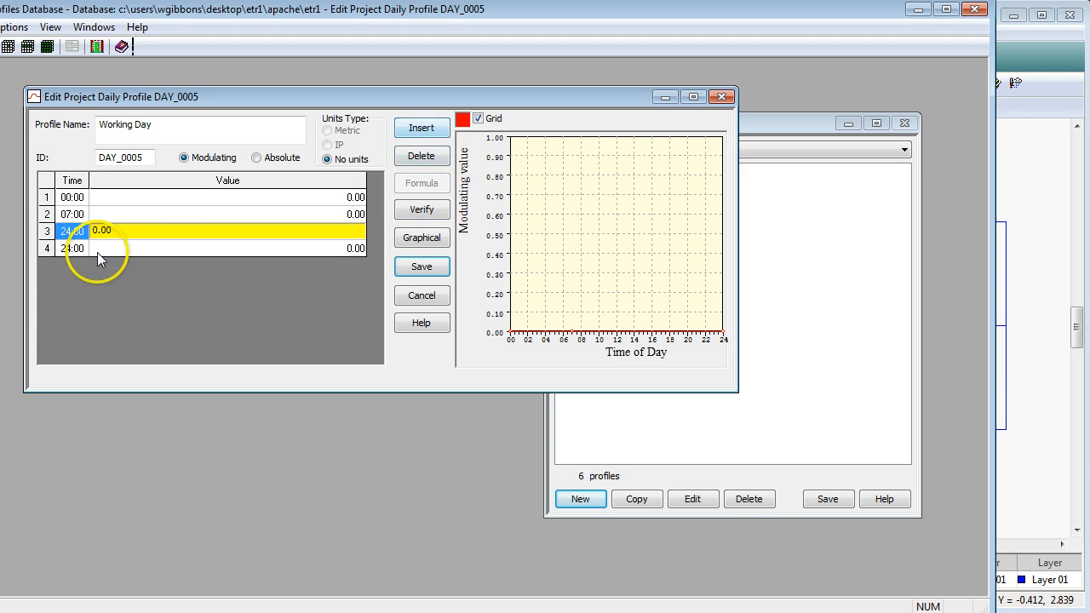
left_click(73, 231)
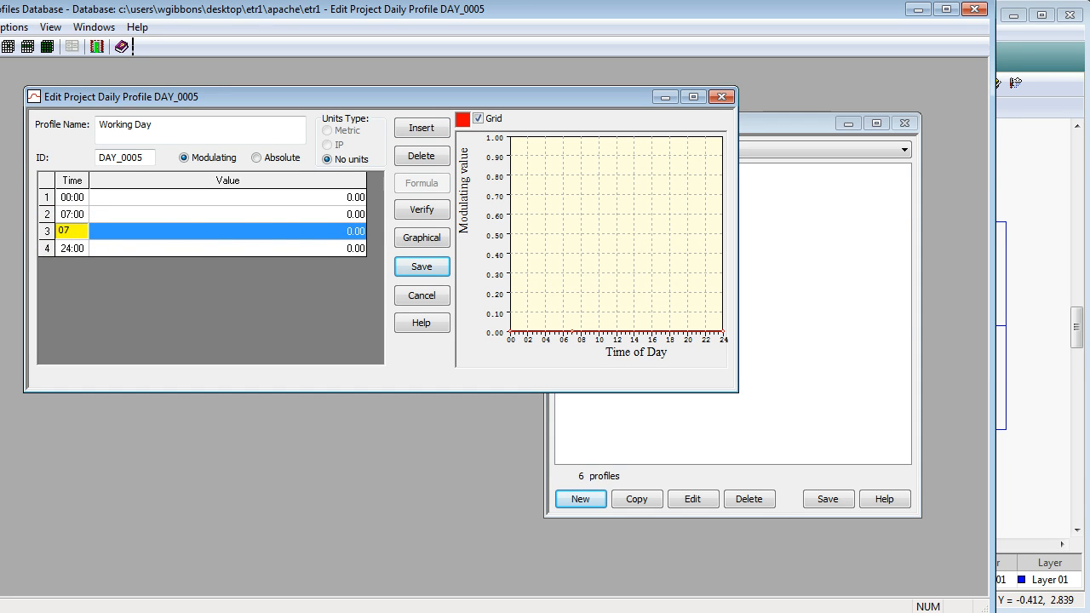
left_click(347, 232)
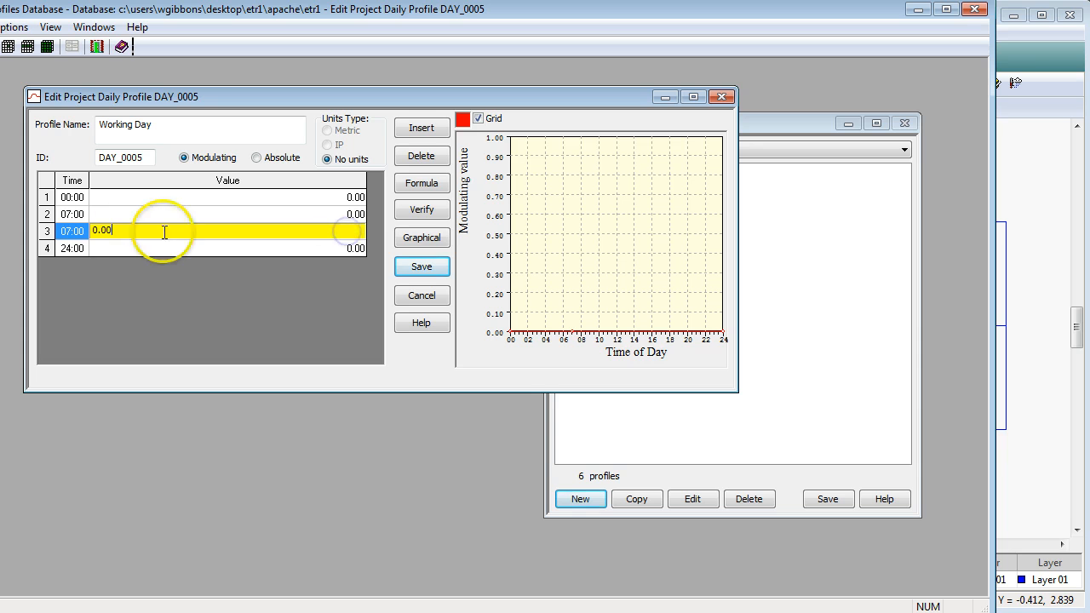
left_click_drag(164, 232, 89, 231)
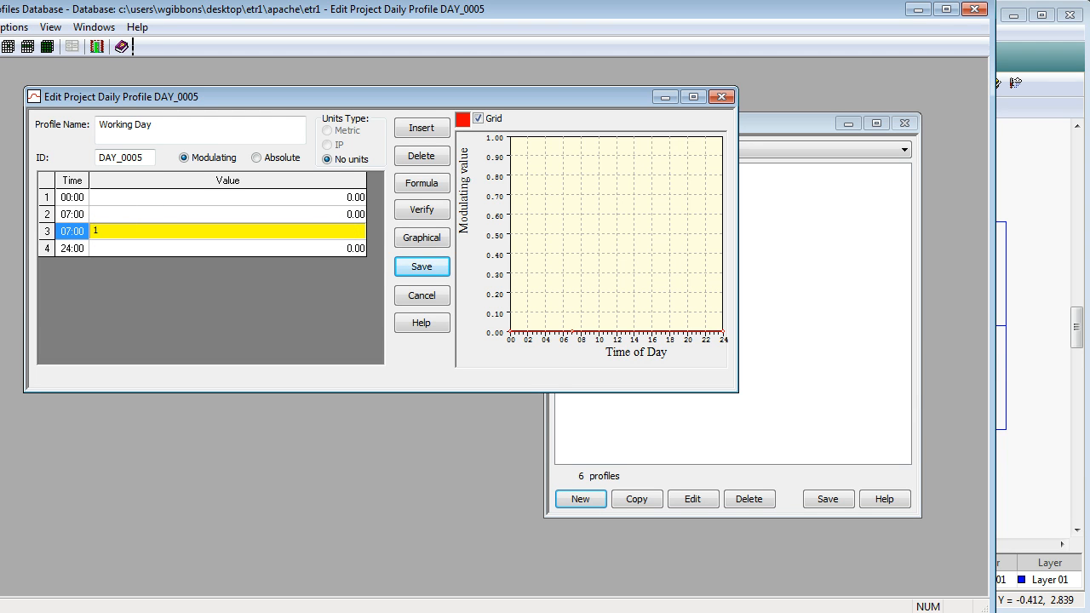
left_click(70, 251)
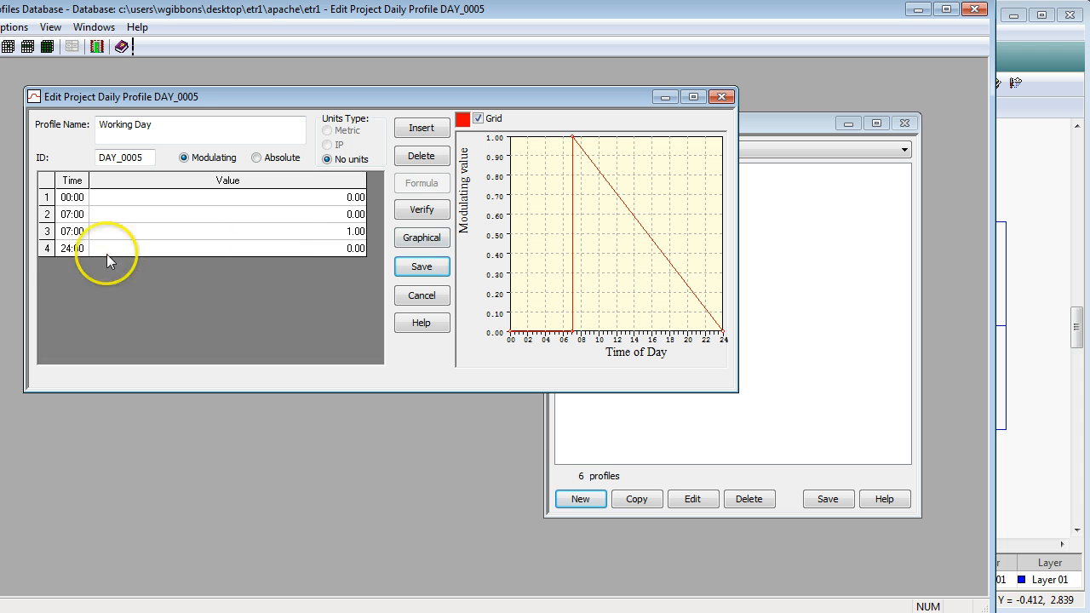
Step: Add a row before the 24:00 entry with time 17:00 and modulating value 1
left_click(47, 248)
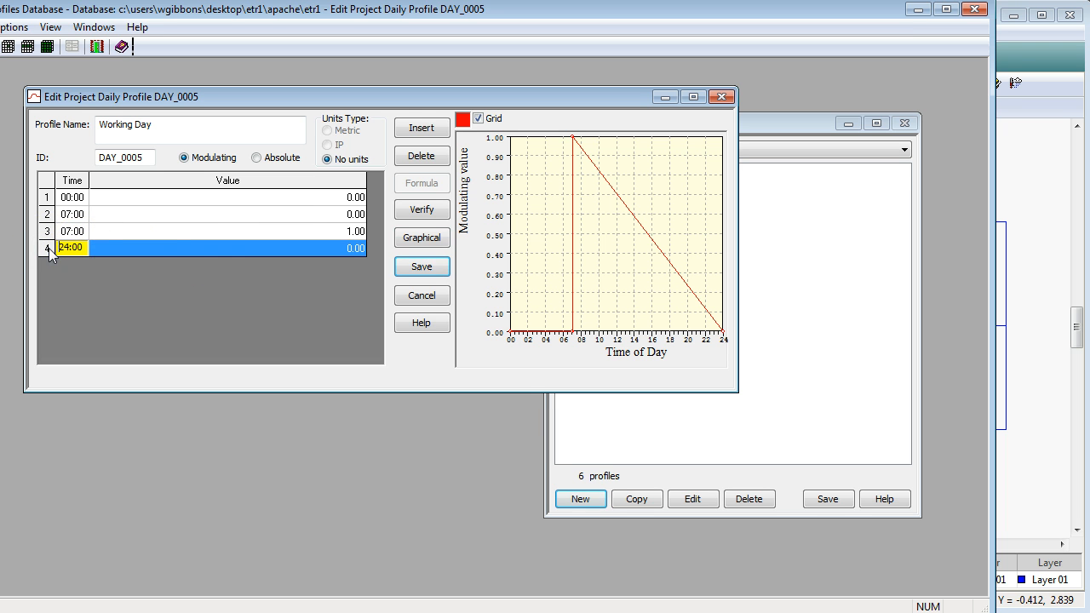
left_click(421, 133)
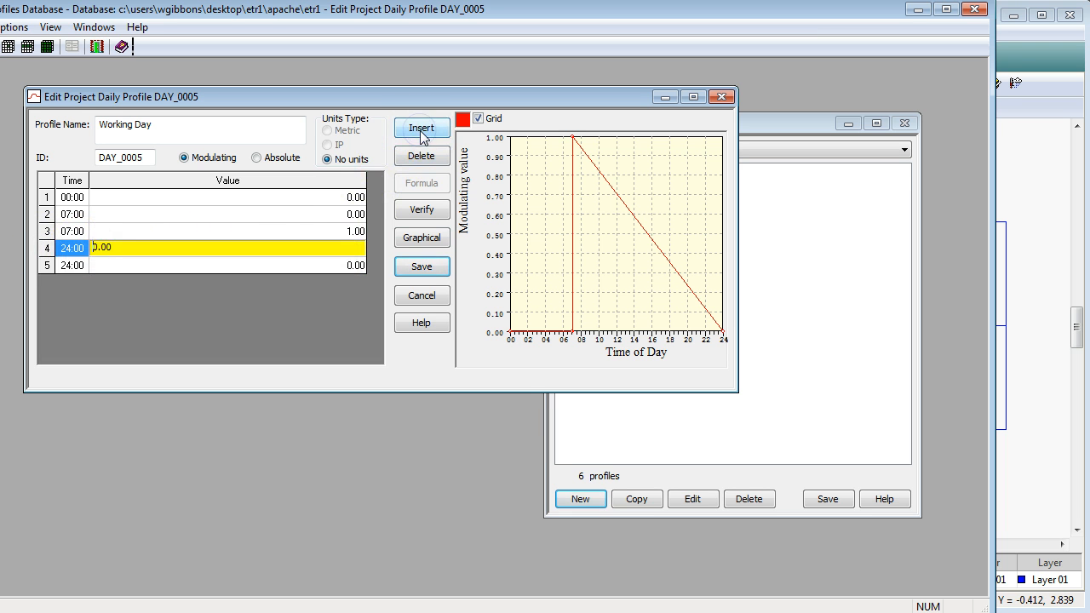
double_click(71, 249)
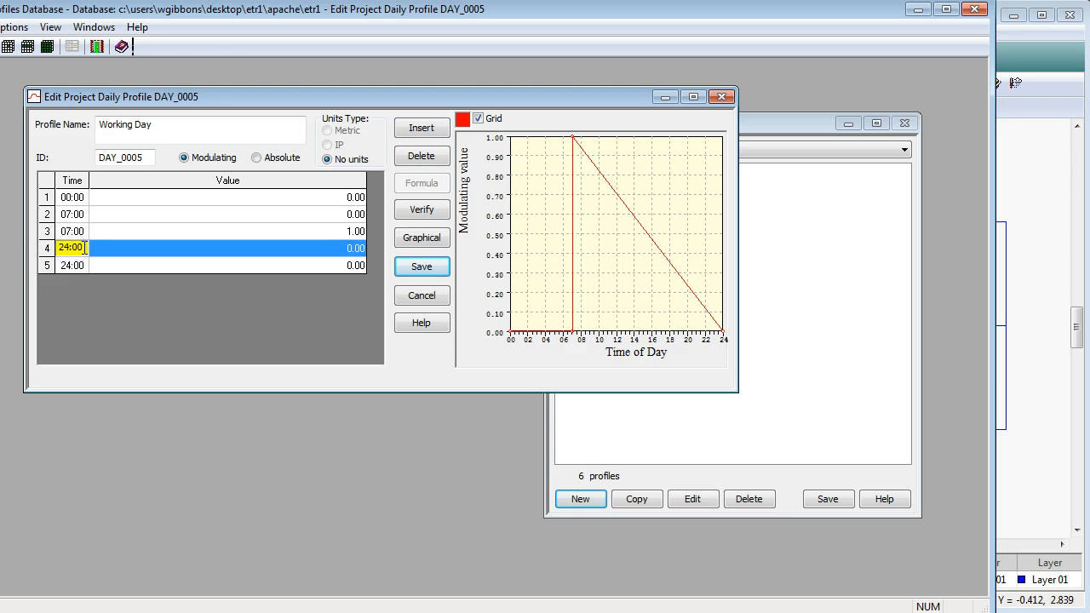
type("17")
left_click(341, 246)
left_click(343, 248)
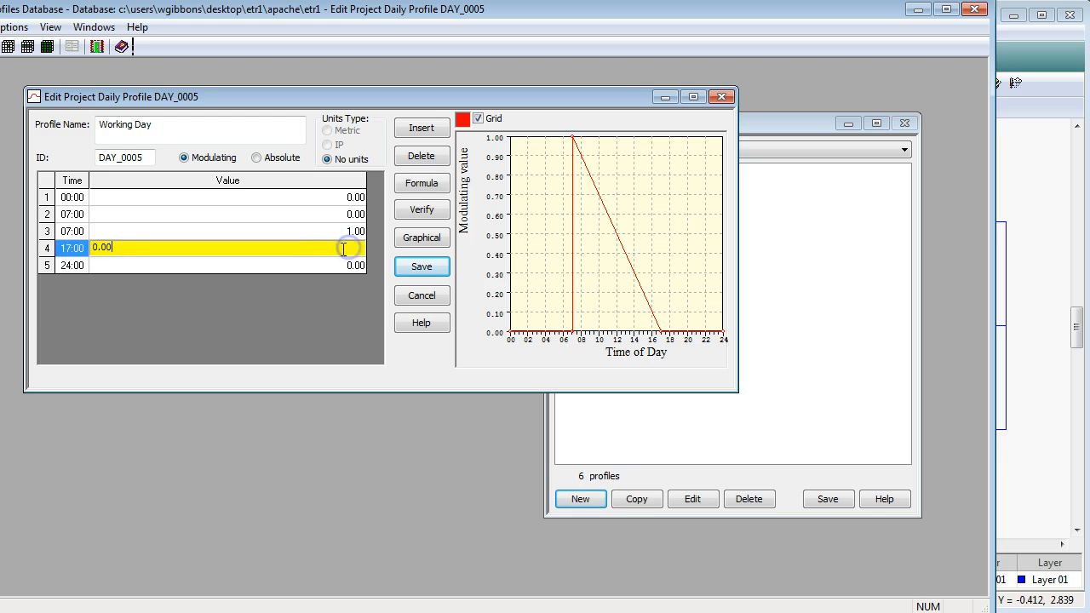
left_click_drag(343, 248, 94, 247)
type("1")
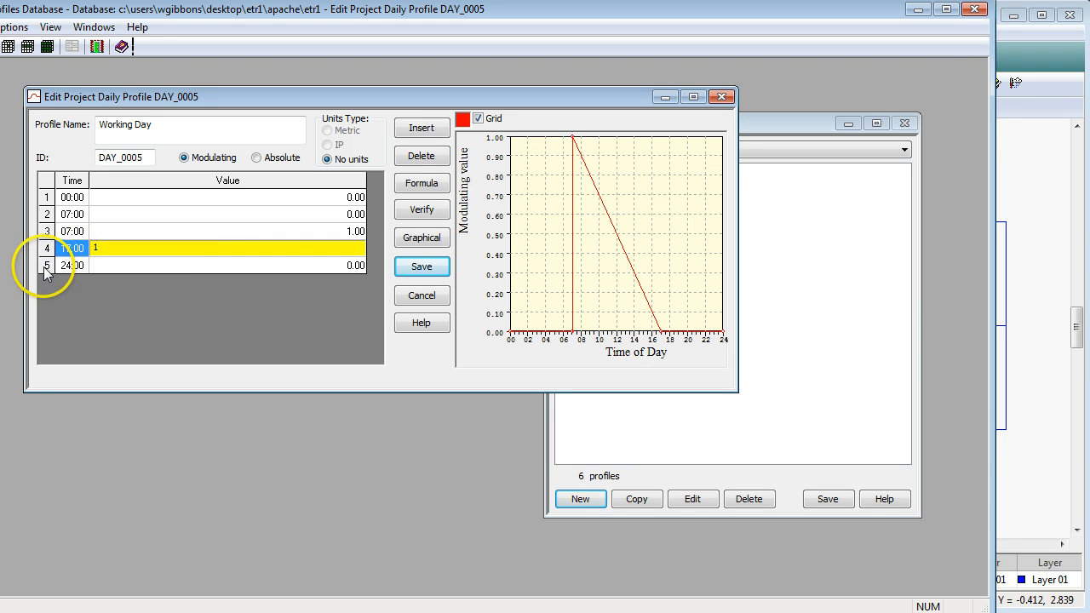
Step: Add a second 17:00 row with value 0.00 before the 24:00 entry and save the Working Day profile
left_click(46, 267)
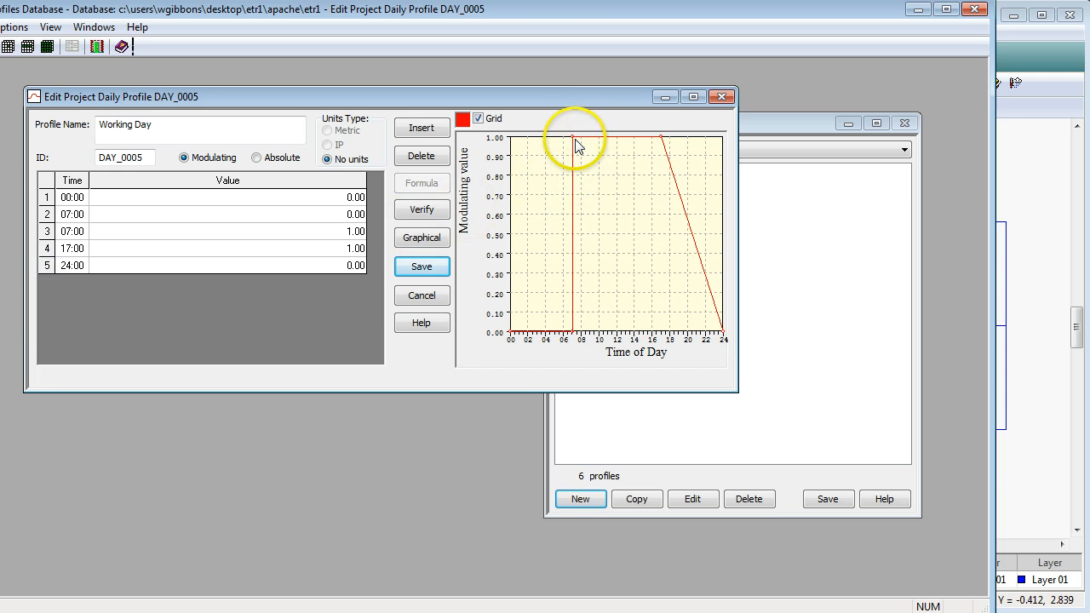
left_click(418, 133)
left_click(72, 265)
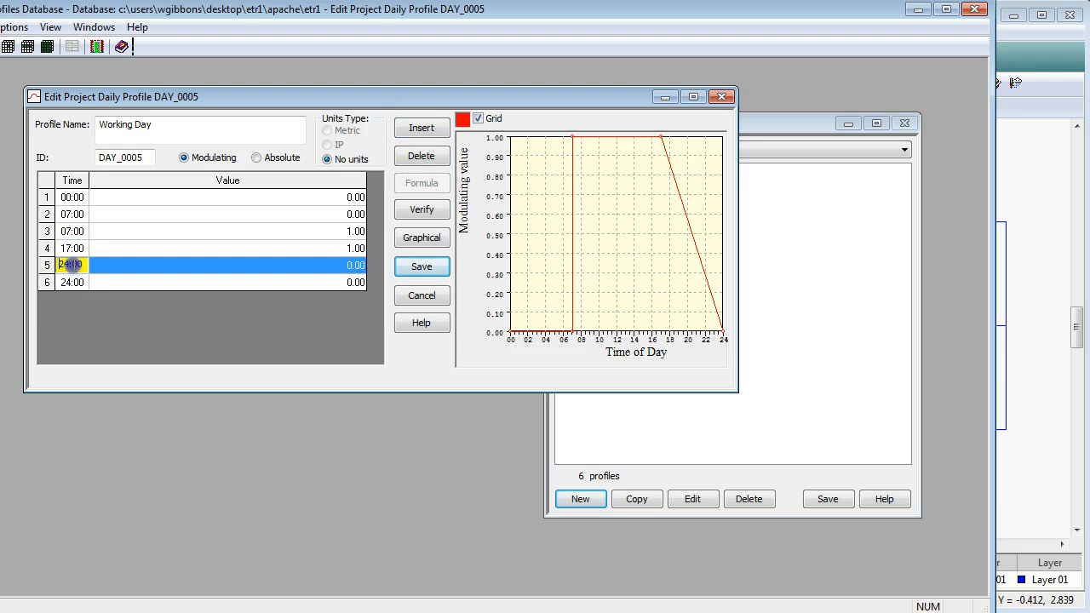
left_click(90, 264)
left_click(85, 263)
left_click_drag(85, 264, 62, 265)
type("17")
left_click(330, 271)
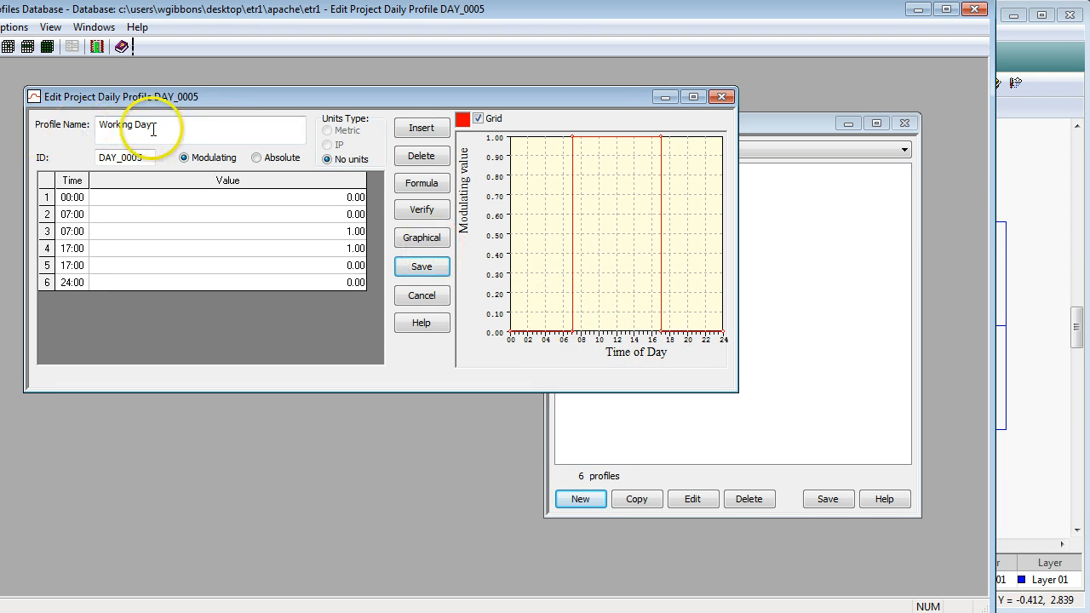
left_click(427, 270)
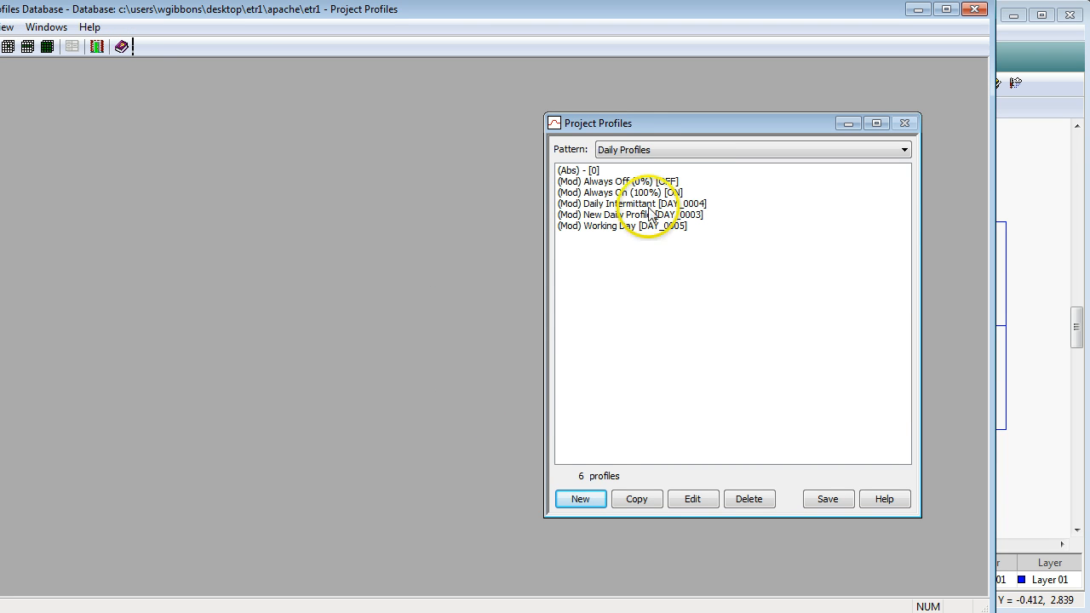
Step: Create a new weekly profile in the project and name it Working week
left_click(634, 151)
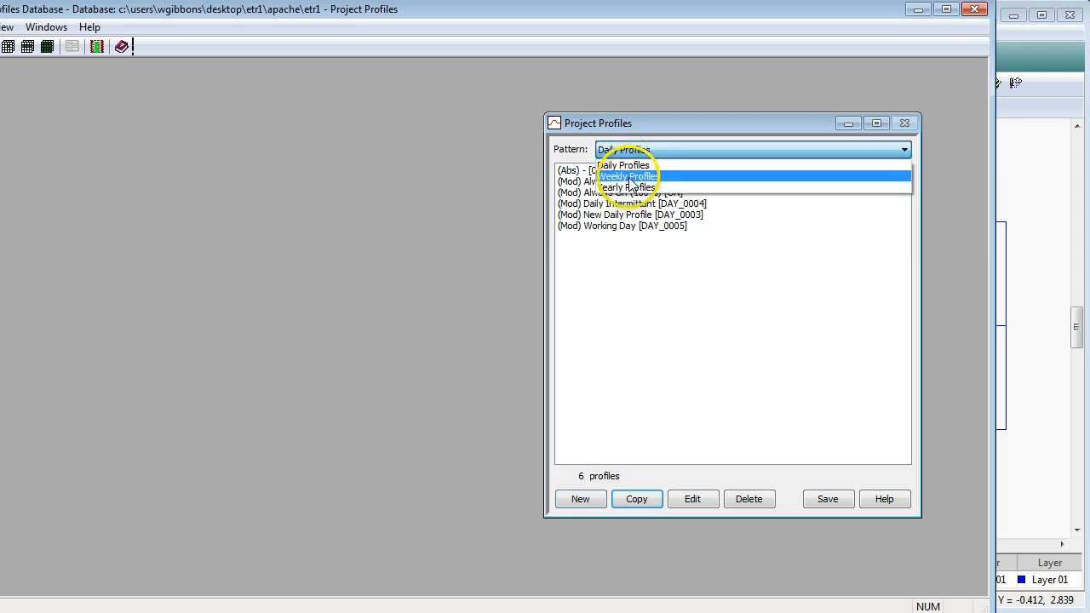
left_click(627, 176)
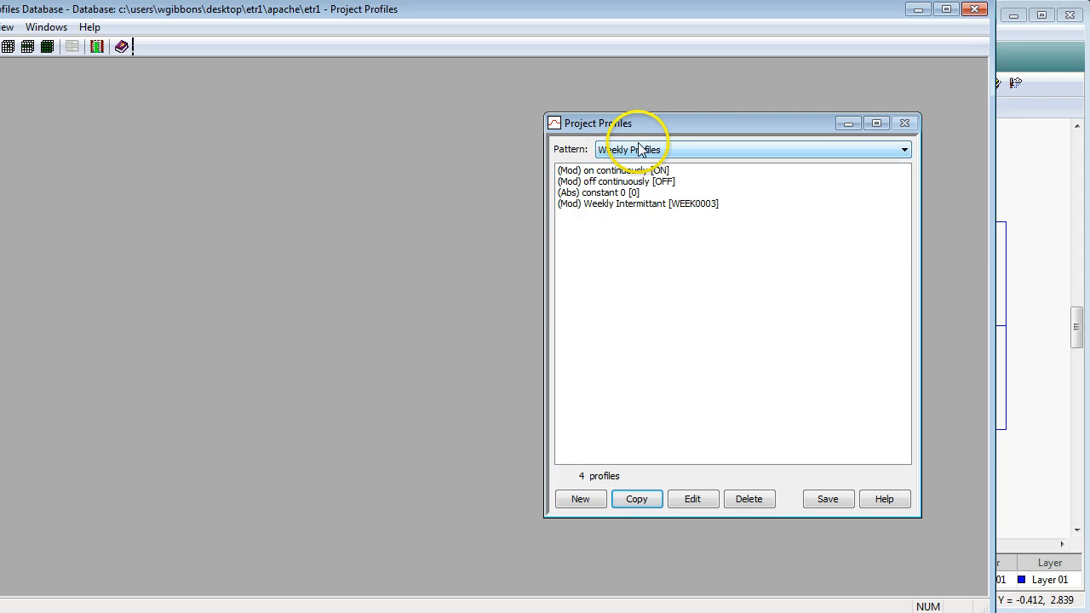
left_click(578, 500)
left_click(579, 499)
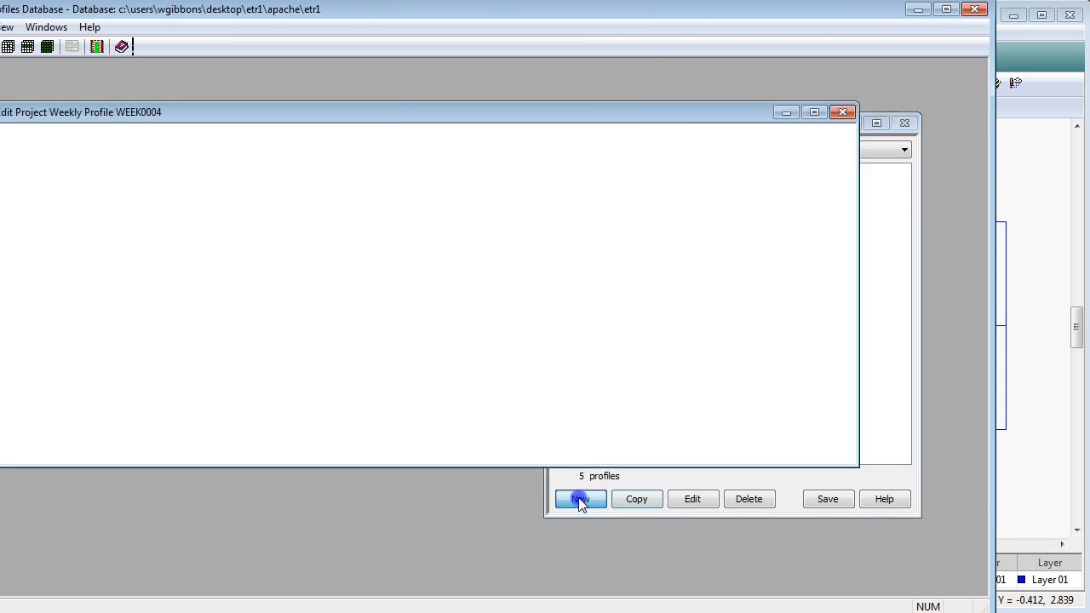
left_click_drag(136, 120, 209, 122)
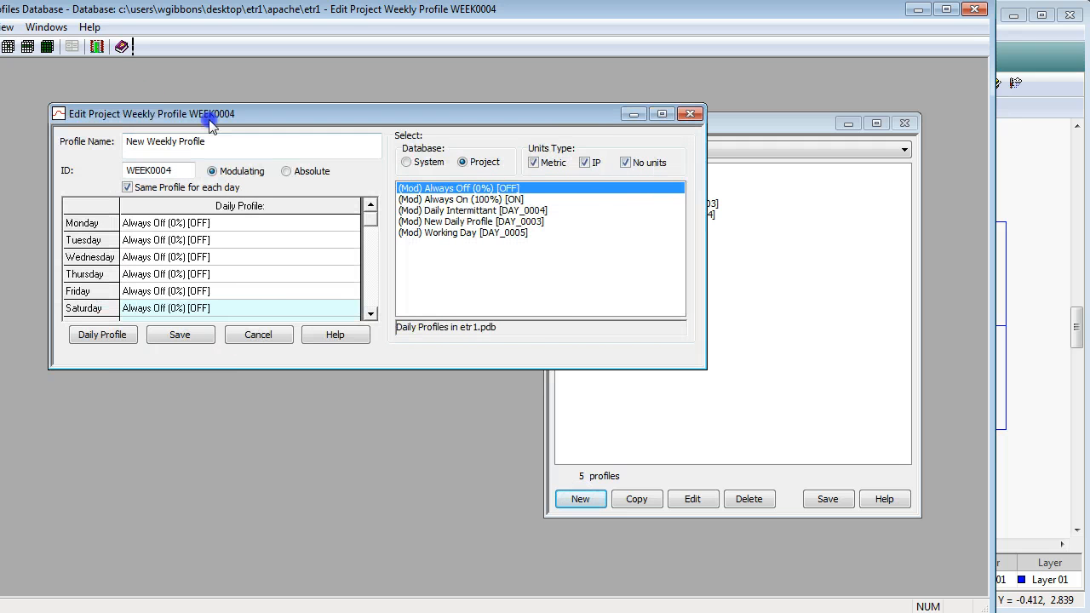
left_click(142, 142)
left_click(169, 141)
type("l")
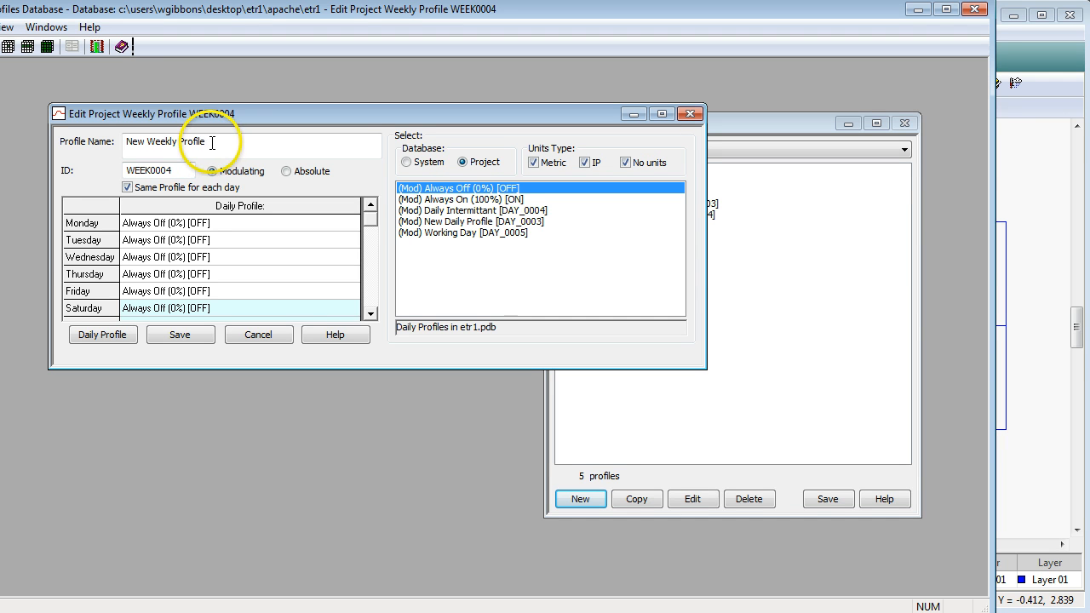
left_click_drag(208, 142, 122, 142)
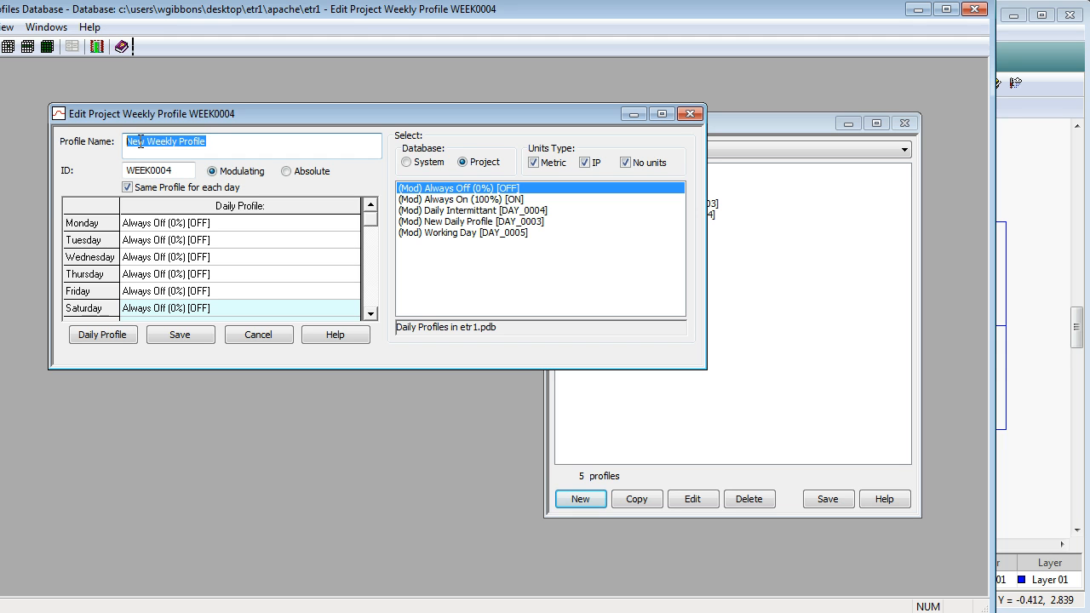
type("Working week")
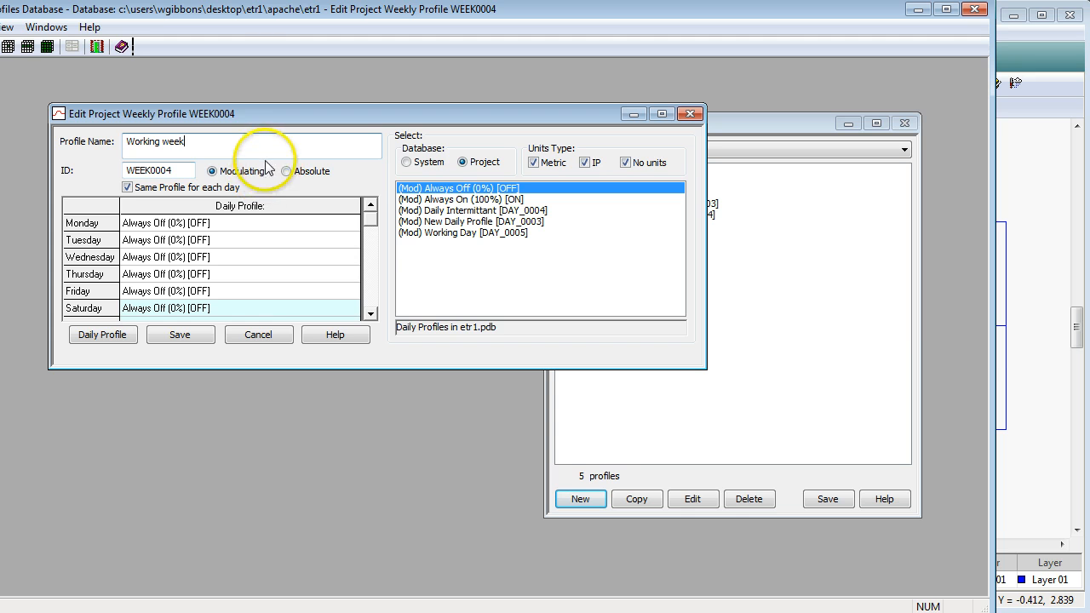
Step: Assign the Working Day daily profile to every day of the Working week profile, using the same profile for each day
left_click(450, 234)
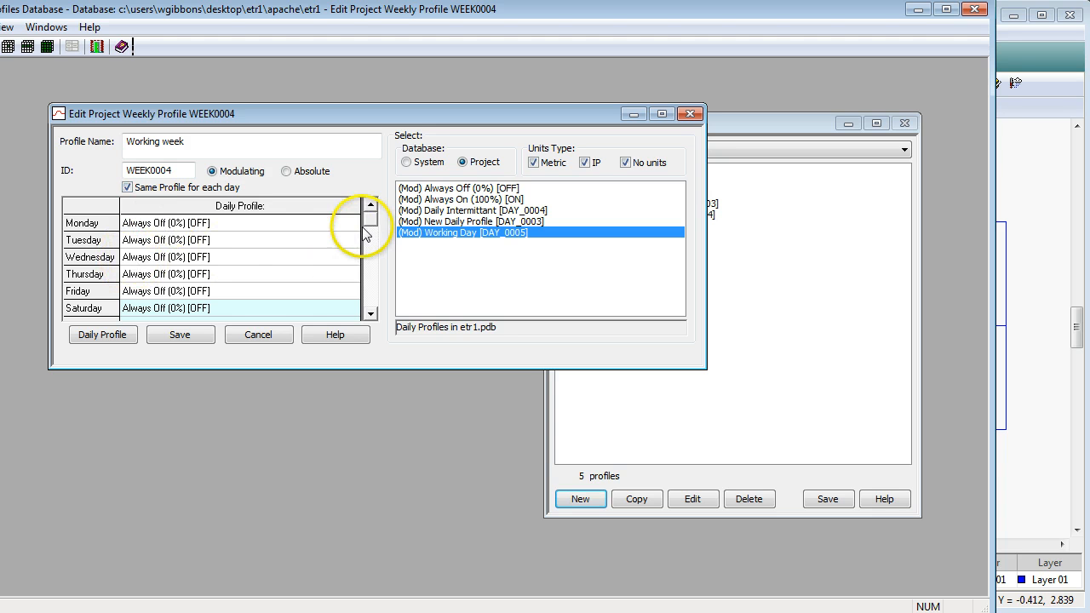
left_click_drag(366, 270, 372, 316)
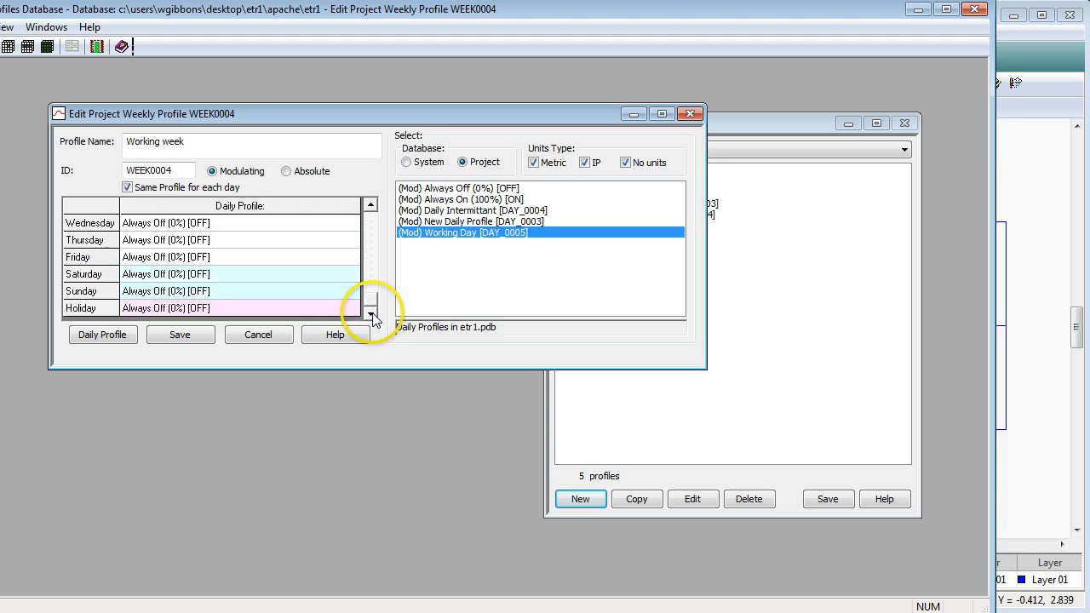
left_click(372, 207)
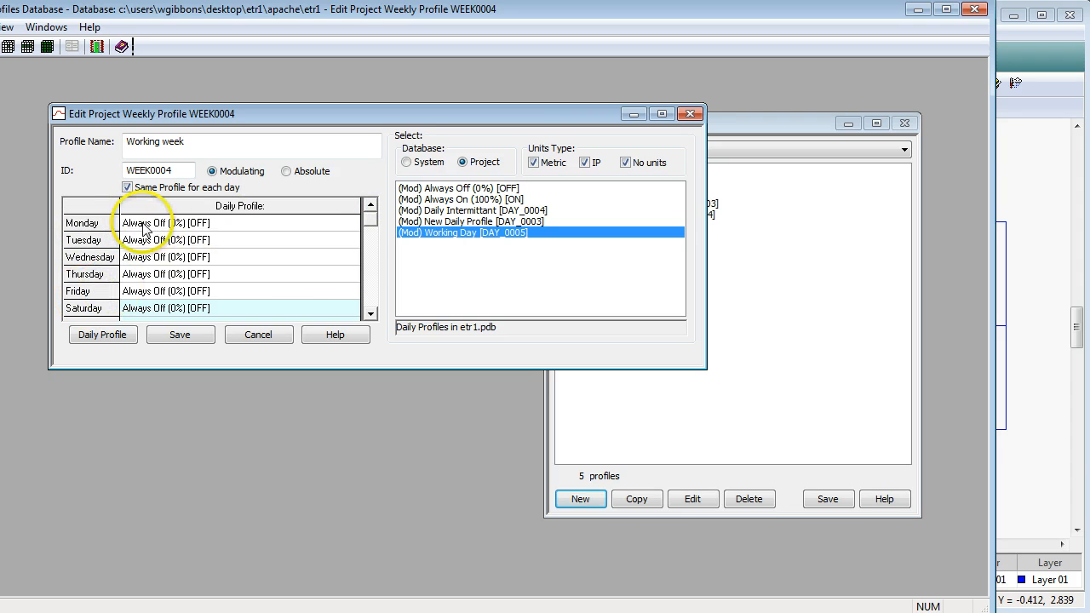
left_click(372, 315)
left_click(372, 315)
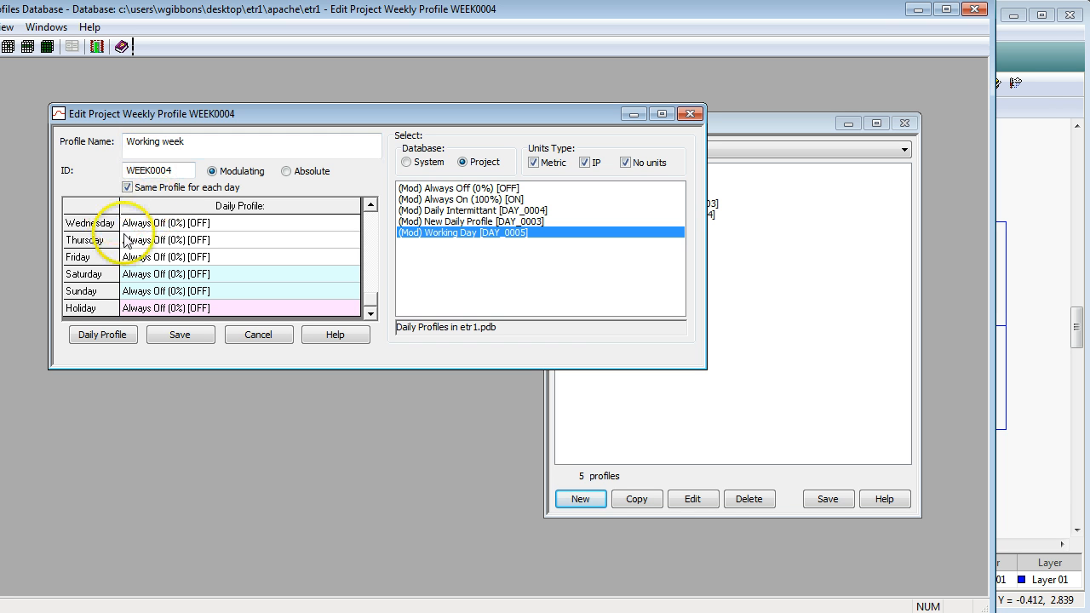
left_click(127, 188)
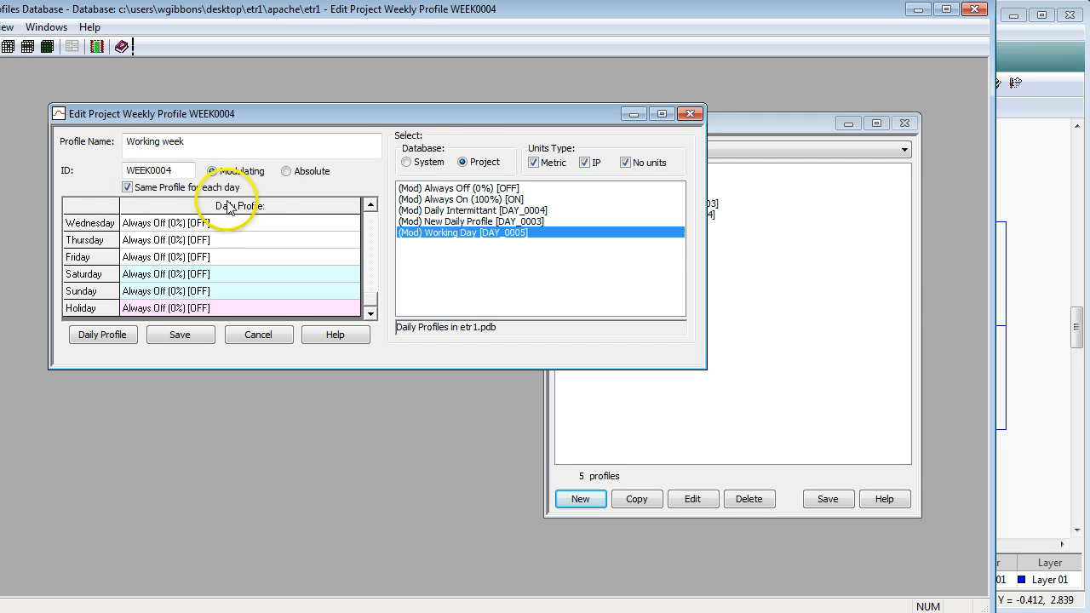
left_click(129, 187)
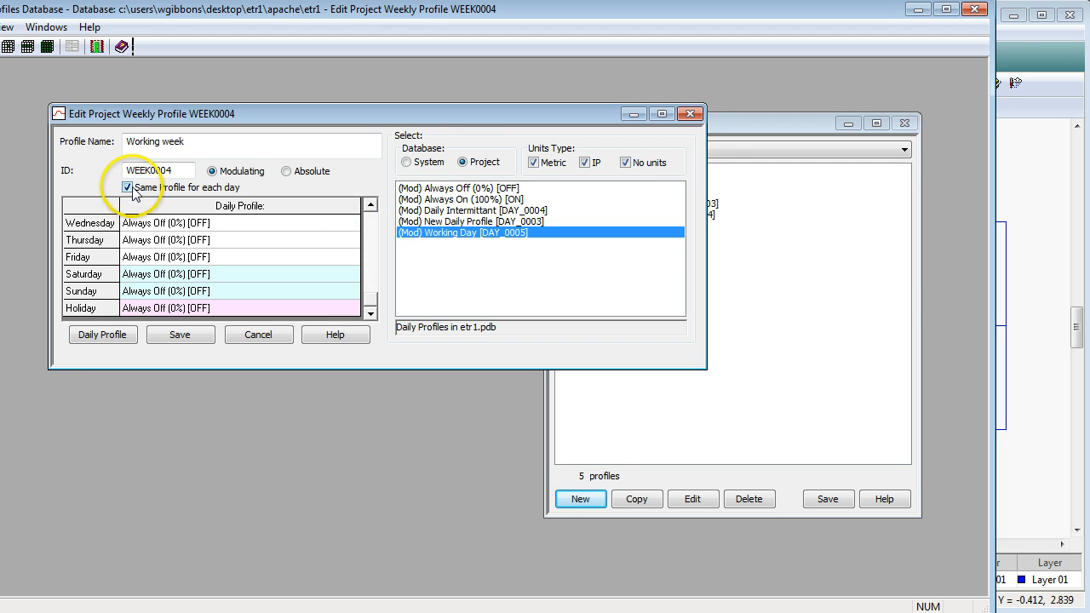
left_click(454, 235)
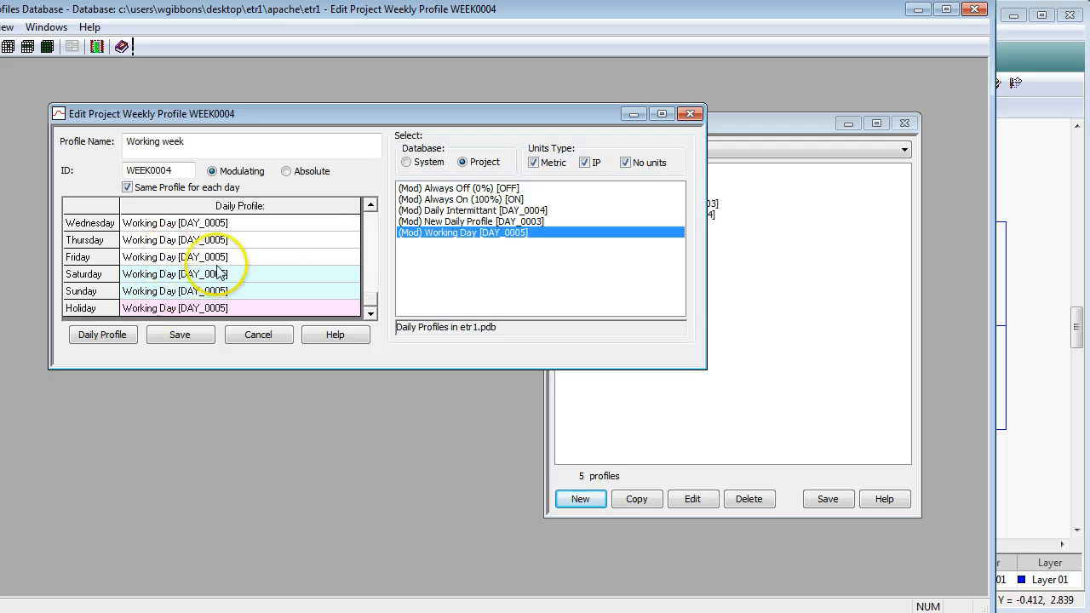
left_click(453, 211)
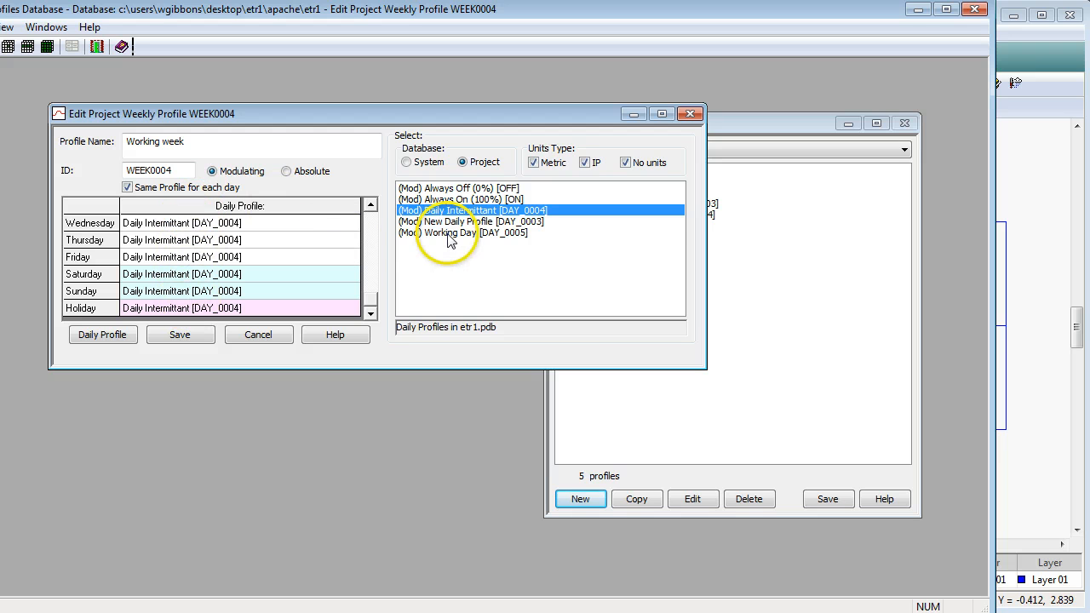
left_click(450, 233)
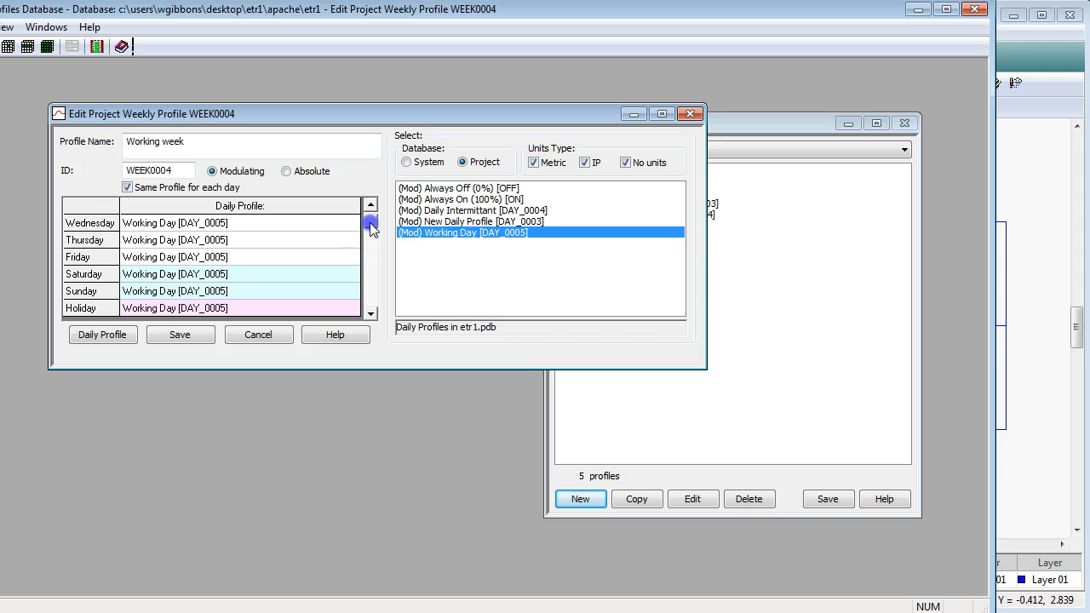
left_click_drag(370, 224, 369, 211)
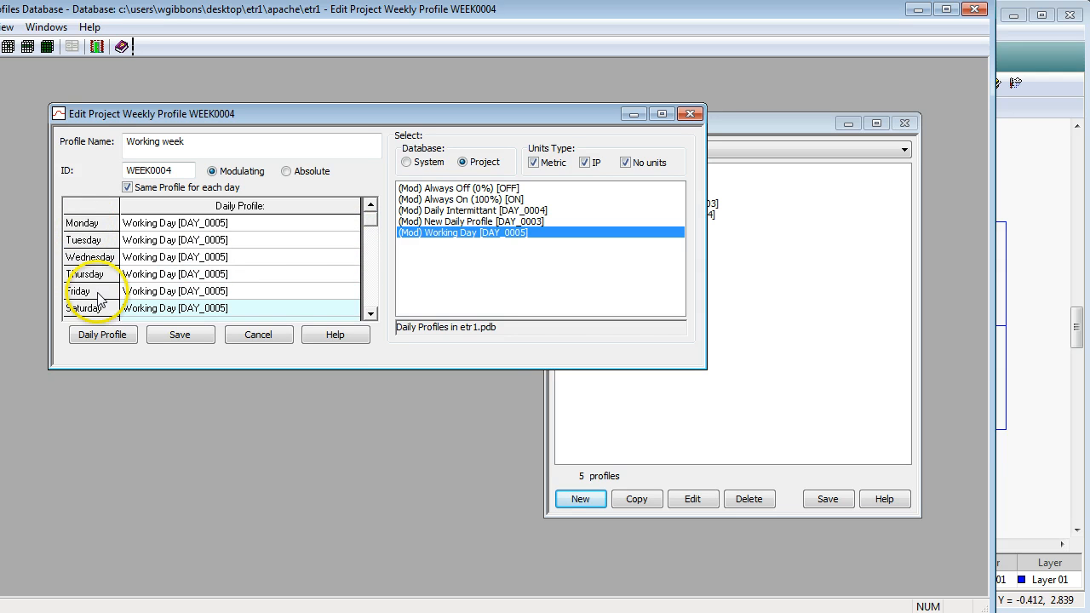
Step: Turn off the same profile for each day and set Saturday, Sunday and Holiday to Always Off (0%)
left_click(371, 311)
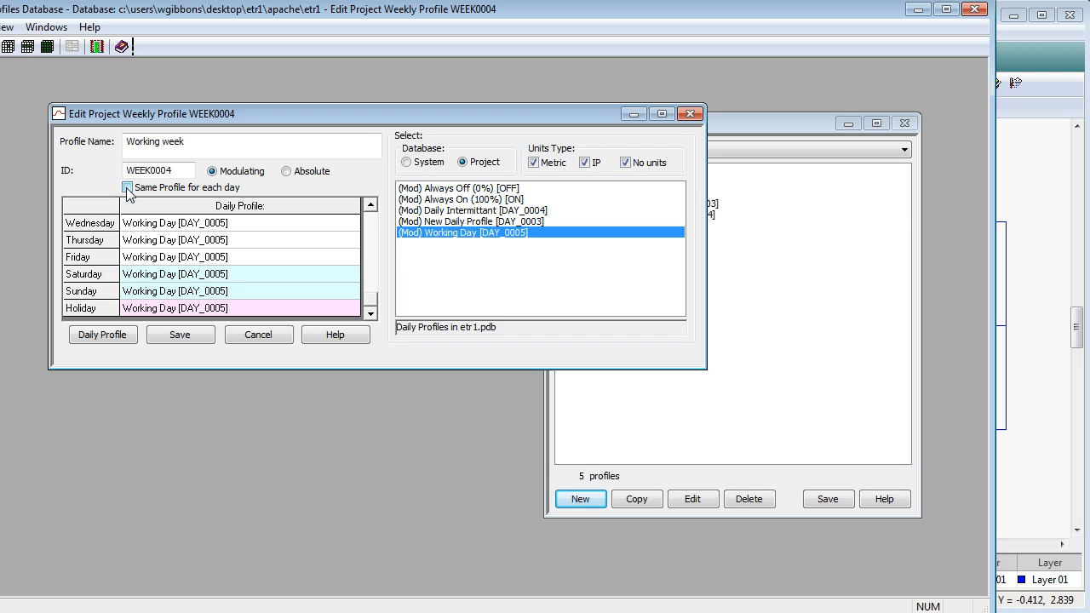
left_click(149, 276)
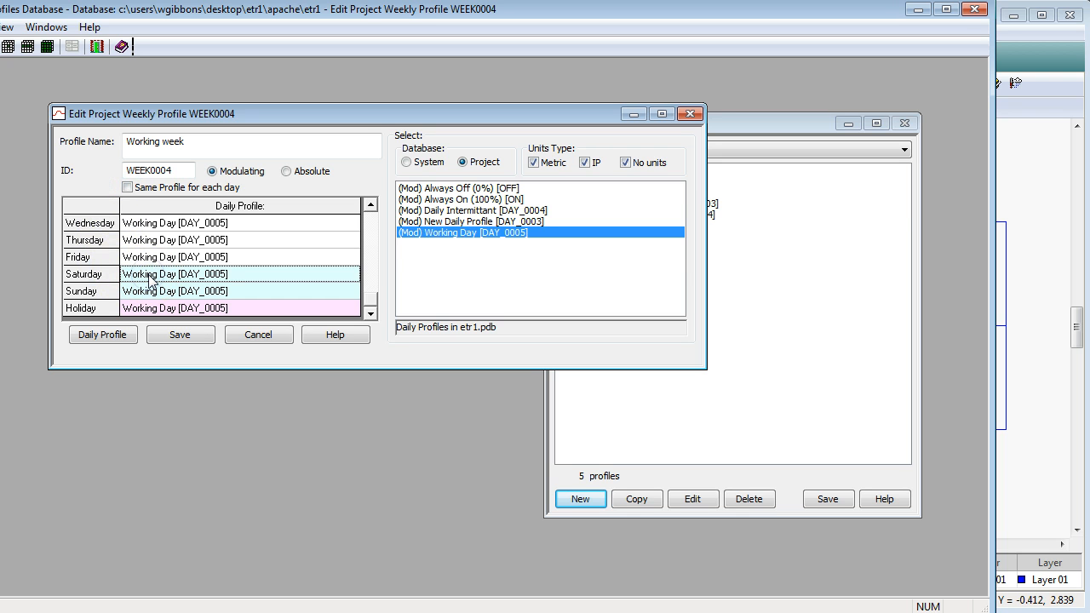
left_click(445, 189)
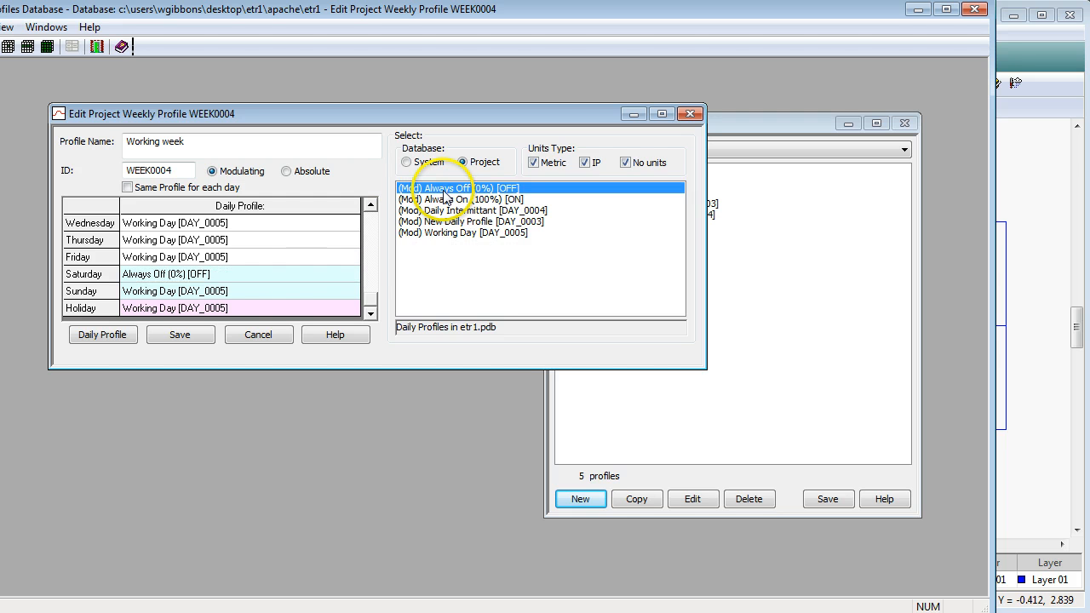
left_click(201, 291)
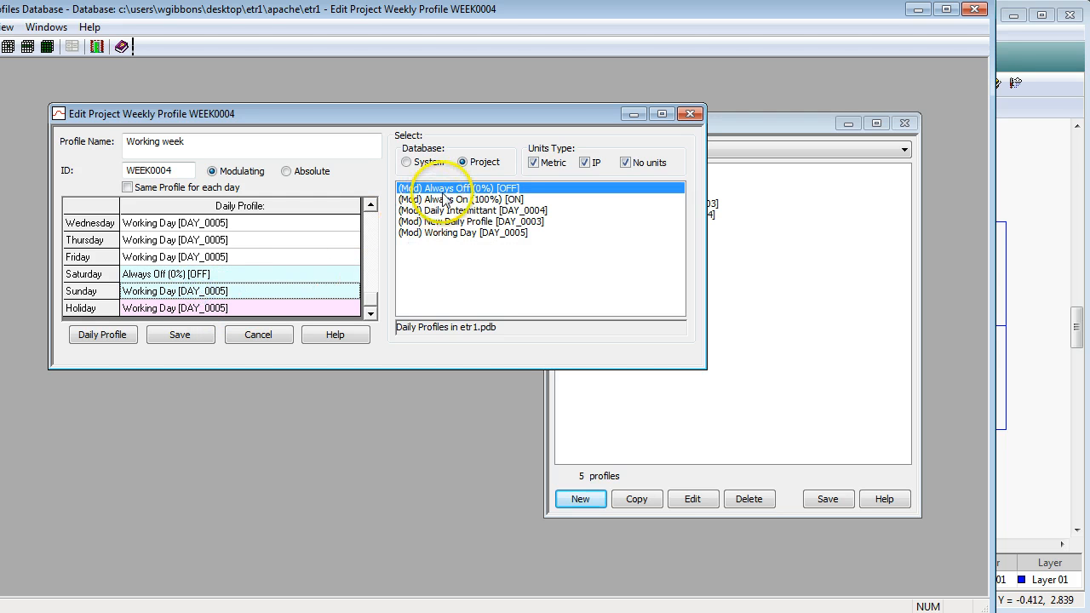
left_click(178, 310)
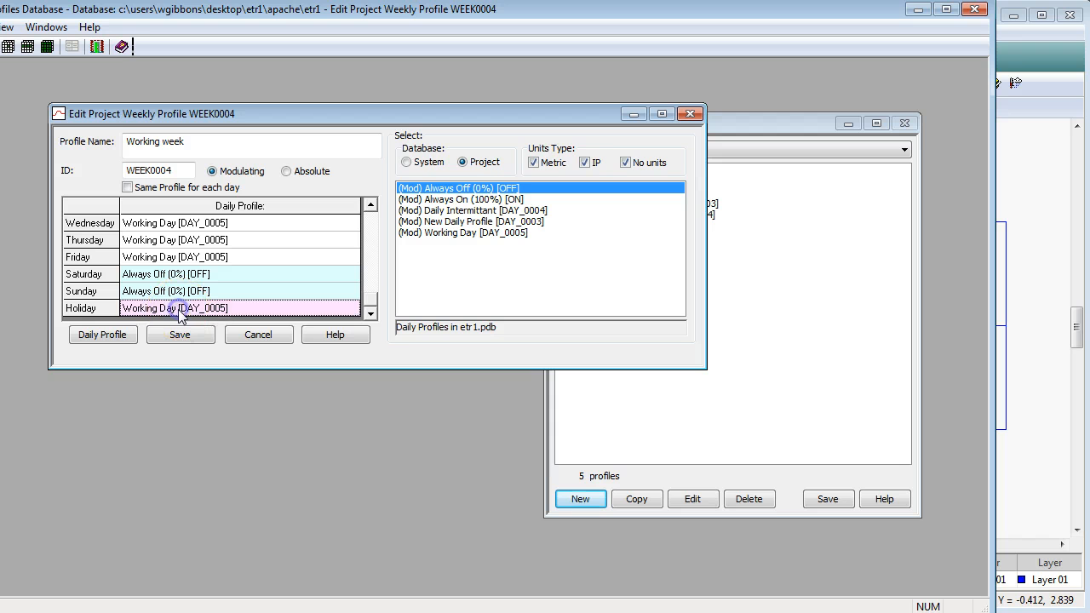
double_click(441, 188)
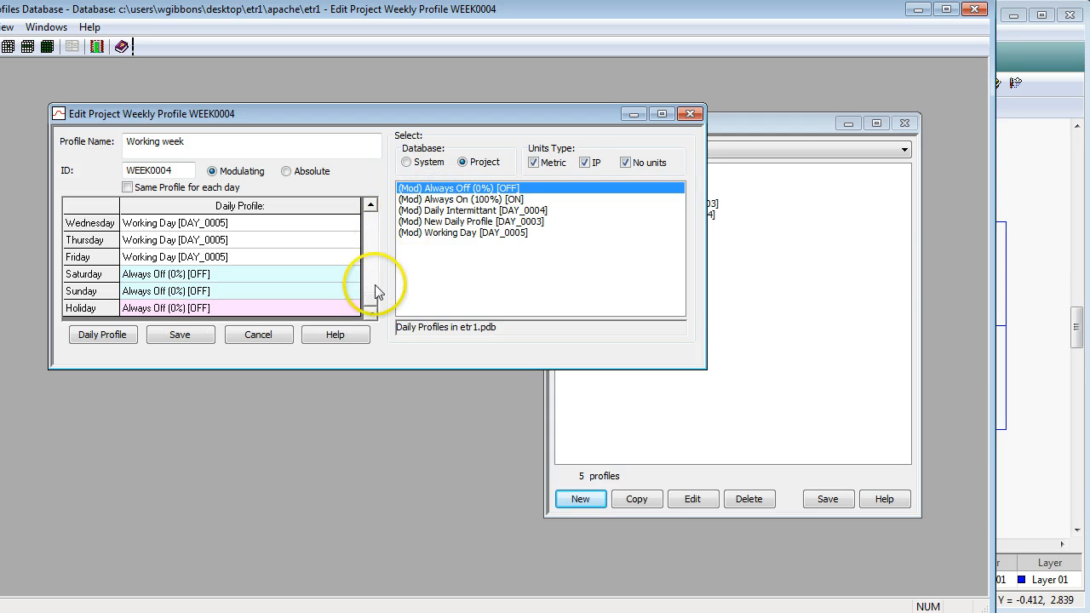
Step: Save the Working week profile and the project profiles, and close the profiles database
left_click_drag(375, 230, 373, 213)
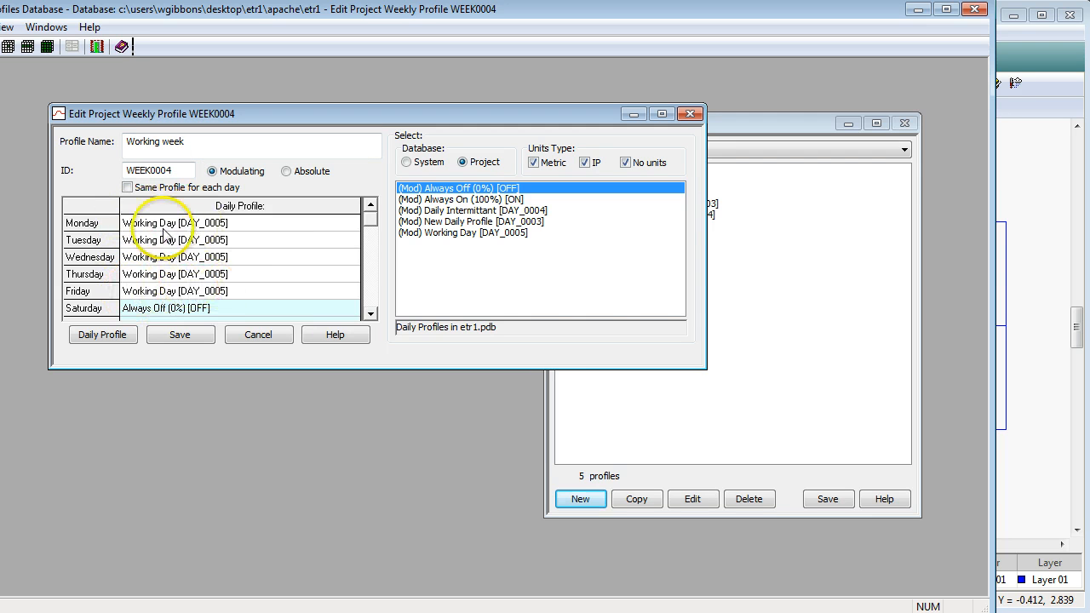
left_click(370, 312)
left_click(370, 312)
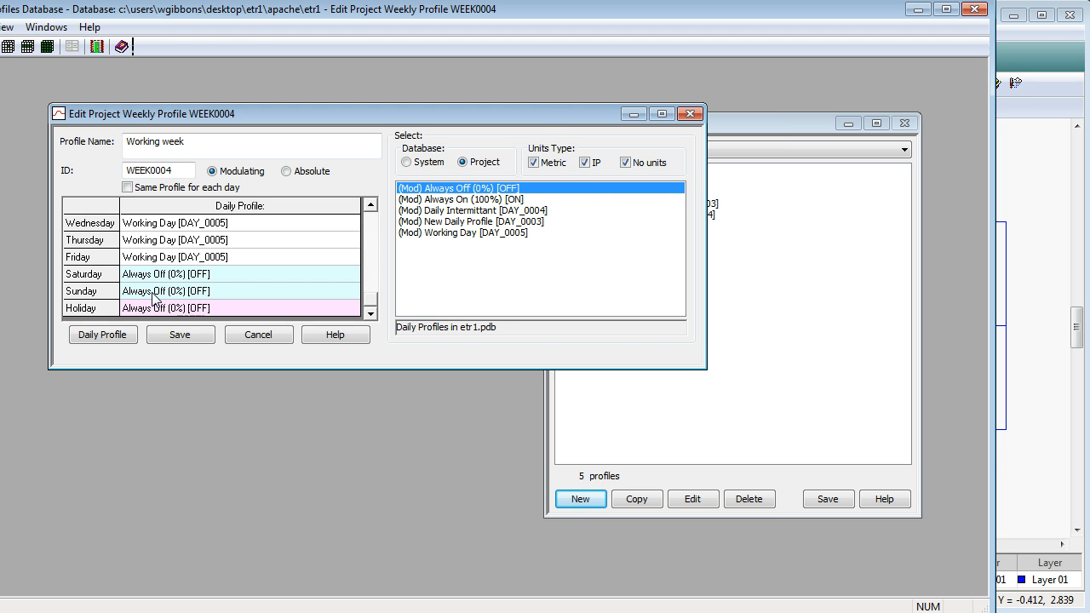
left_click(188, 335)
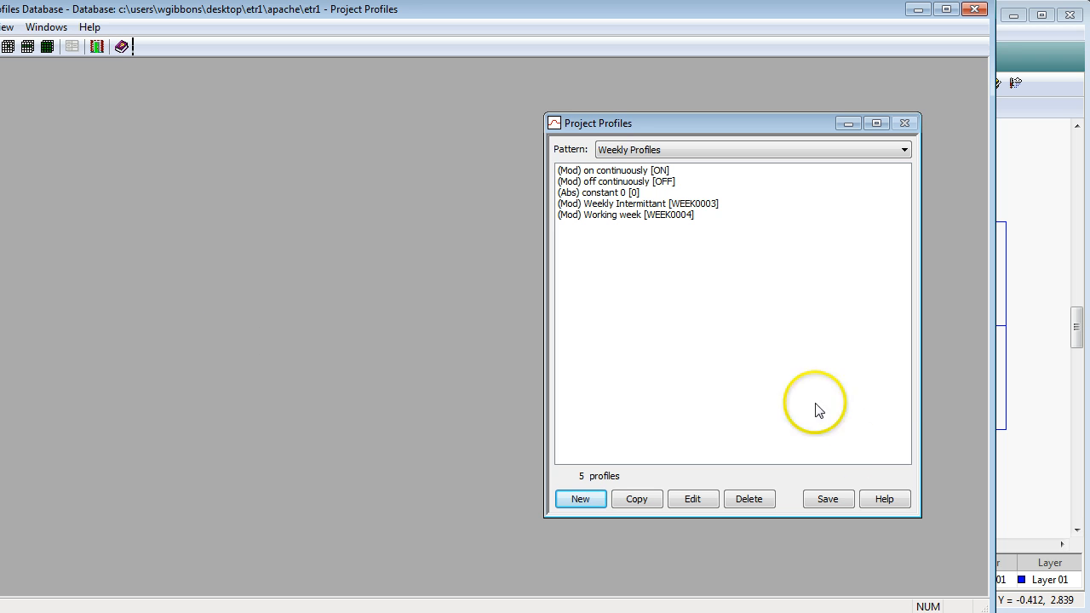
left_click(828, 502)
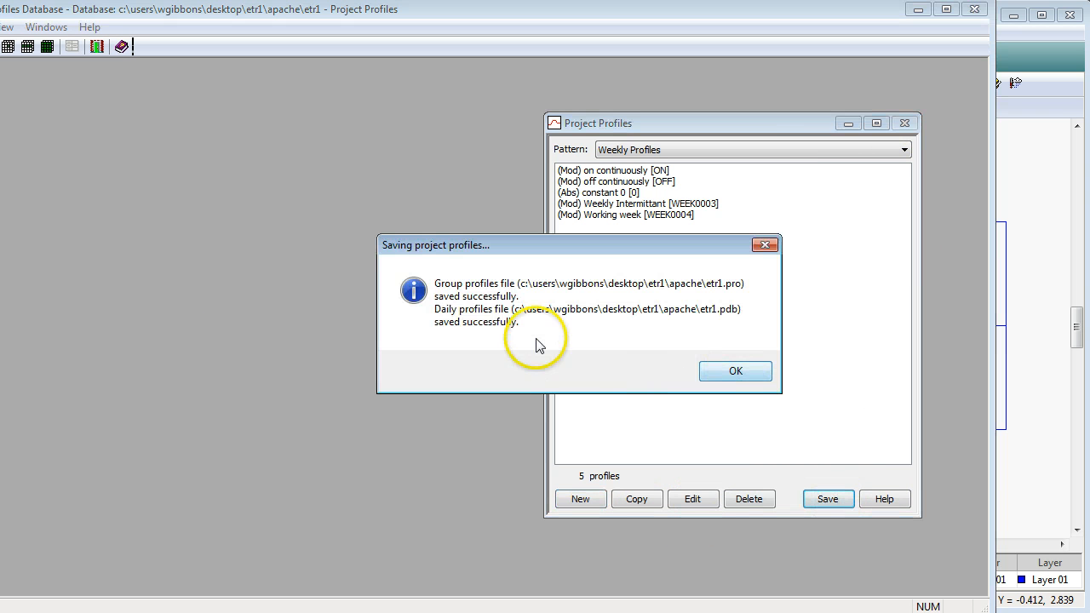
left_click(724, 372)
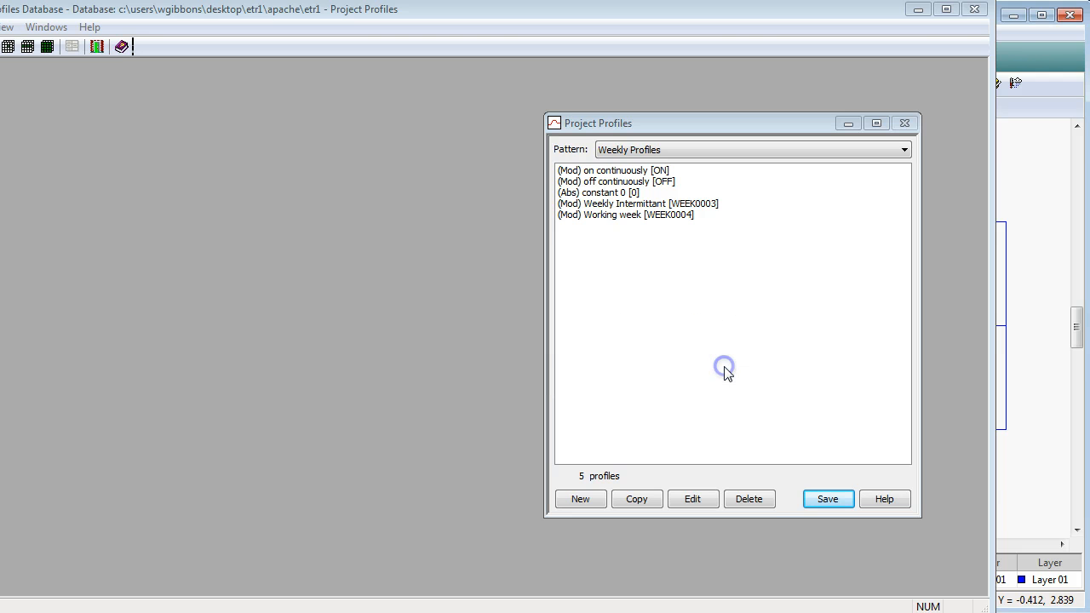
left_click(975, 11)
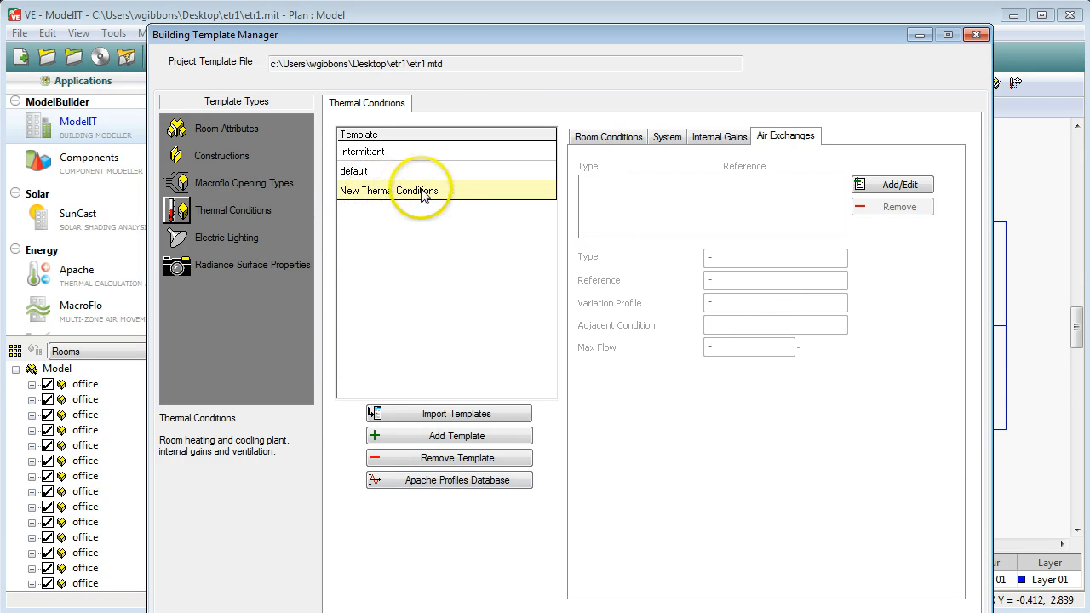
Step: Set the heating profile in the New Thermal Conditions template's room conditions to Working week
left_click(599, 140)
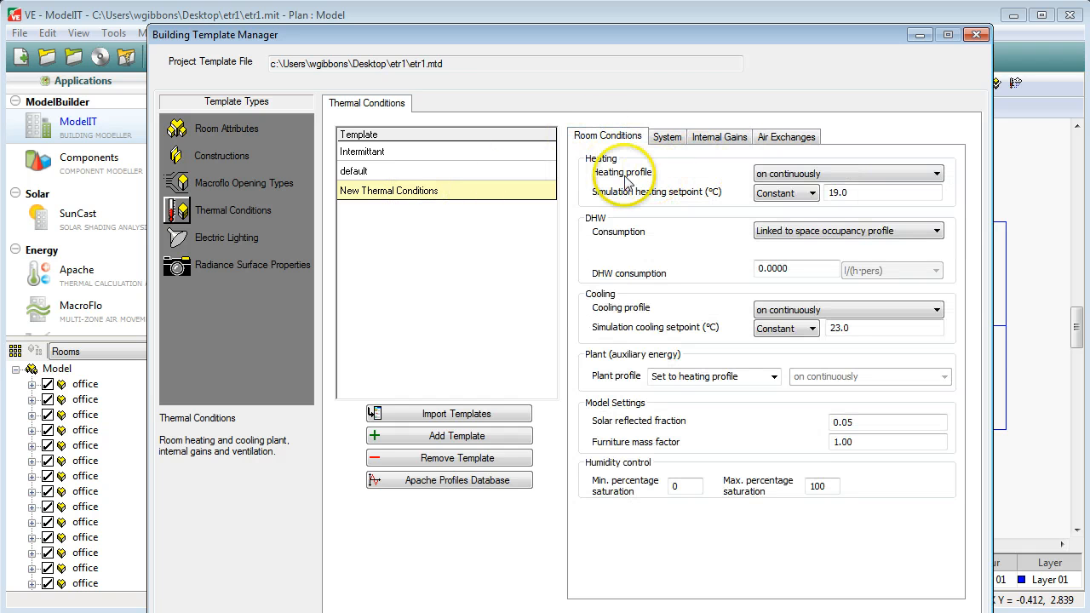
left_click(796, 176)
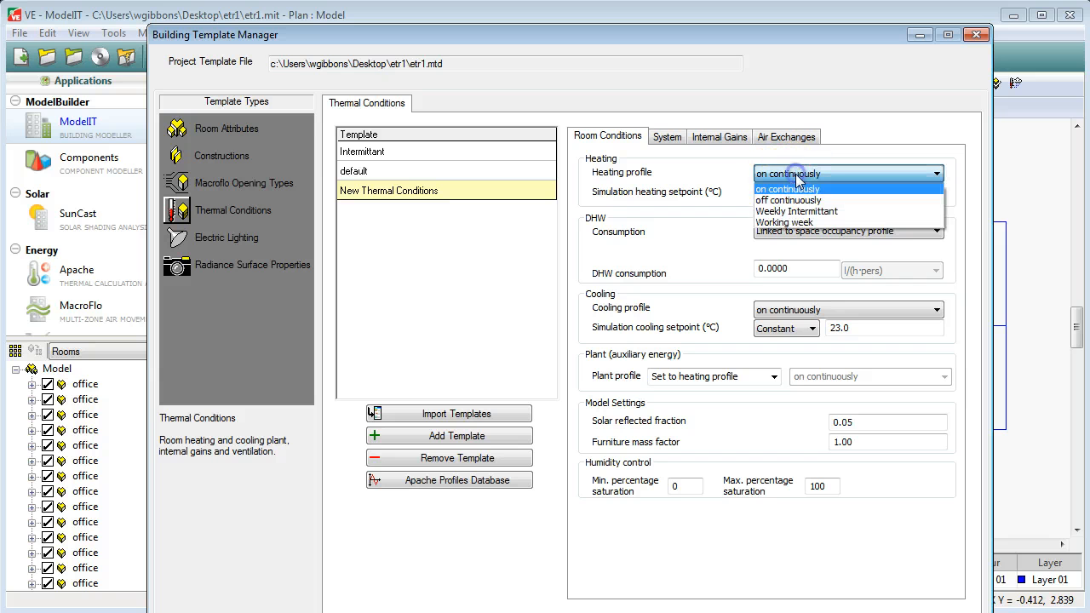
left_click(782, 225)
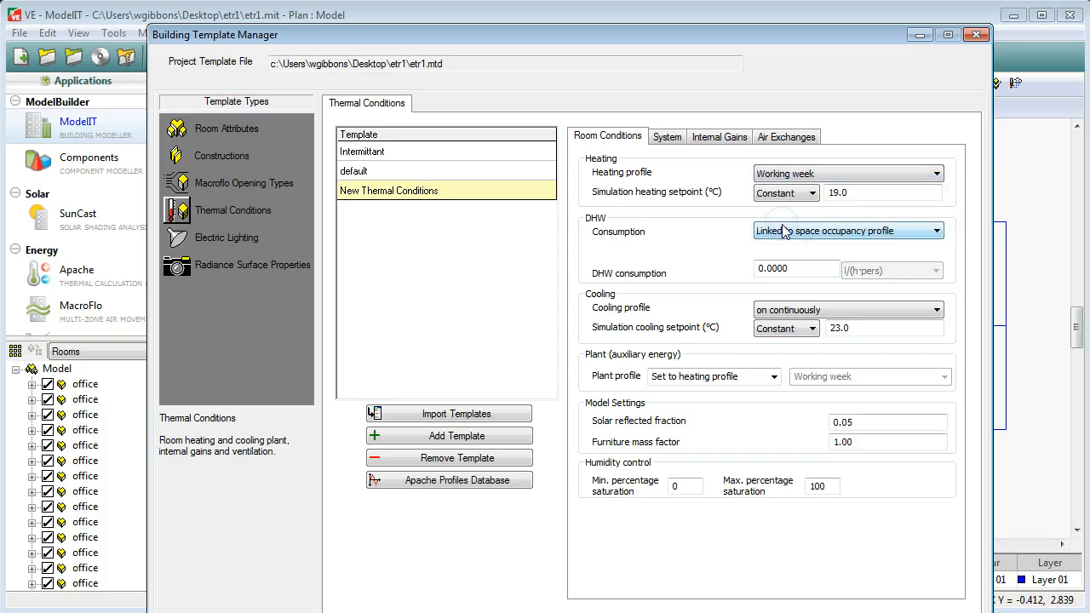
Step: Set the cooling profile in the template's room conditions to Working week
left_click(793, 311)
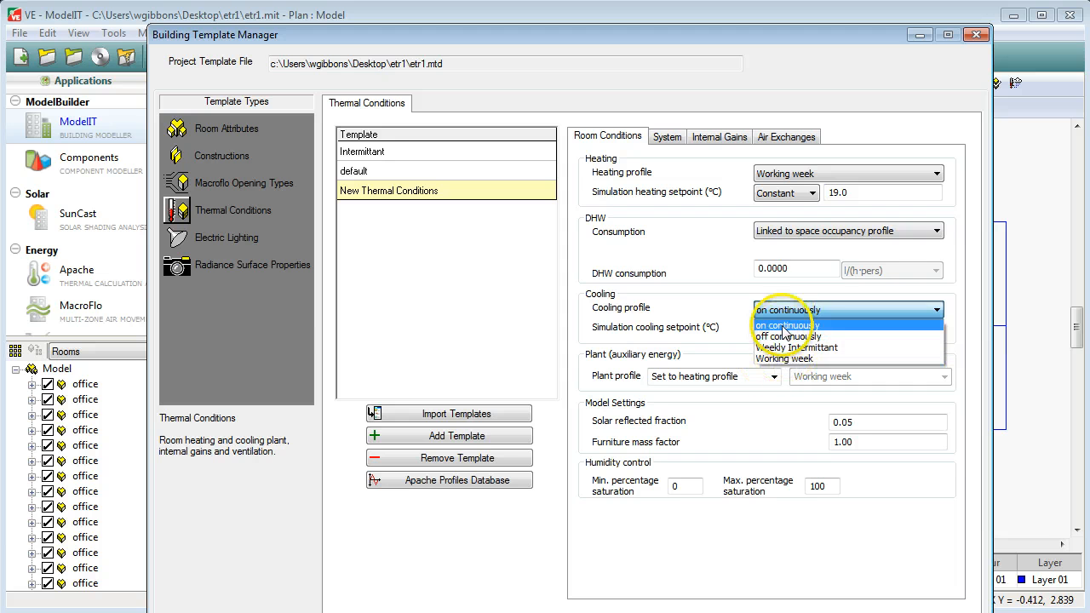
left_click(792, 177)
left_click(791, 177)
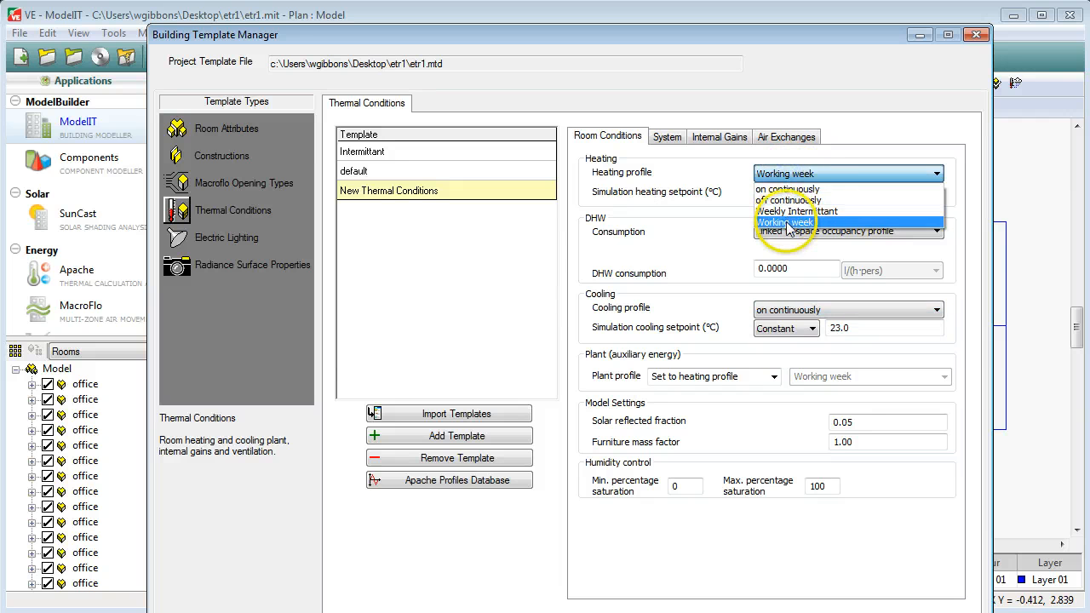
left_click(788, 175)
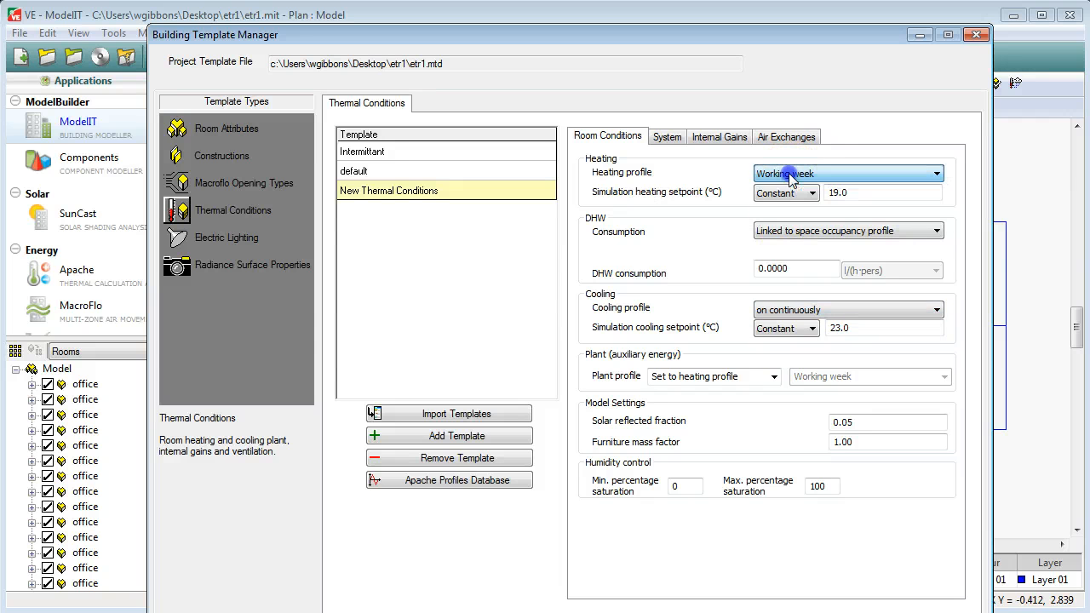
left_click(794, 311)
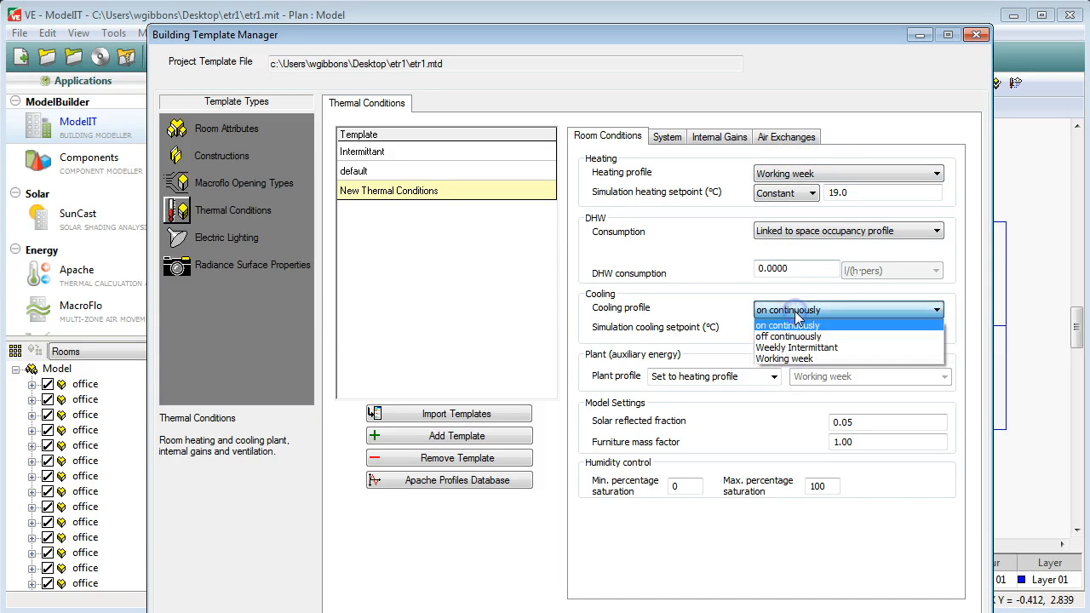
left_click(785, 358)
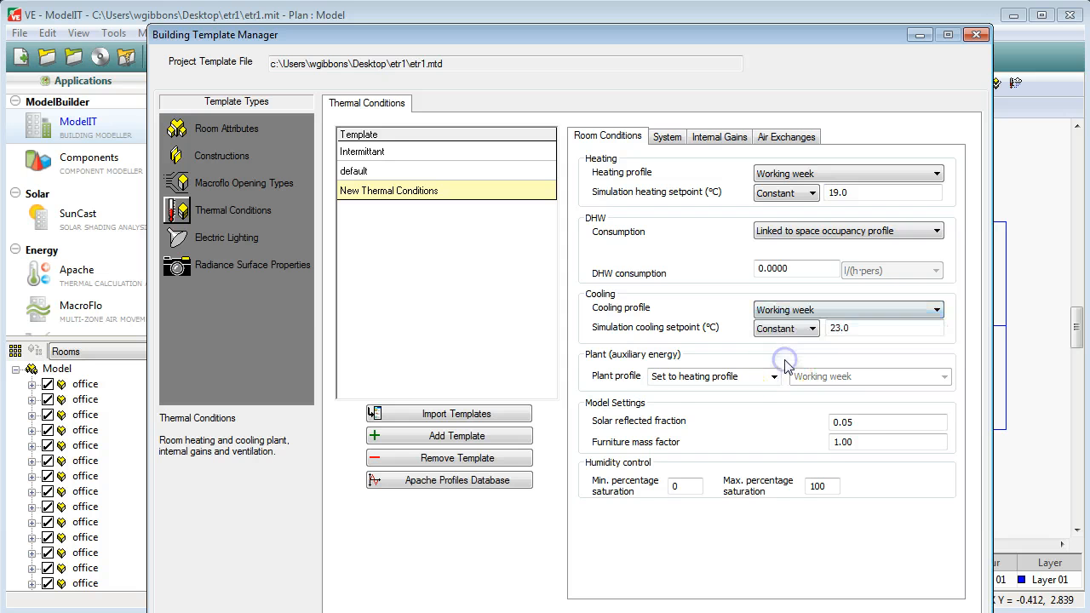
Step: Open the template's internal gains for editing and add a new Fluorescent Lighting gain
left_click(668, 139)
left_click(720, 139)
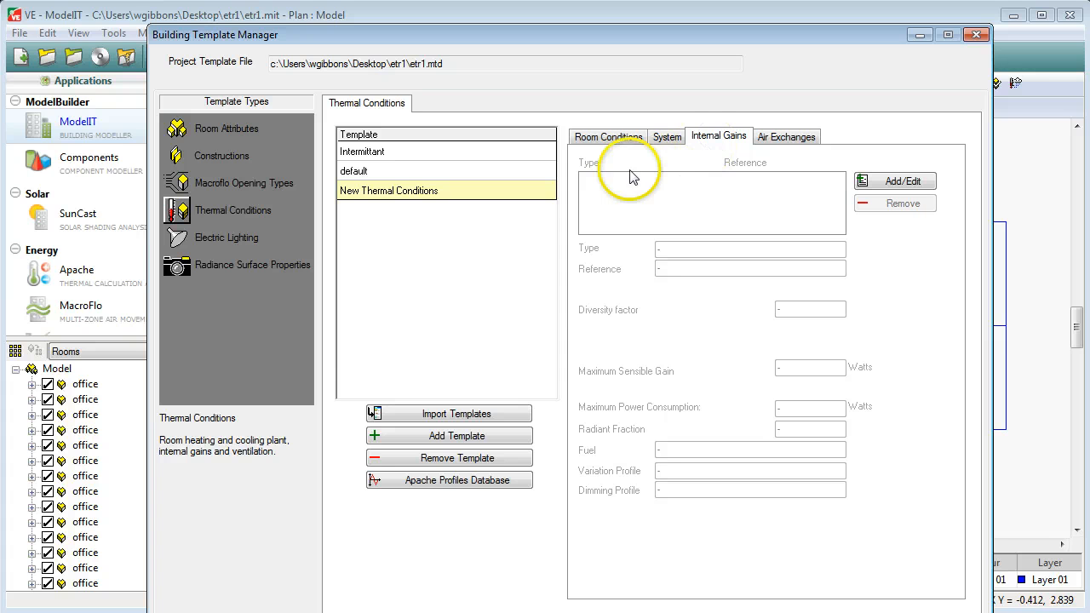
left_click(780, 140)
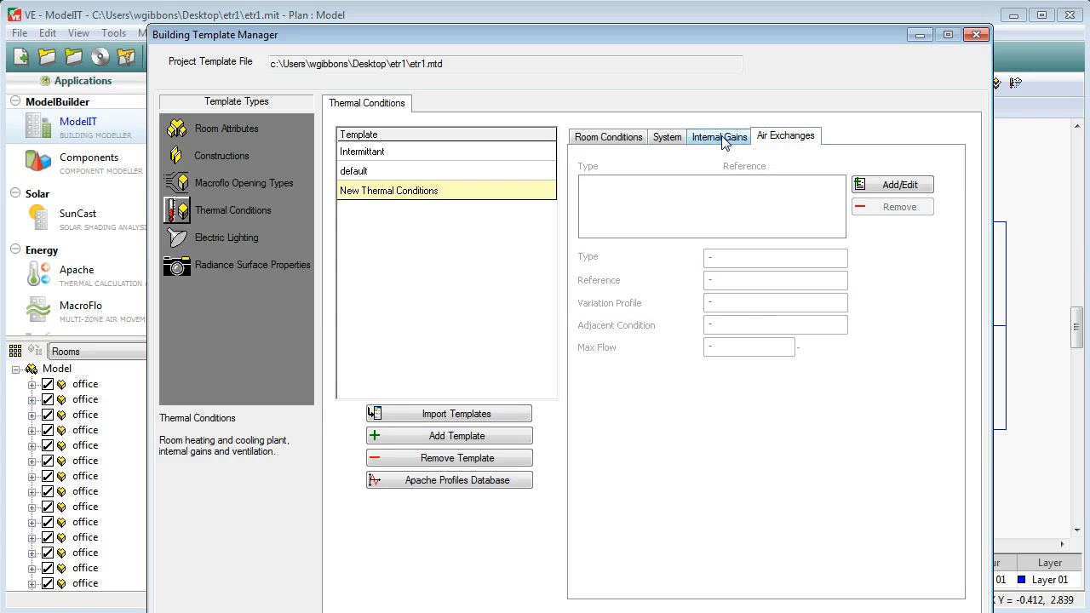
left_click(723, 139)
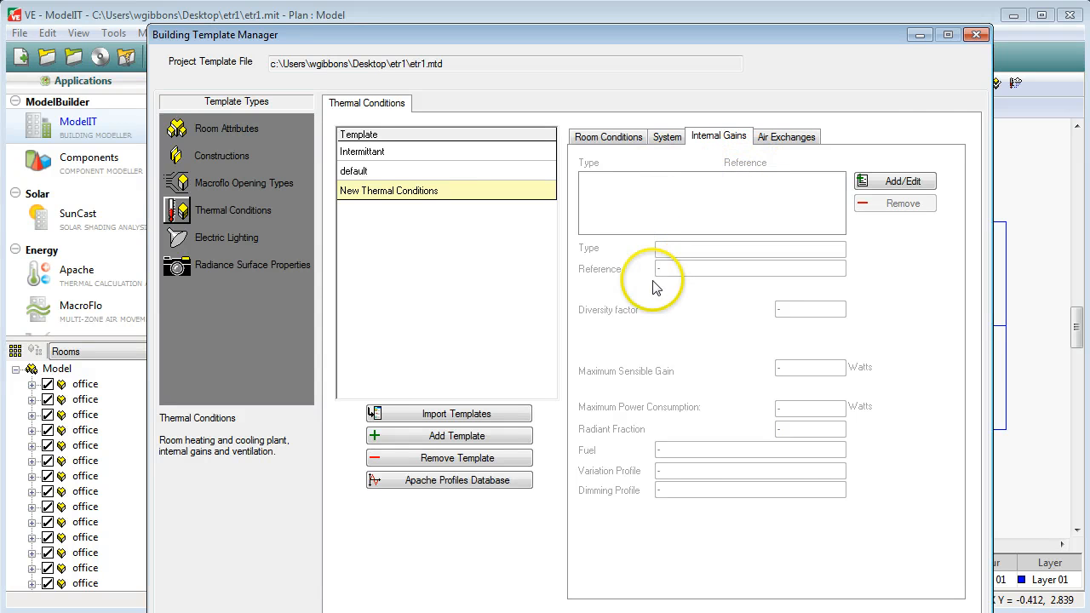
left_click(893, 183)
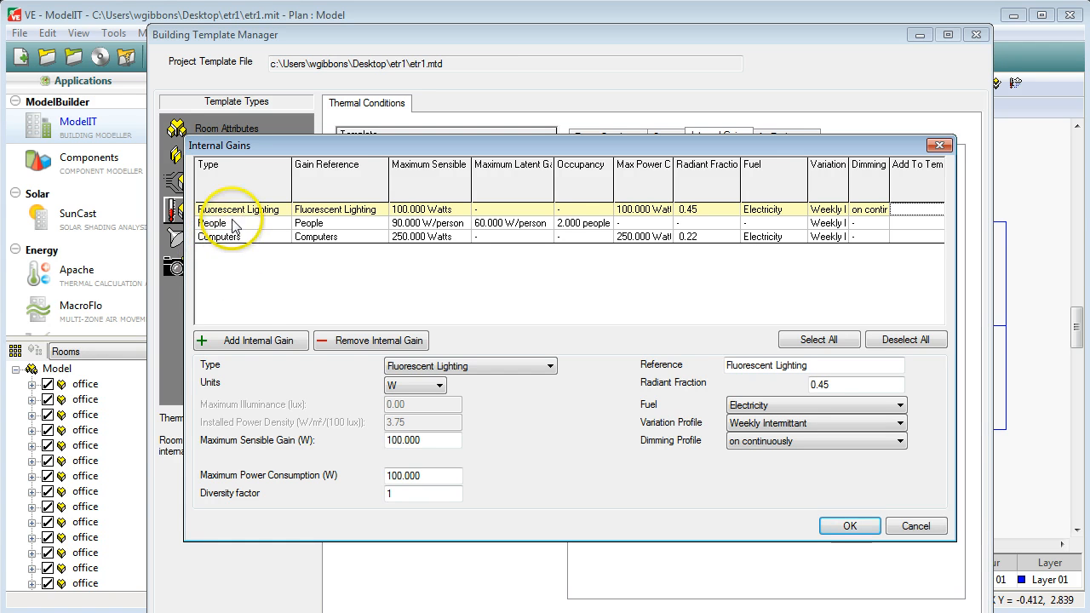
left_click(230, 344)
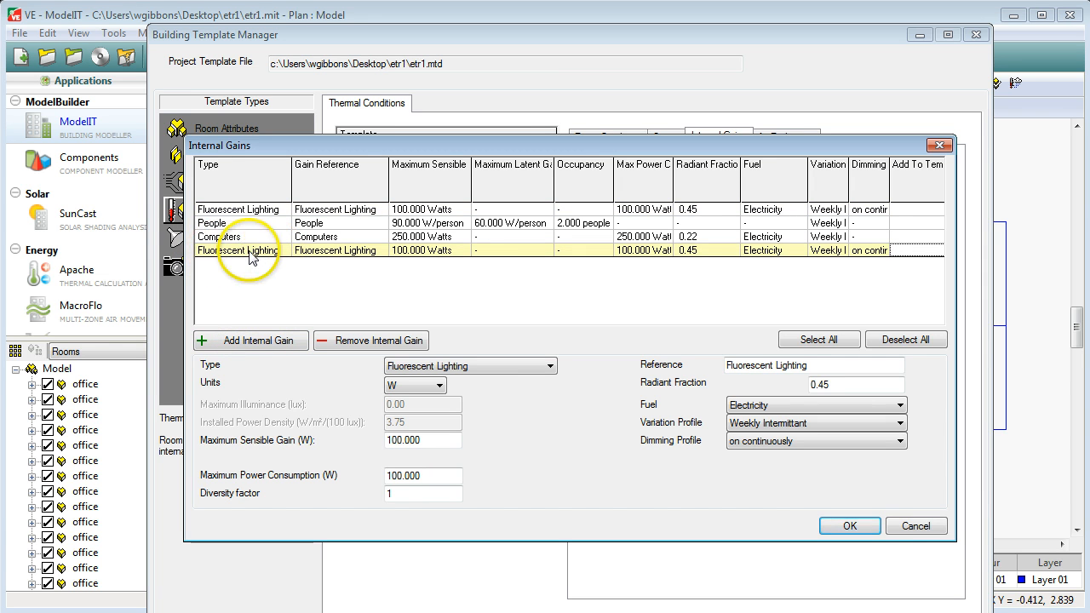
left_click(247, 252)
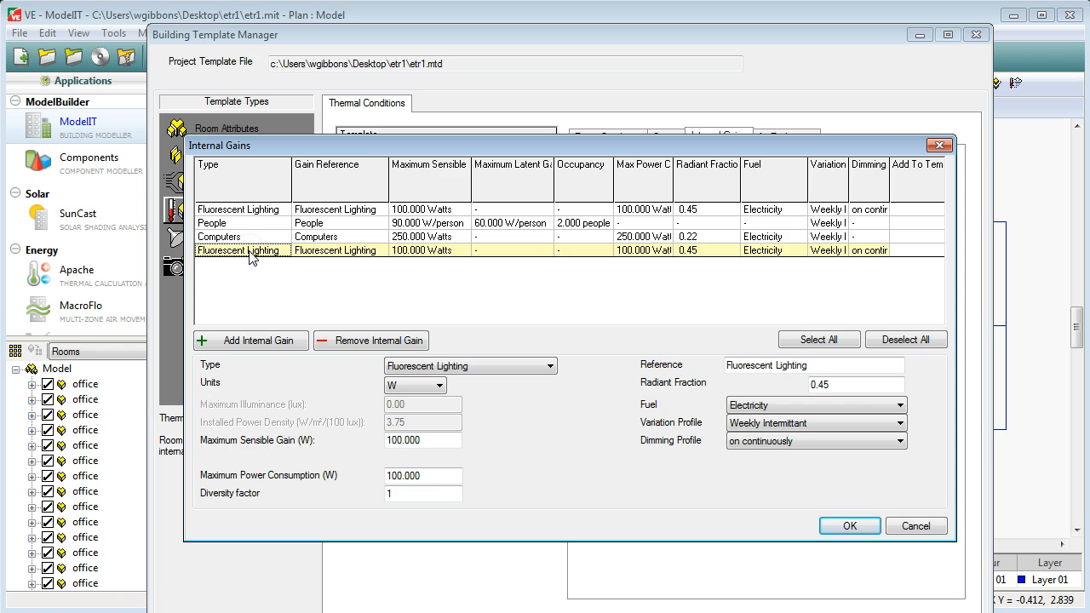
left_click(471, 366)
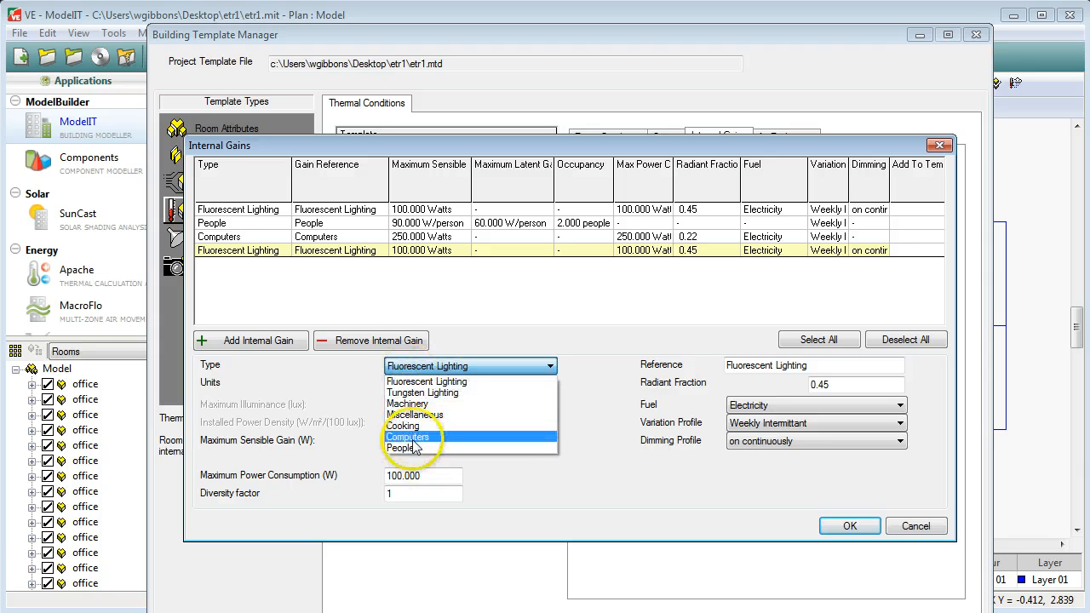
left_click(243, 251)
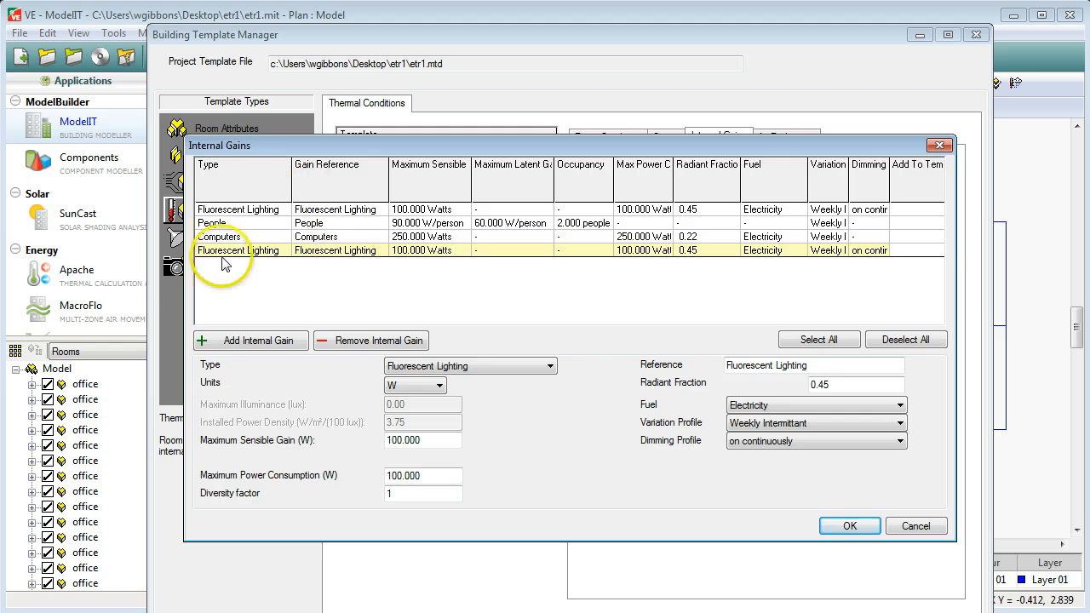
Step: Remove the surplus internal gains so that only one Fluorescent Lighting gain is left in the list
left_click(356, 340)
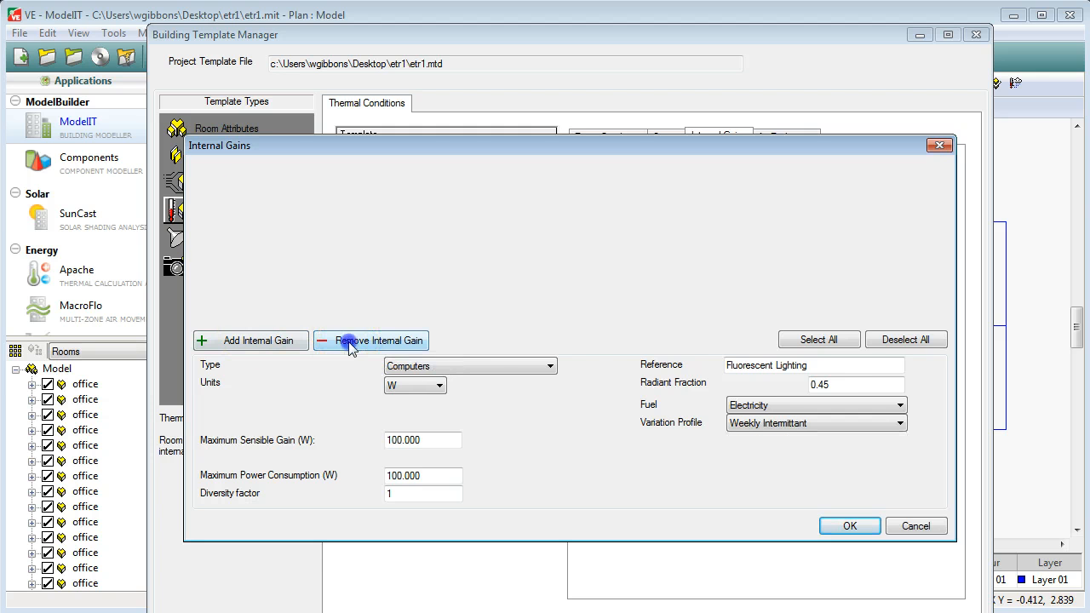
left_click(351, 342)
left_click(351, 342)
left_click(351, 343)
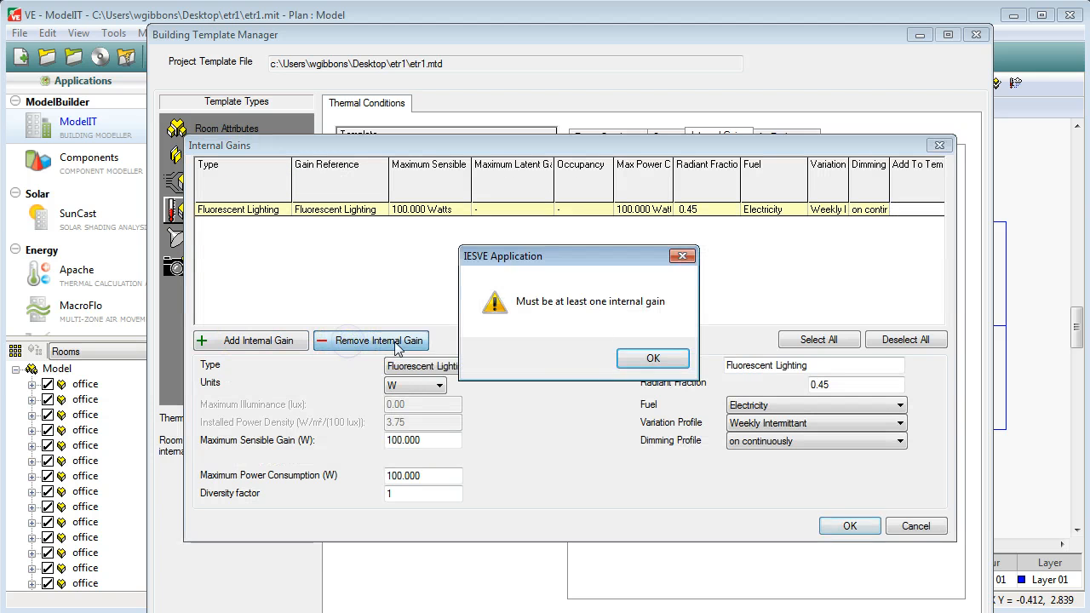
left_click(634, 358)
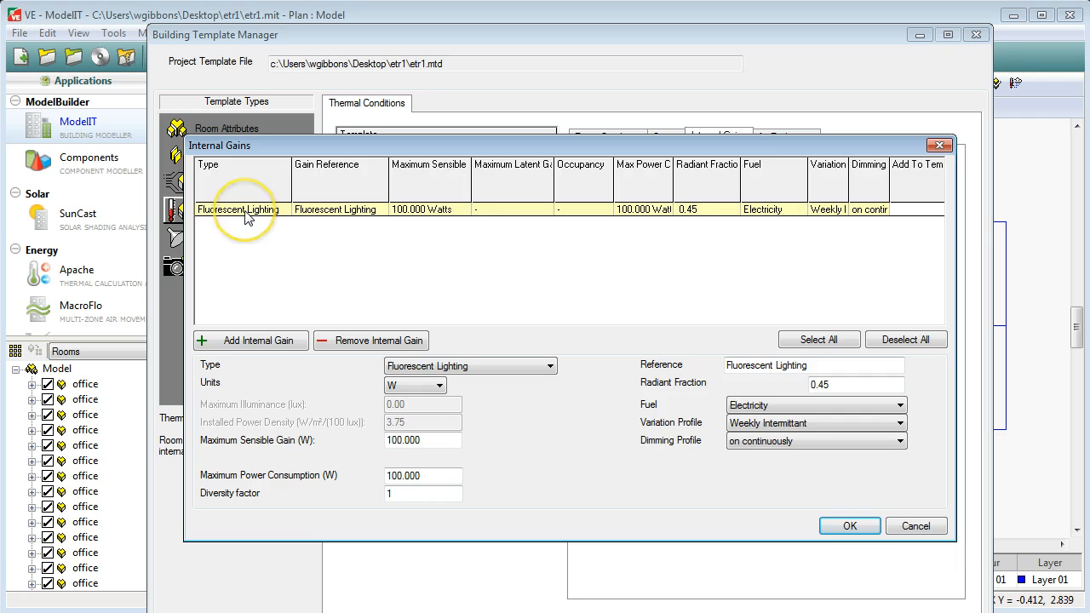
Step: Set the Fluorescent Lighting gain's maximum sensible gain to 200 W with the Working week variation profile, and add it to the template
left_click(418, 386)
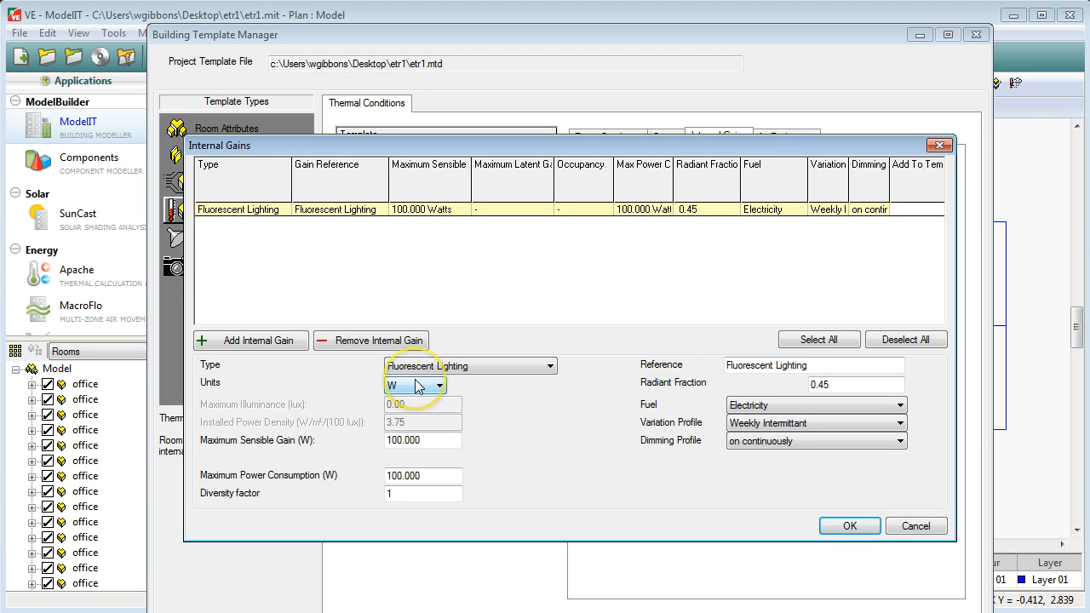
left_click(421, 440)
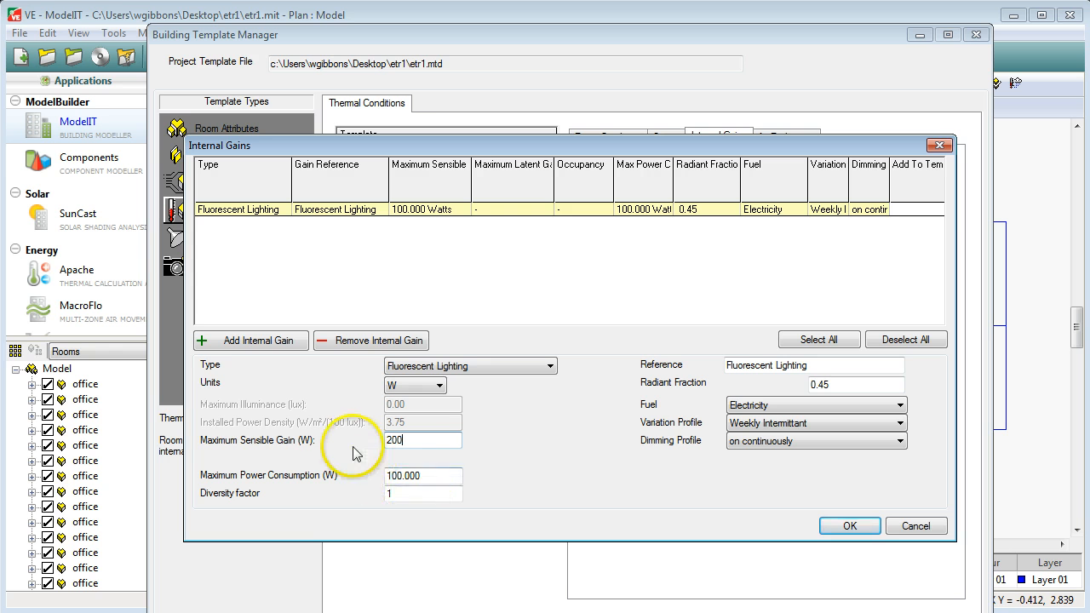
left_click(752, 429)
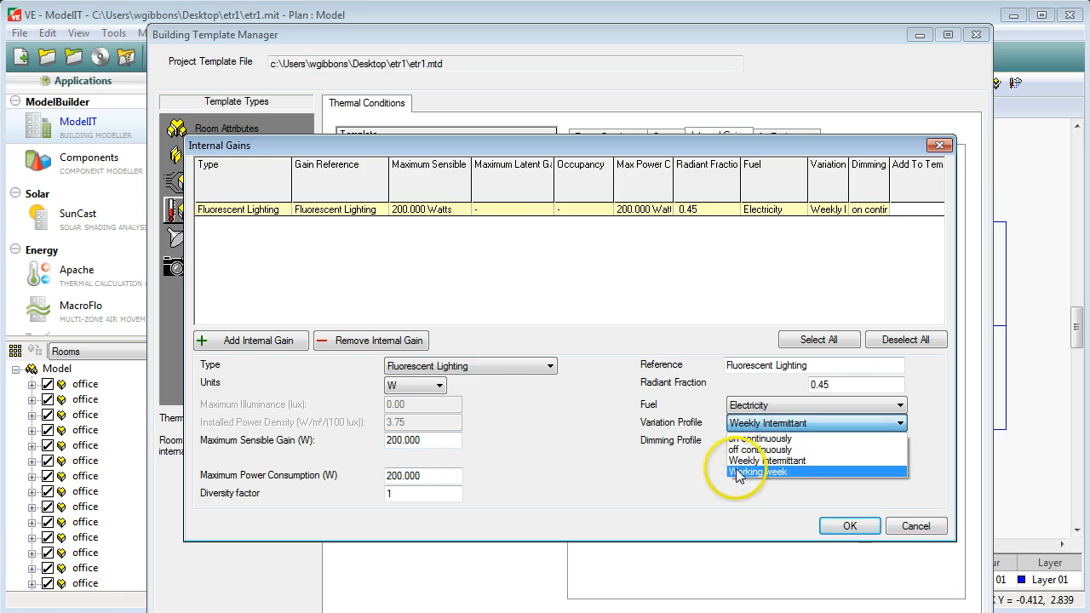
left_click(749, 472)
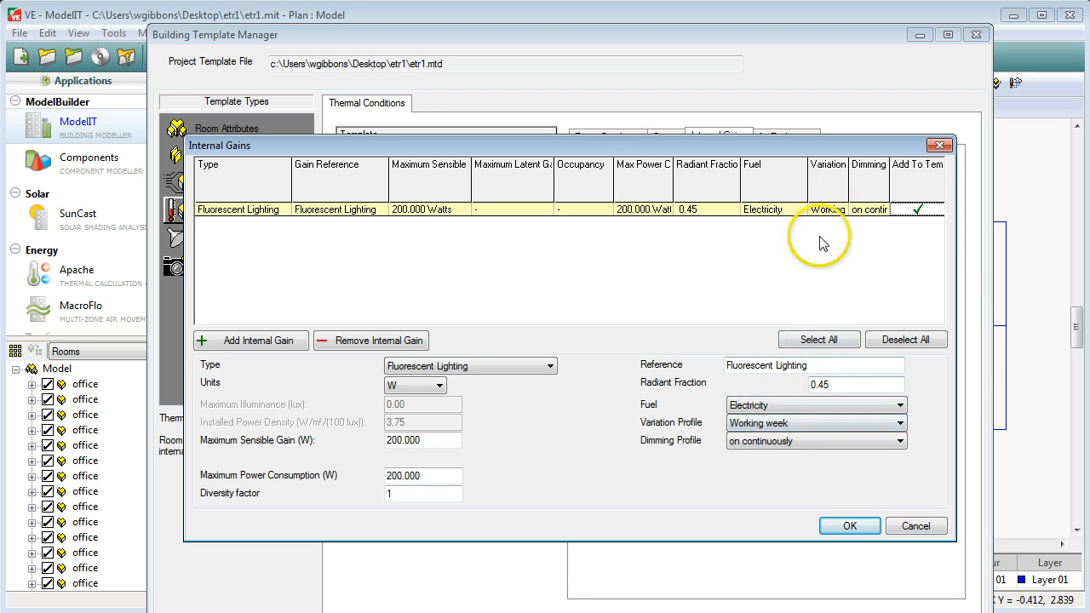
left_click(918, 211)
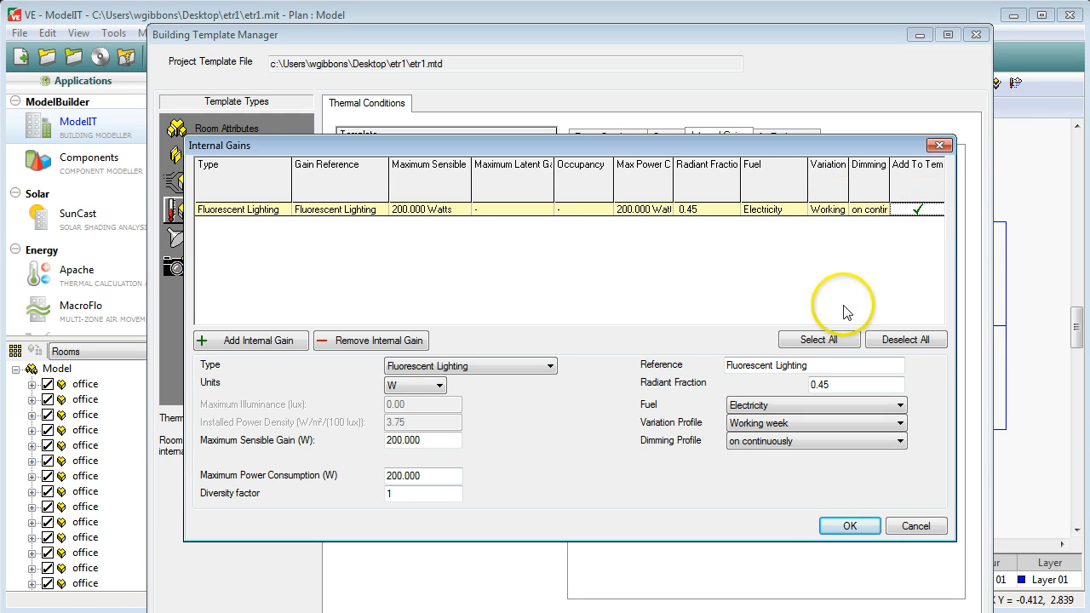
left_click(850, 525)
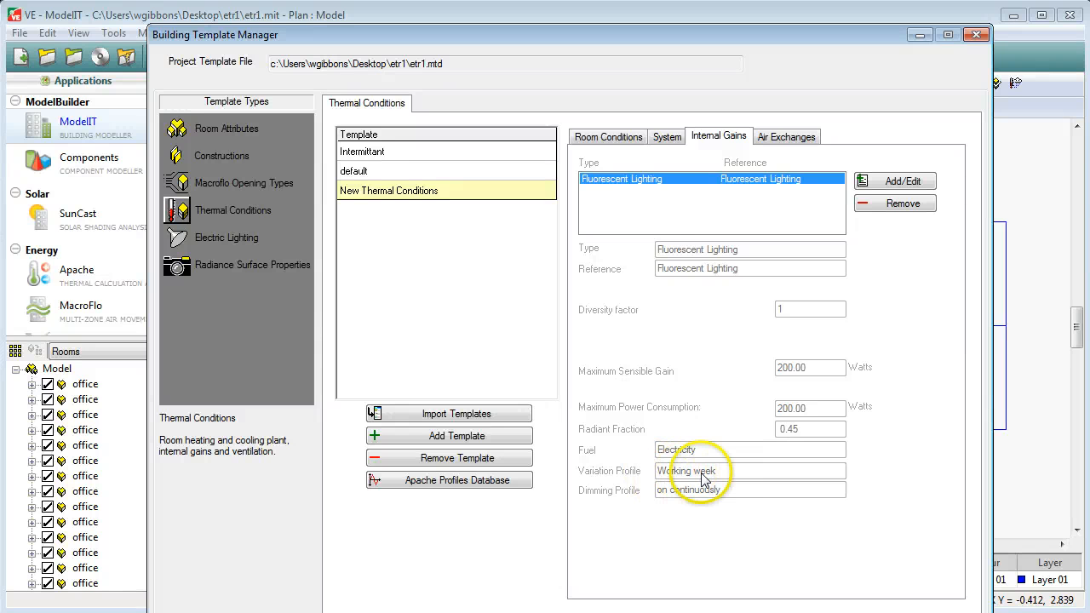
Step: Reopen the template's internal gains for editing and add a second gain of type People
left_click(899, 183)
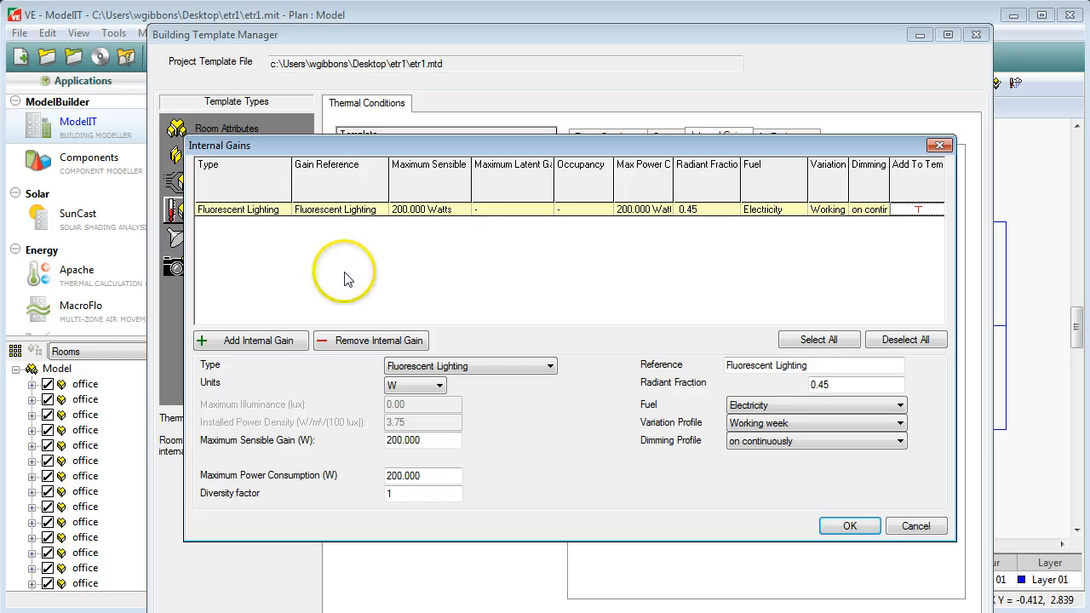
left_click(245, 338)
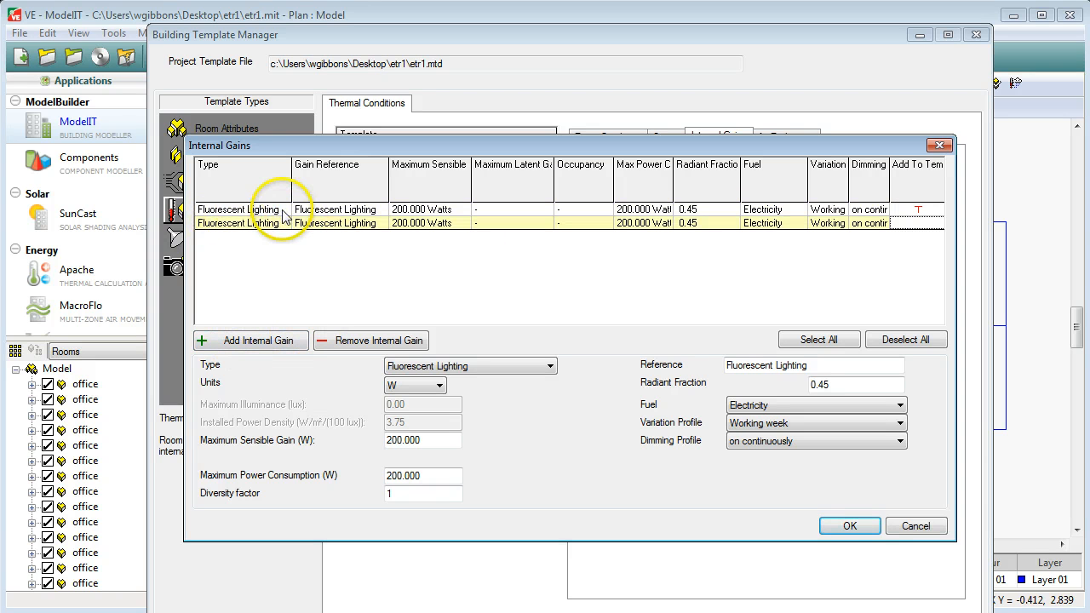
left_click(220, 230)
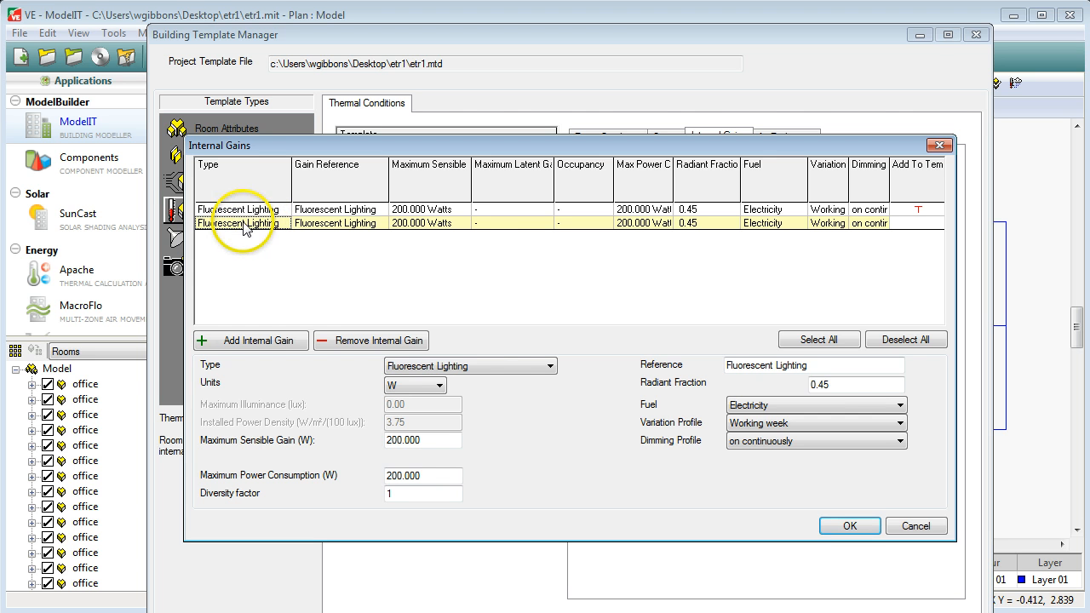
left_click(472, 368)
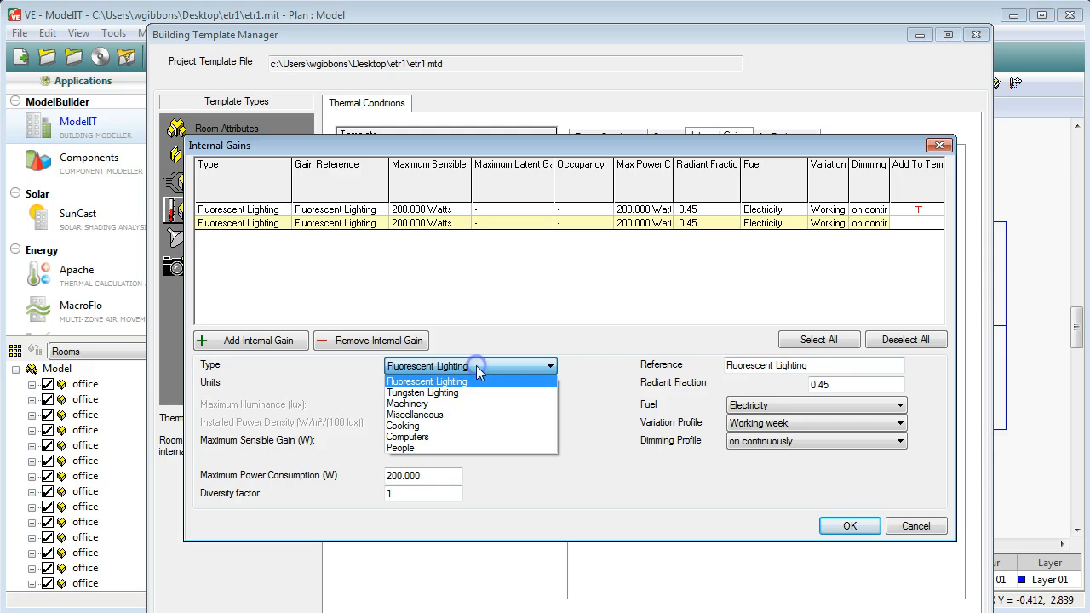
left_click(401, 446)
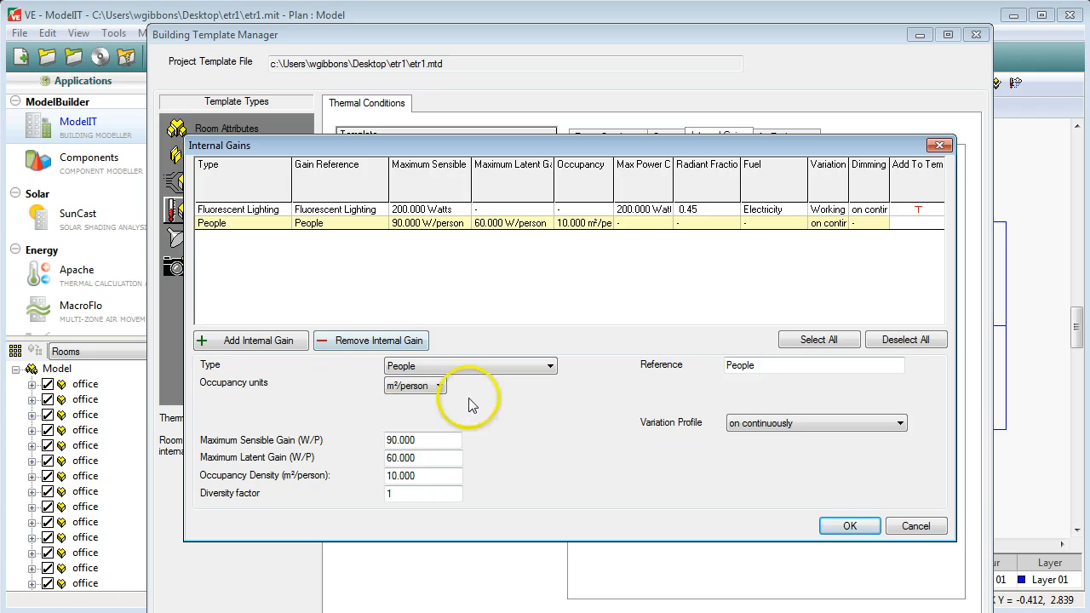
Step: Set the People gain's occupancy to 2 people with the Working week variation profile, and mark it for adding to the template
left_click(419, 389)
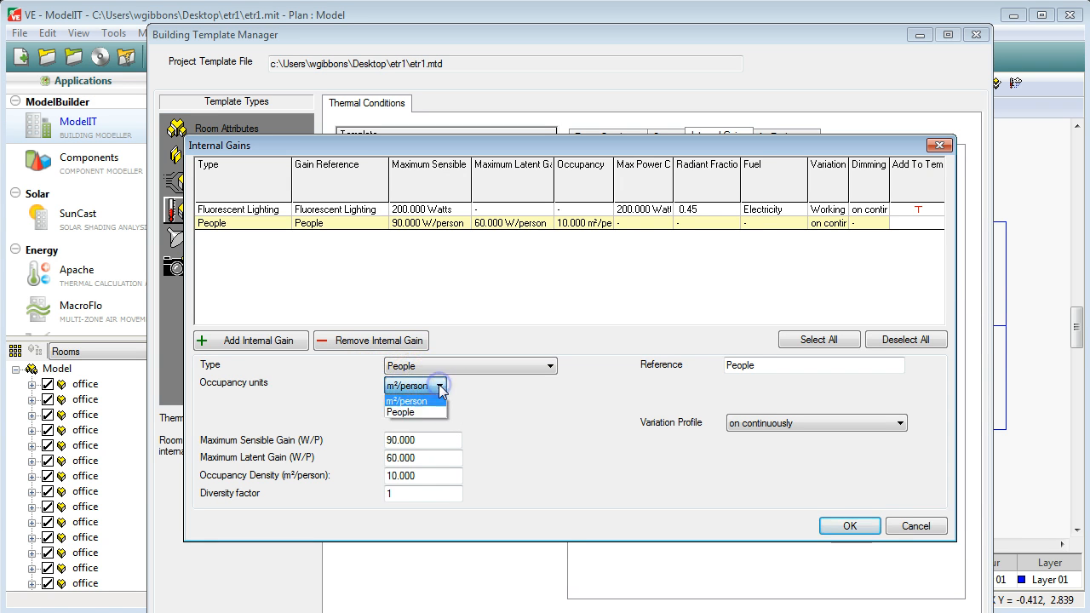
left_click(401, 413)
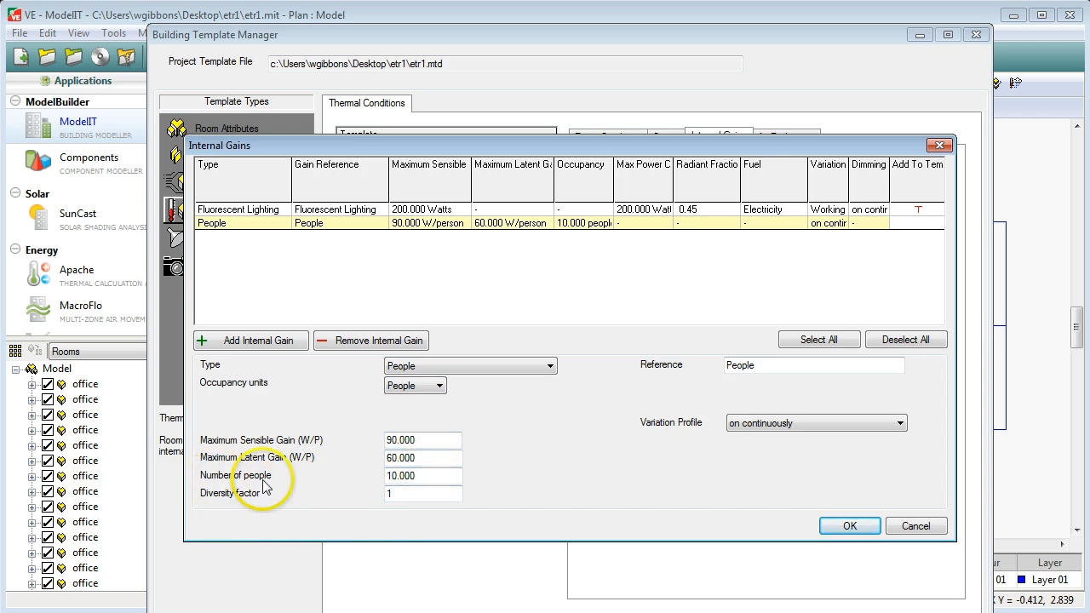
left_click(388, 476)
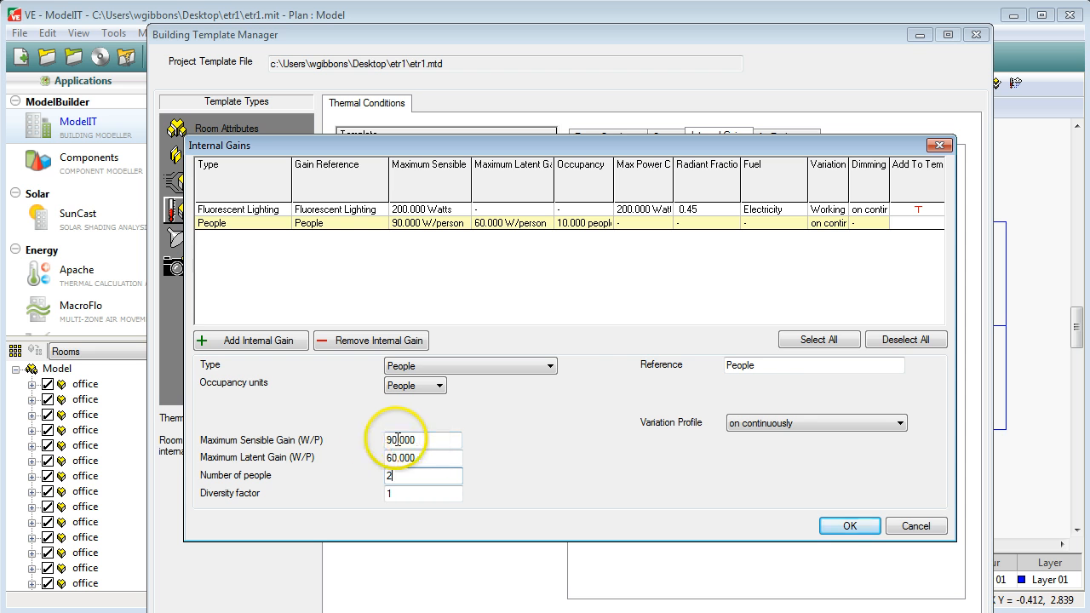
left_click(766, 424)
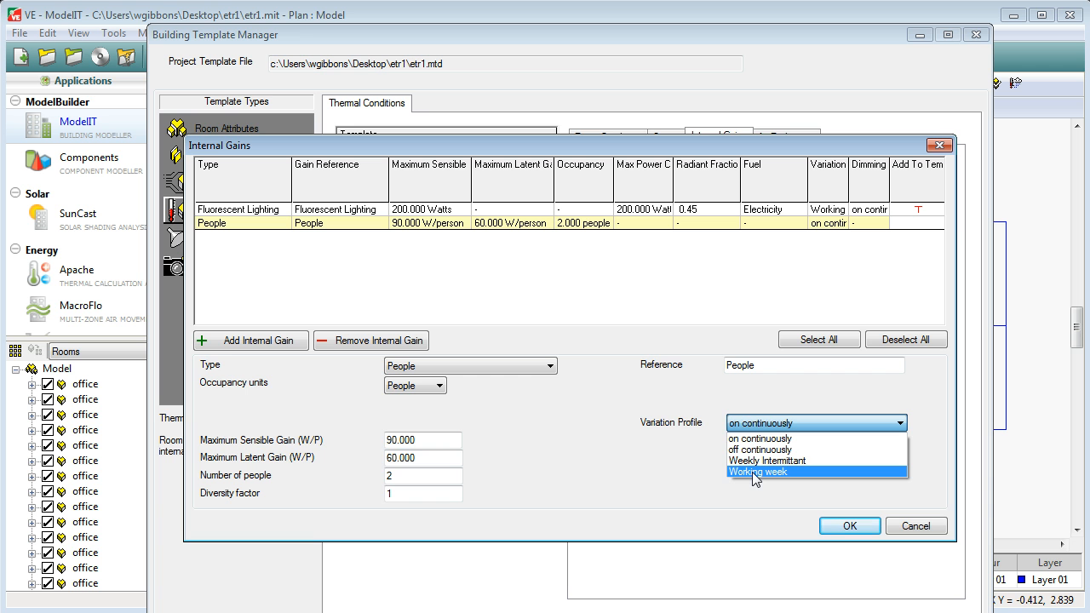
left_click(755, 472)
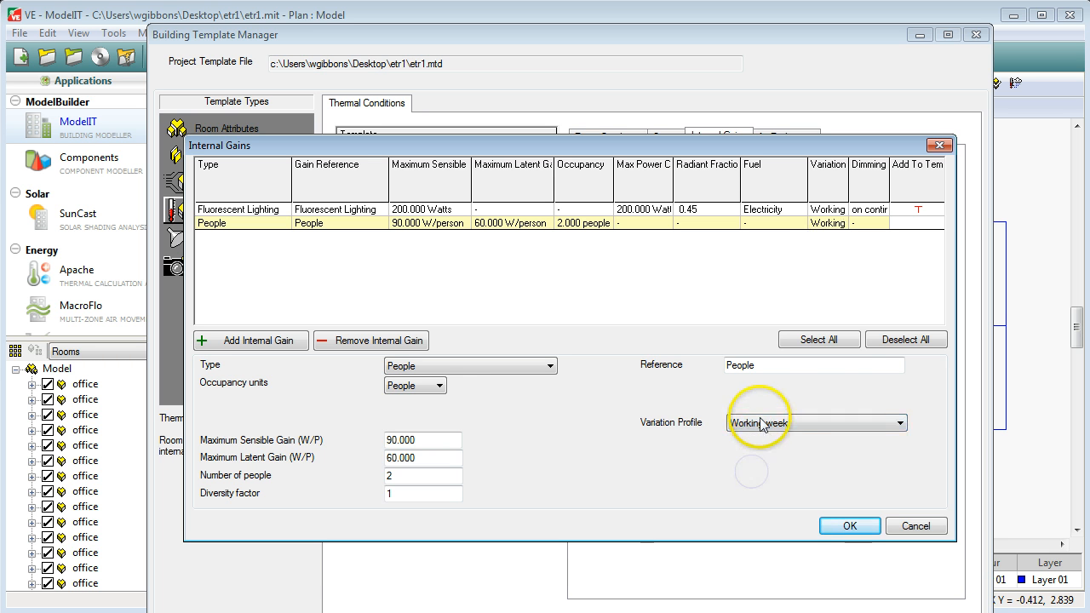
left_click(913, 224)
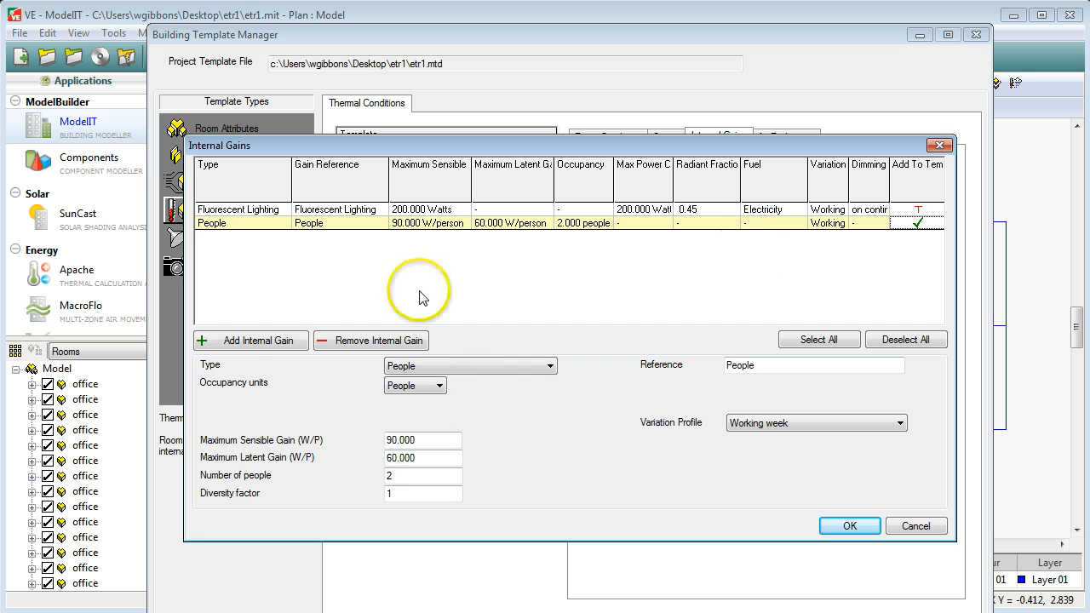
Step: Add a third internal gain of type Computers and set its units to W
left_click(259, 345)
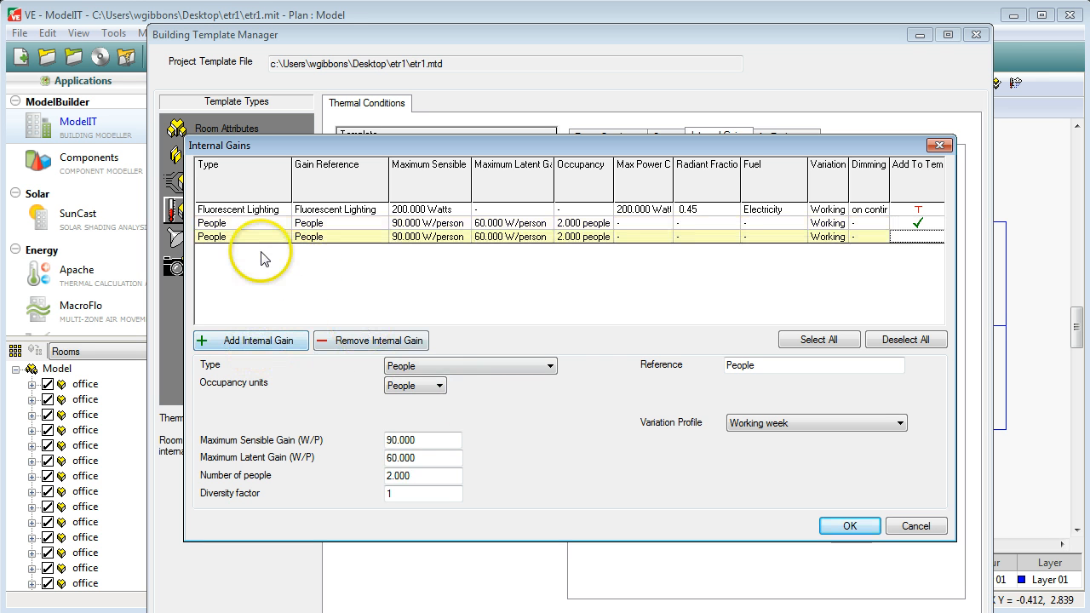
left_click(231, 237)
left_click(400, 362)
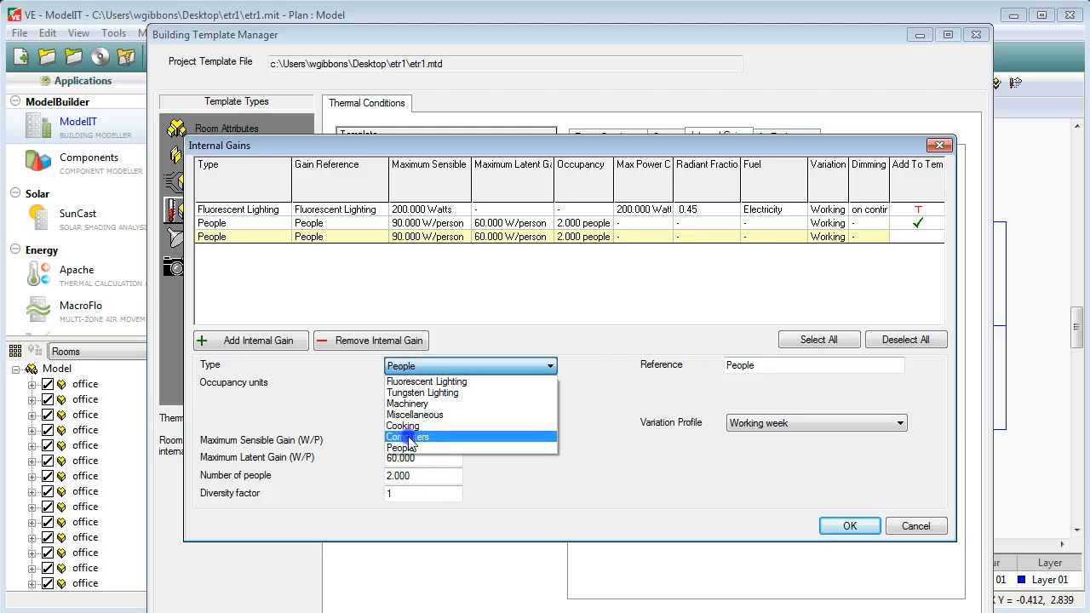
left_click(409, 436)
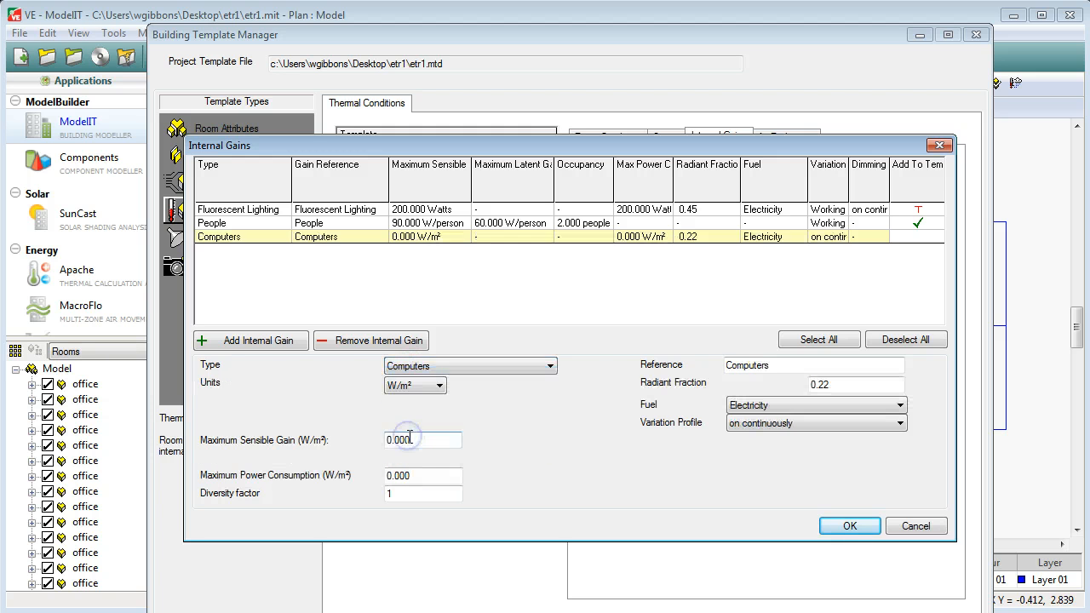
left_click(432, 385)
left_click(411, 413)
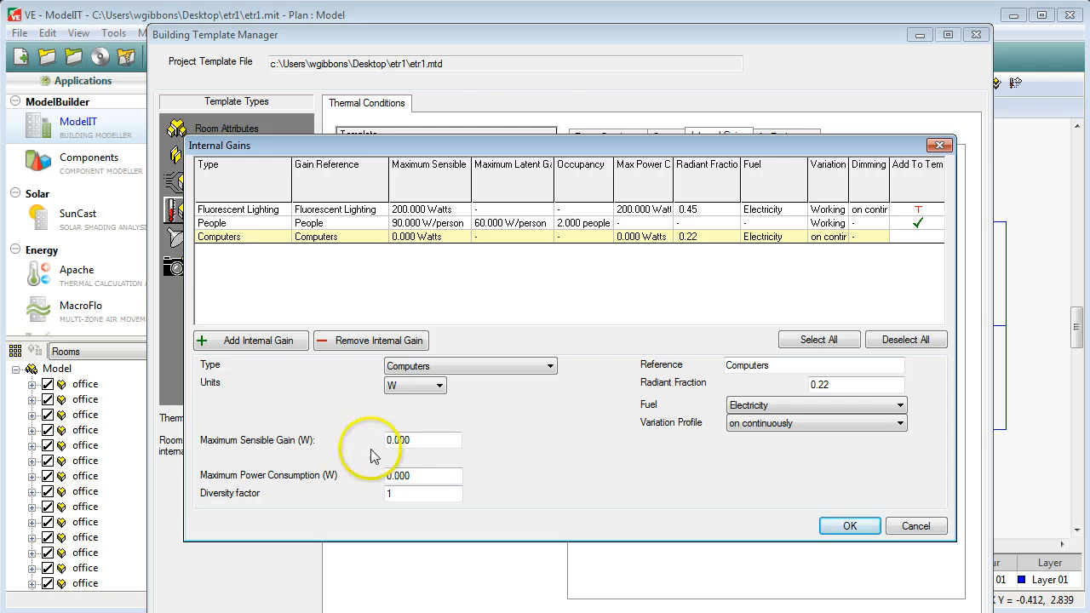
Step: Set the Computers gain's maximum sensible gain to 250 W with the Working week variation profile, and add the marked gains to the template
left_click(398, 439)
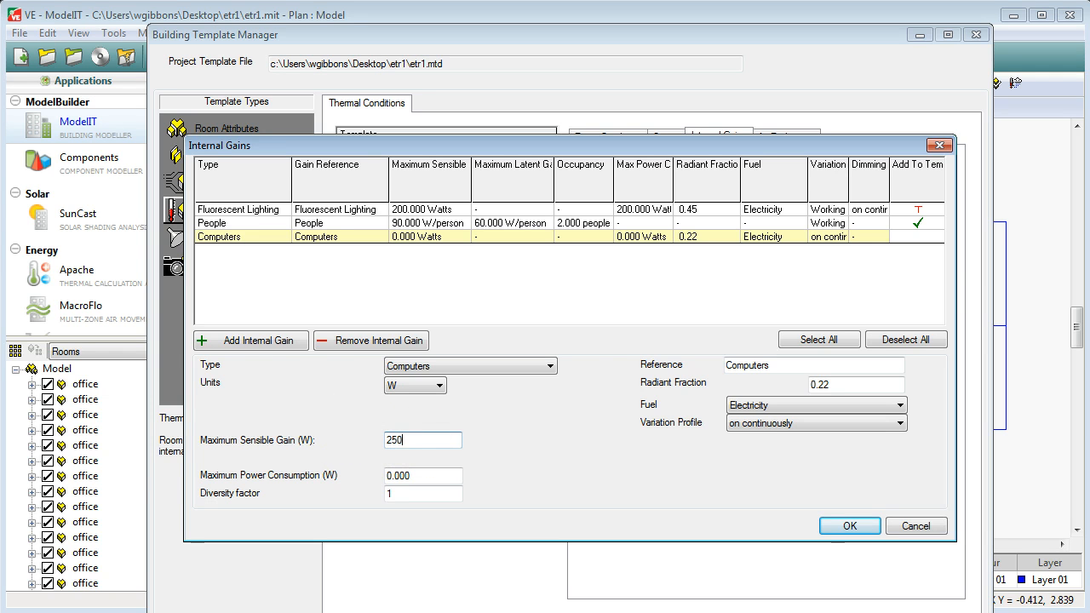
left_click(755, 423)
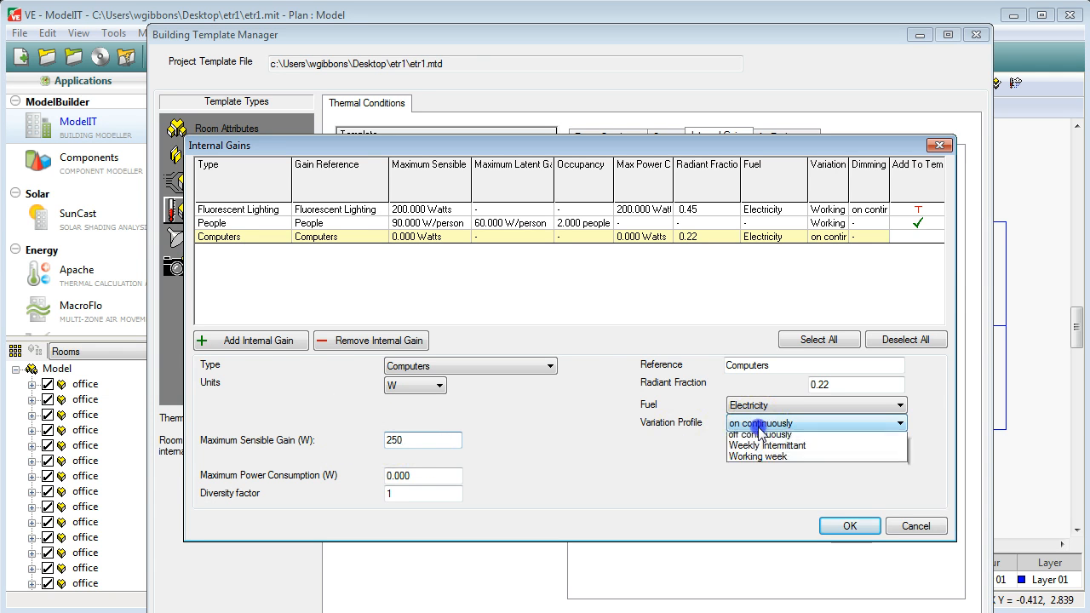
left_click(760, 472)
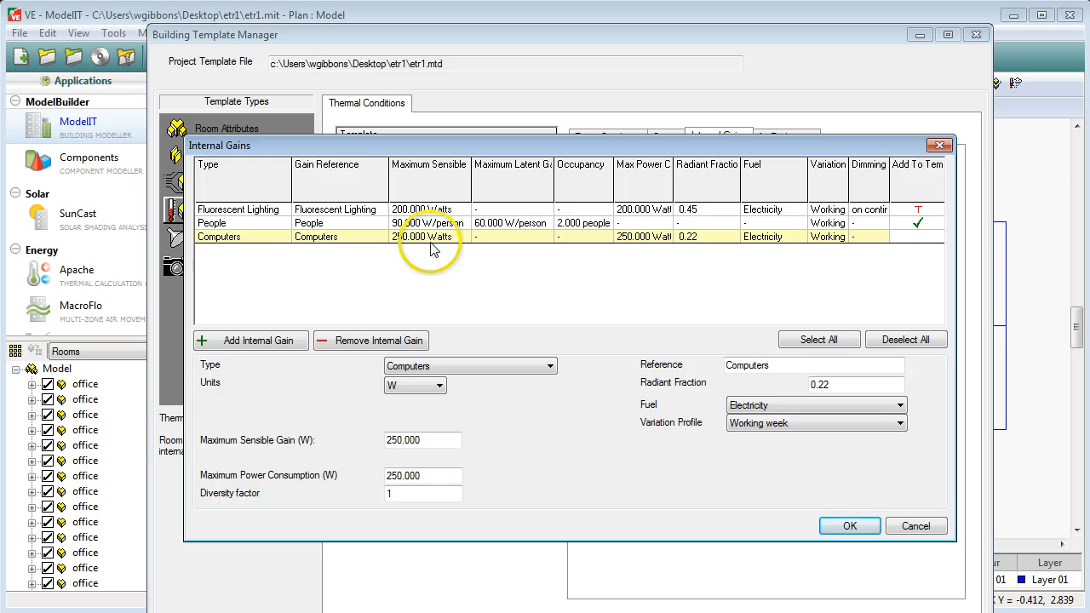
left_click(913, 242)
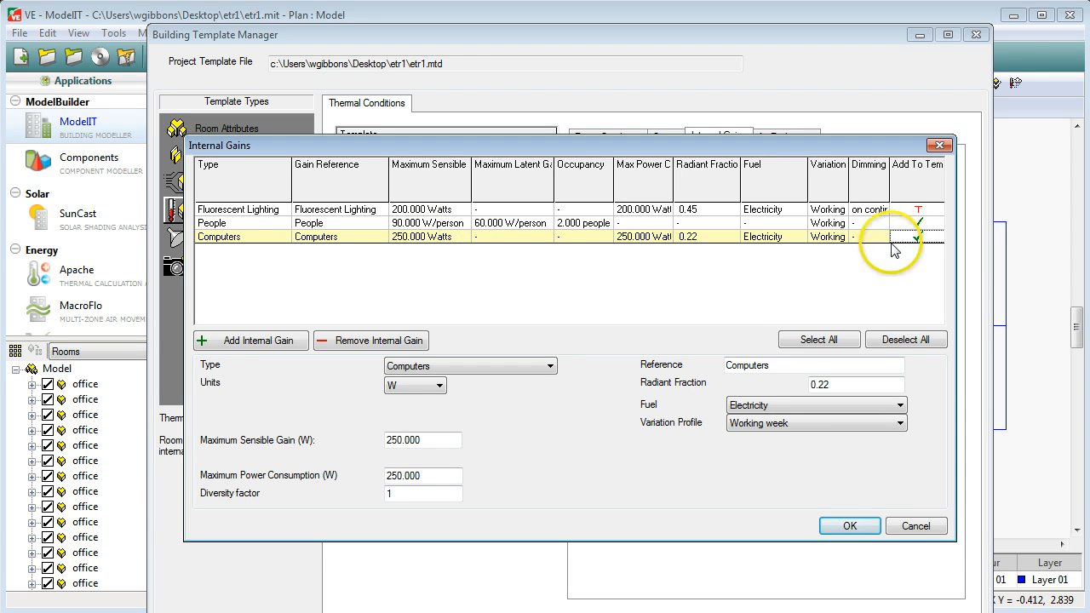
left_click(843, 527)
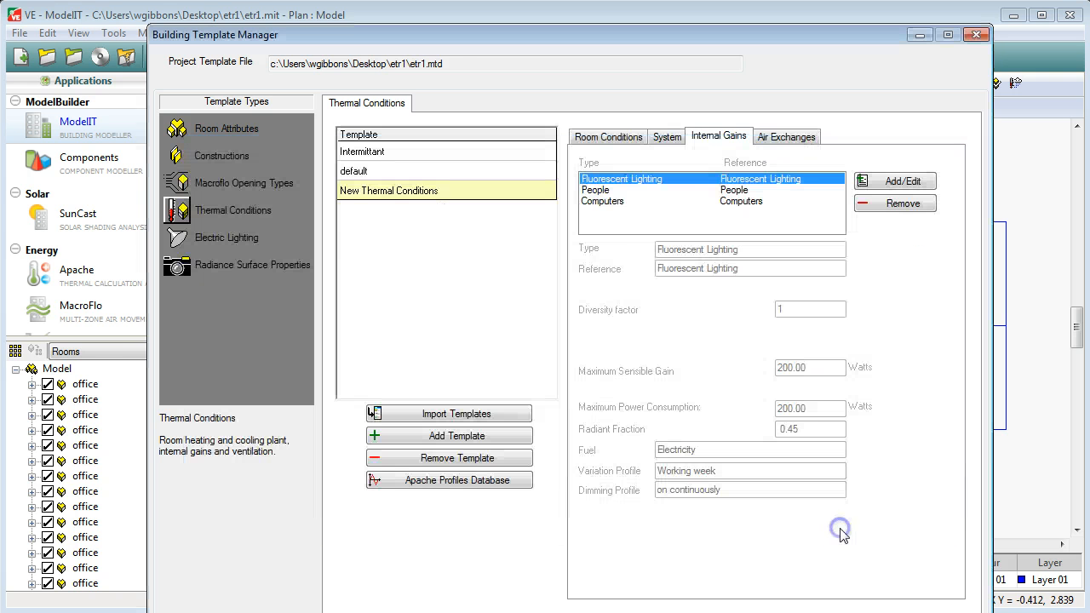
Step: Review the template's People and Computers gain settings, and open its air exchanges
left_click(597, 191)
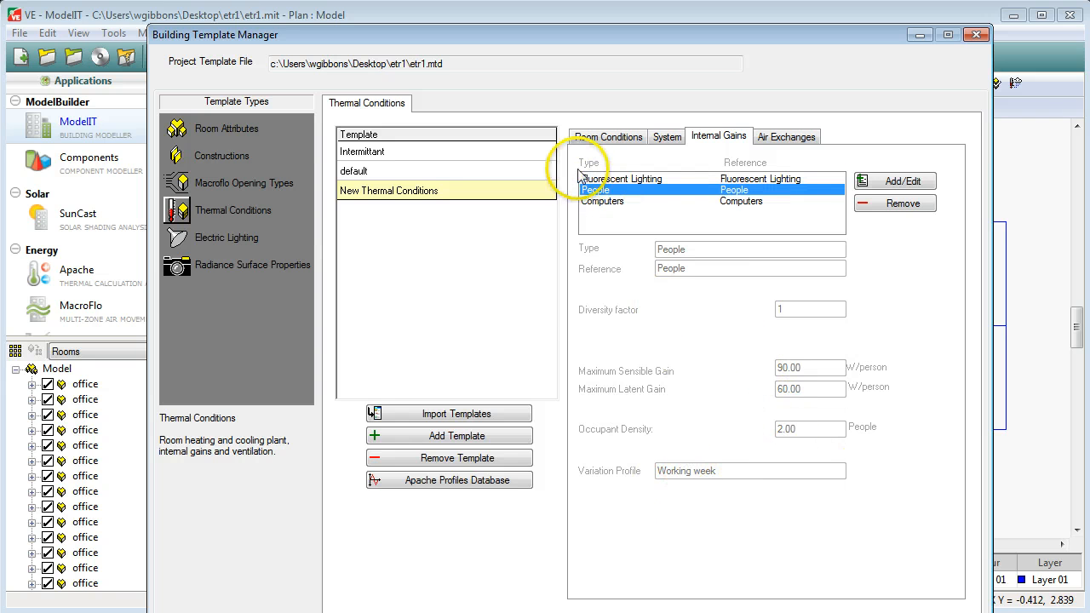
left_click(600, 201)
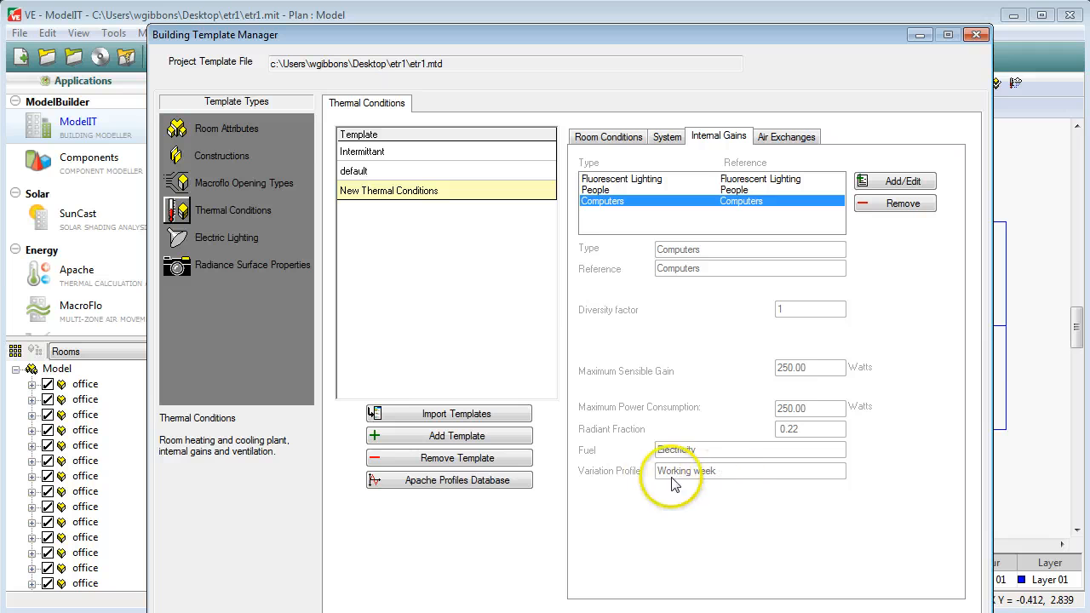
left_click(787, 143)
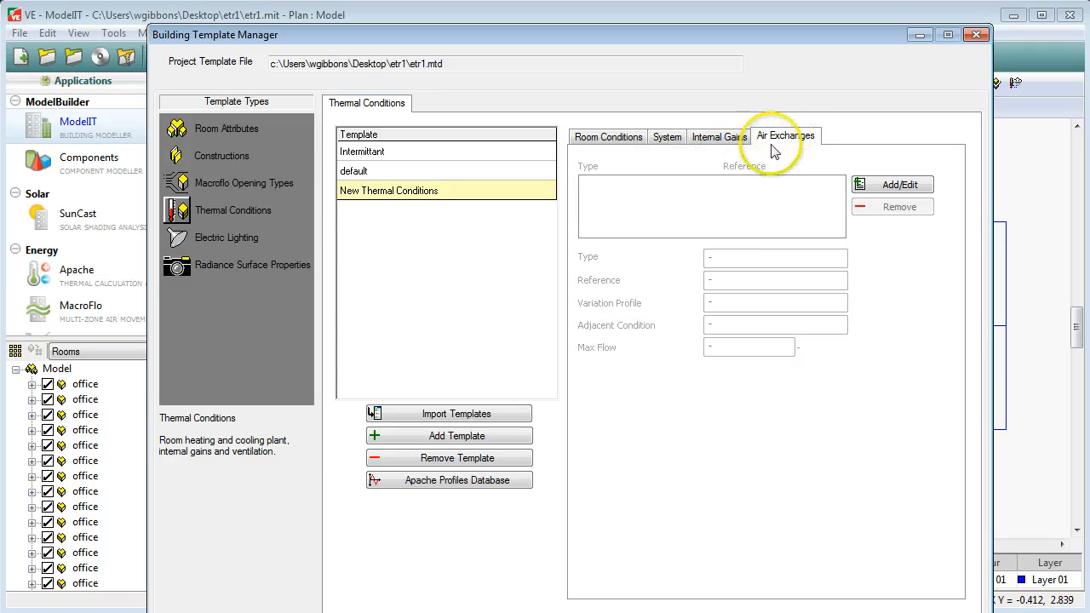
Step: Set the natural ventilation air exchange's max flow to 4 ach with the Working week variation profile, and add it to the template
left_click(891, 187)
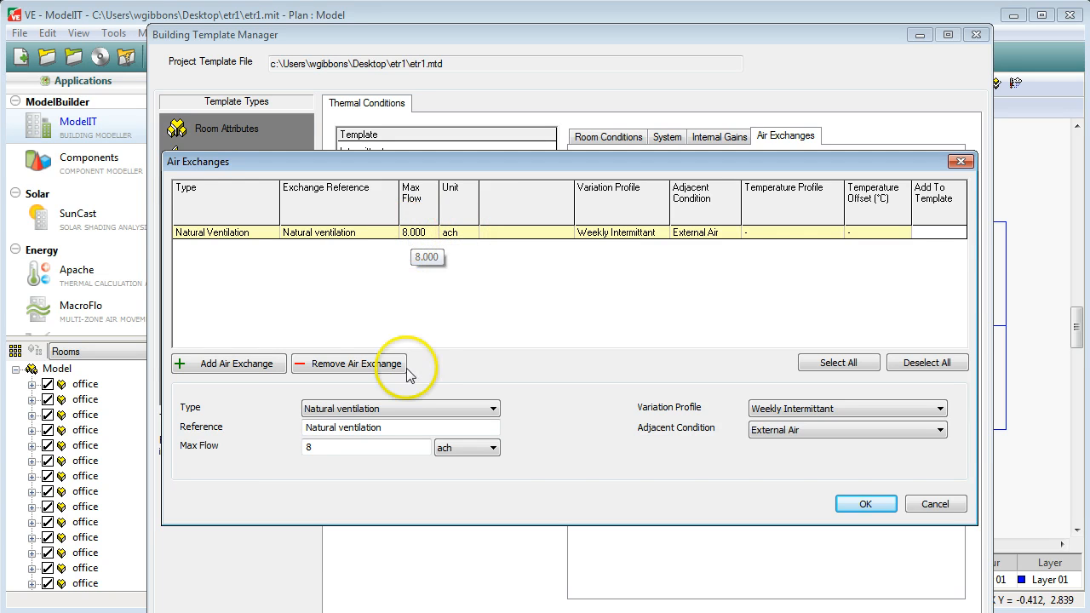
left_click(315, 447)
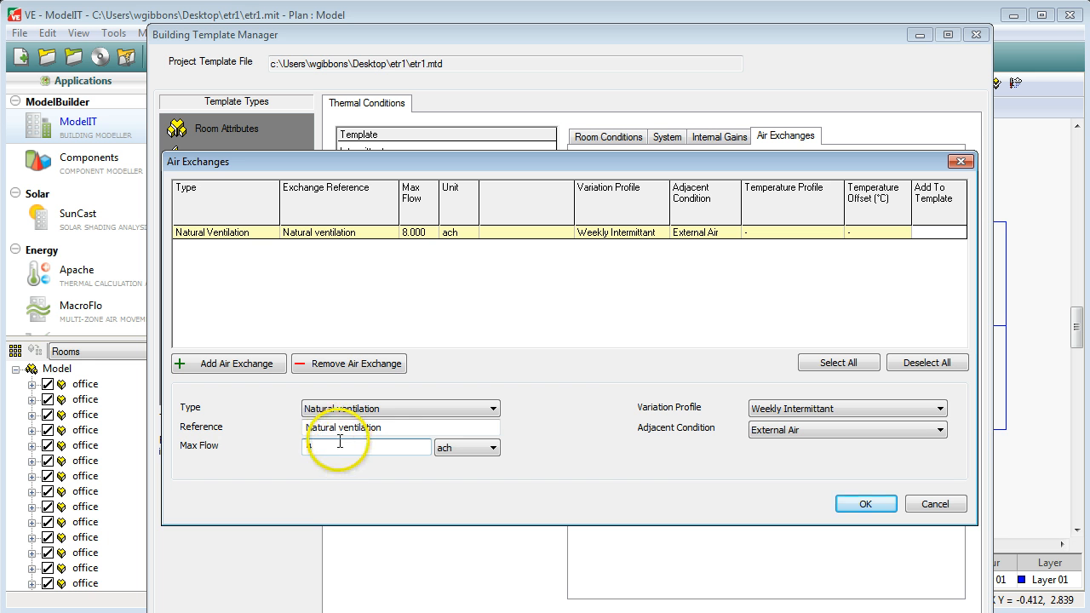
left_click(457, 409)
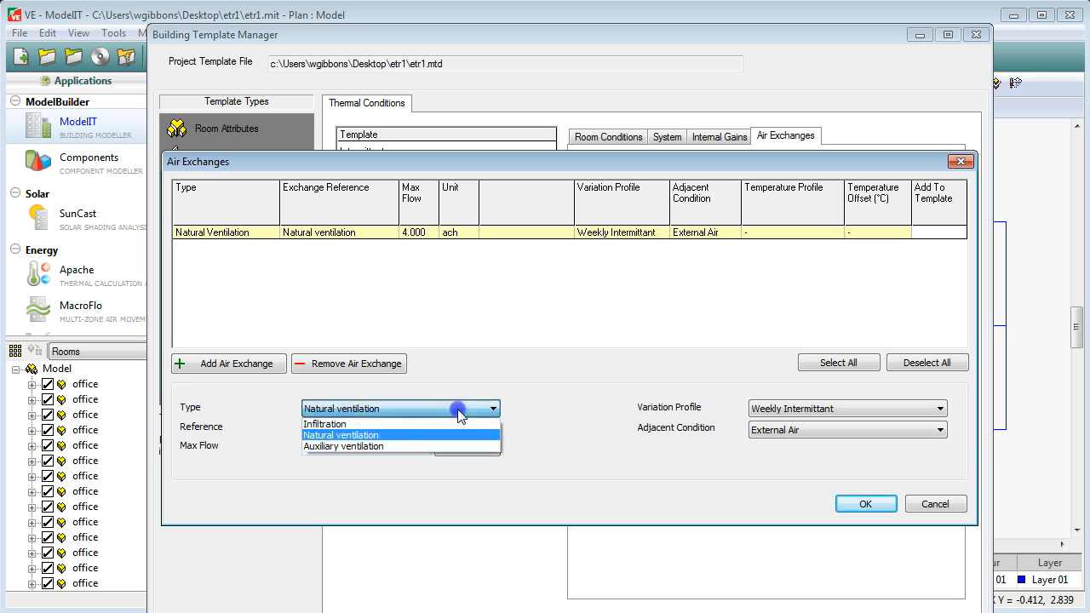
left_click(379, 406)
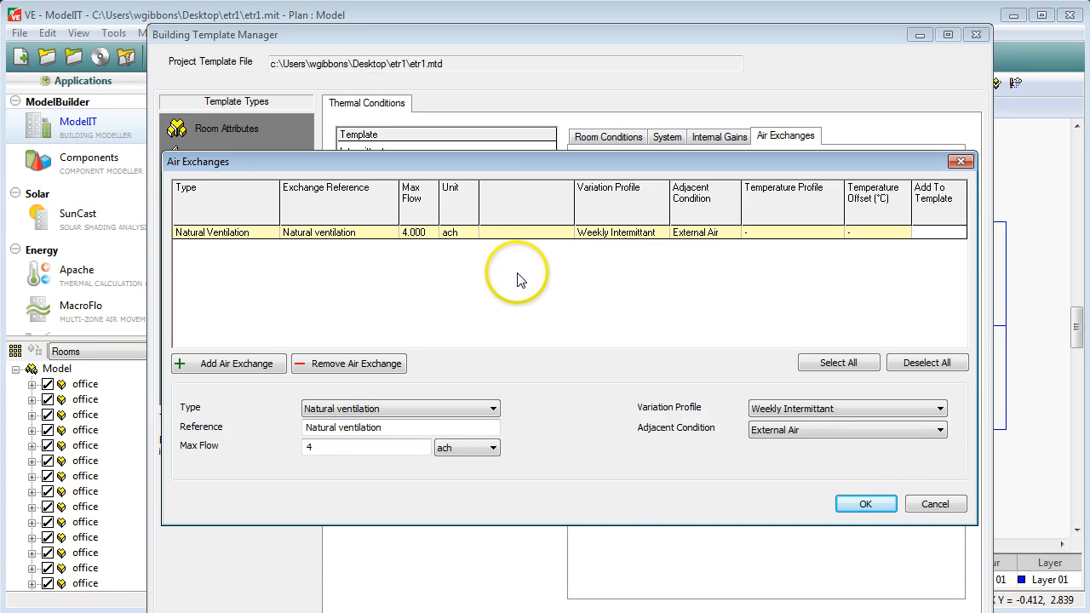
left_click(814, 408)
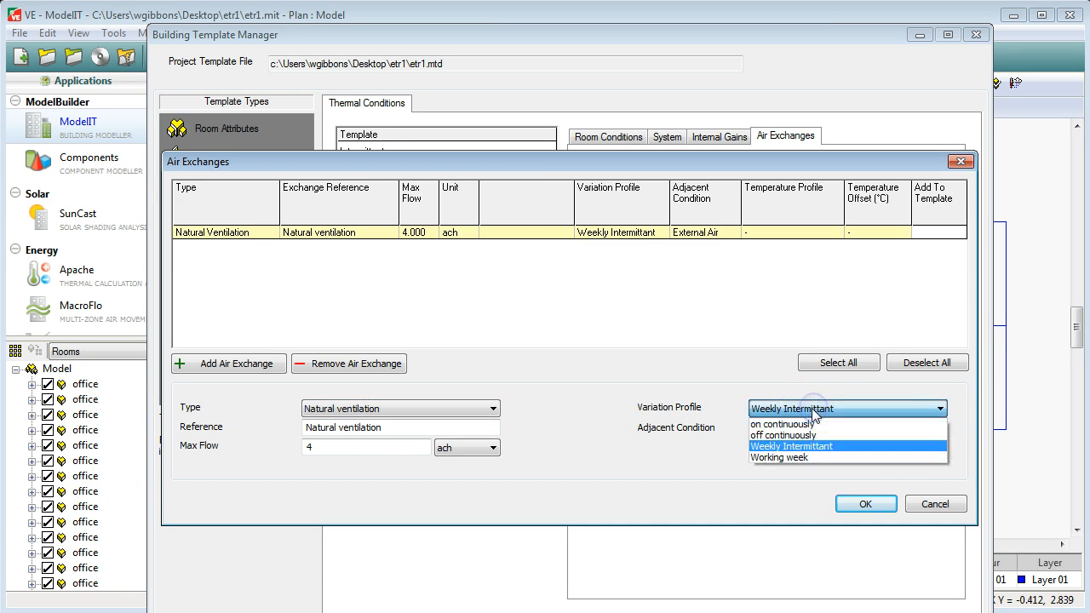
left_click(779, 461)
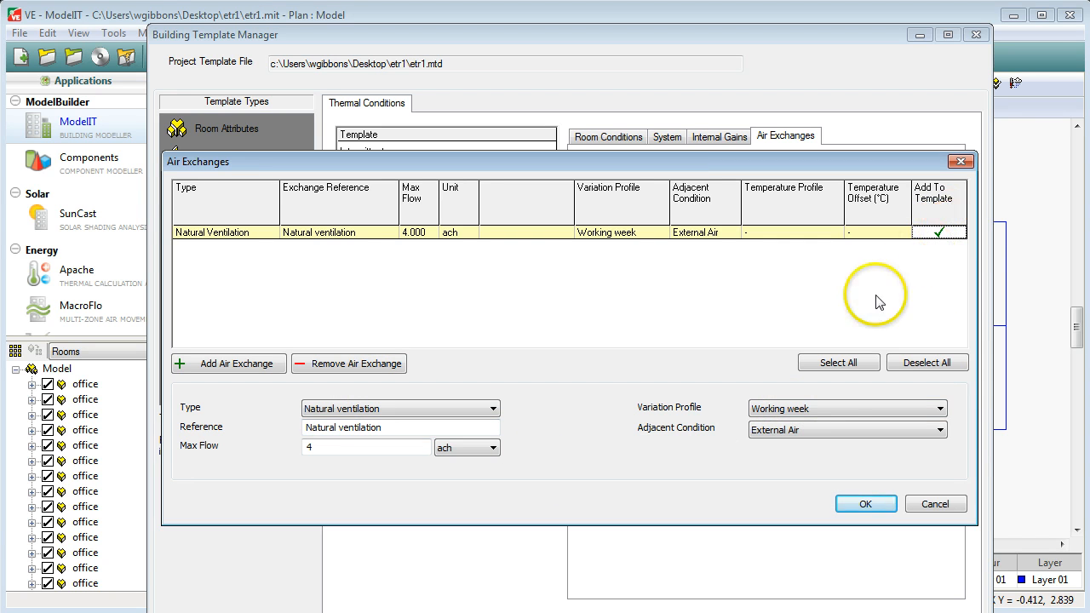
left_click(866, 505)
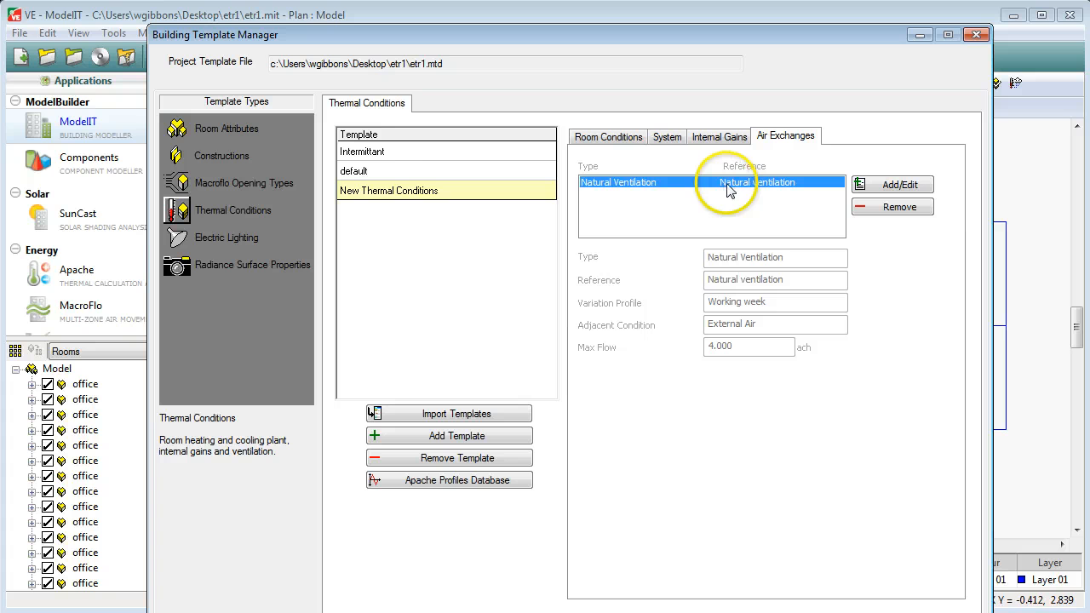
Step: Check the template's room conditions, system, internal gains and air exchanges, and save the template file before closing the Building Template Manager
left_click(599, 141)
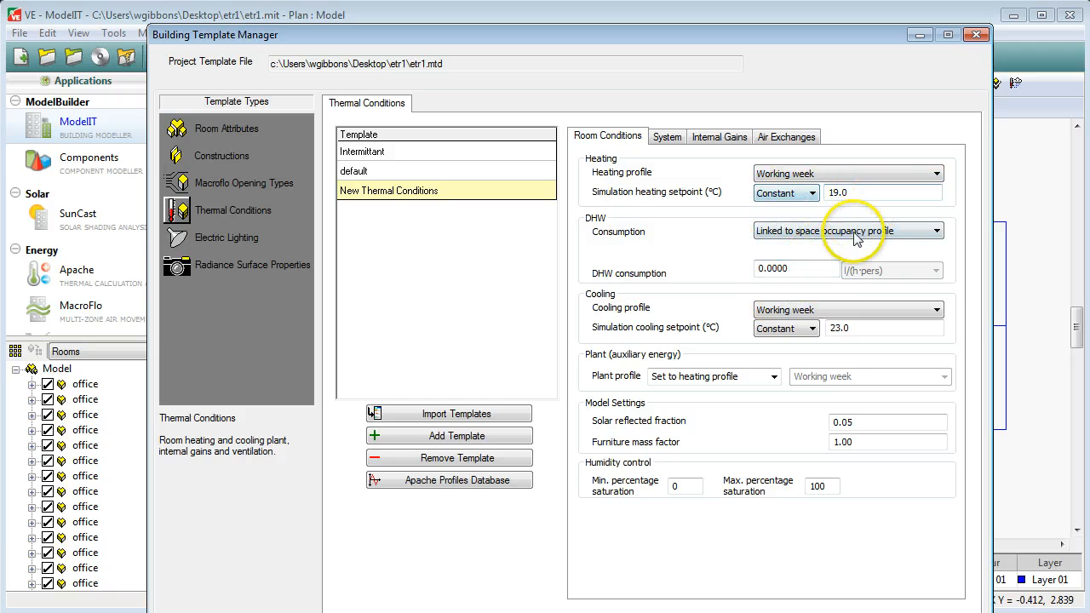
left_click(664, 138)
left_click(714, 139)
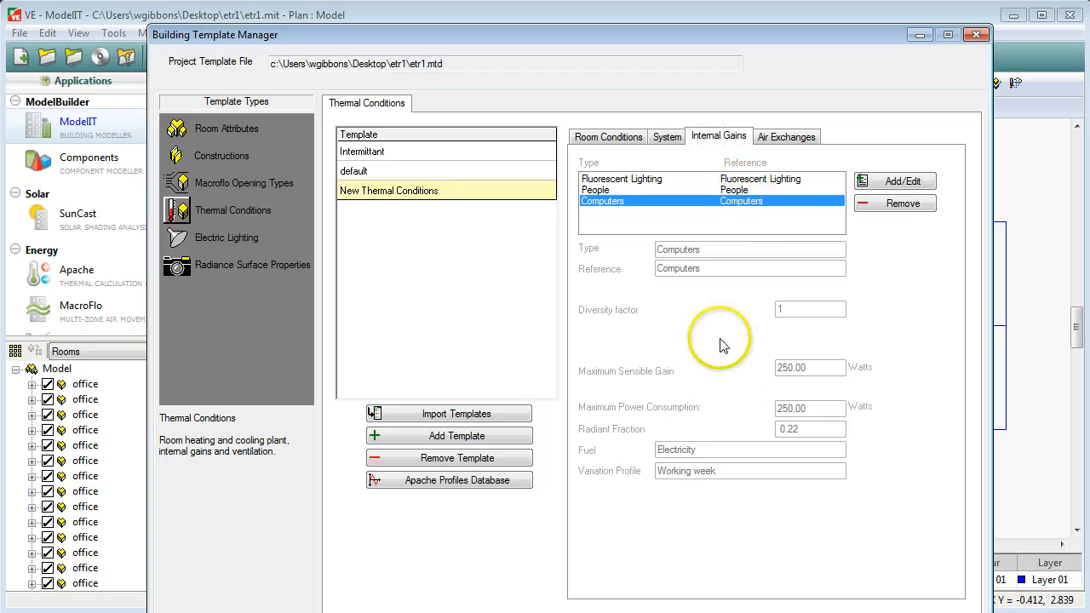
left_click(776, 139)
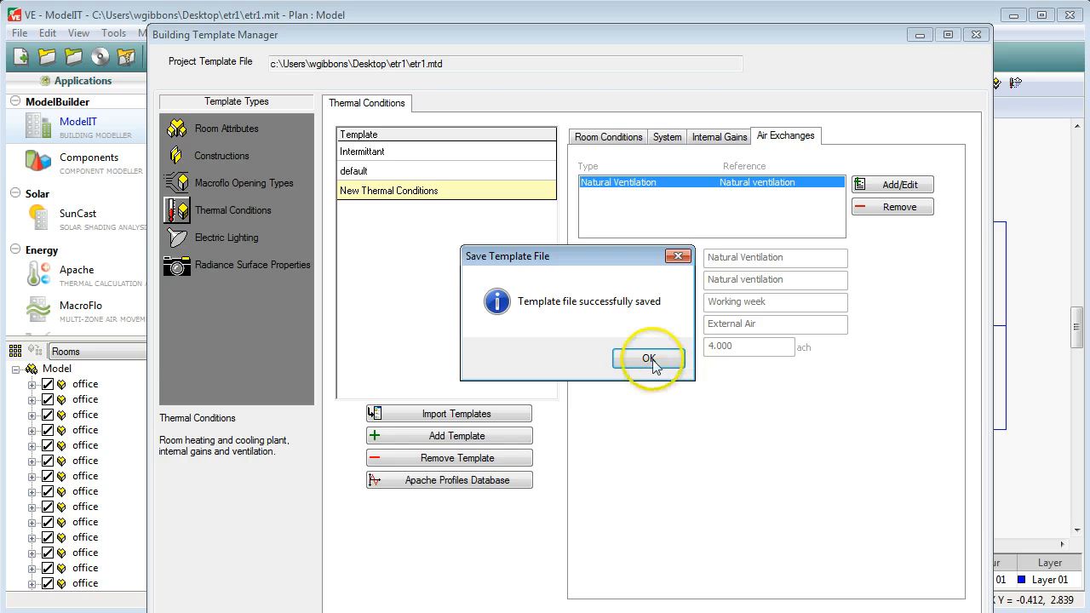
left_click(644, 356)
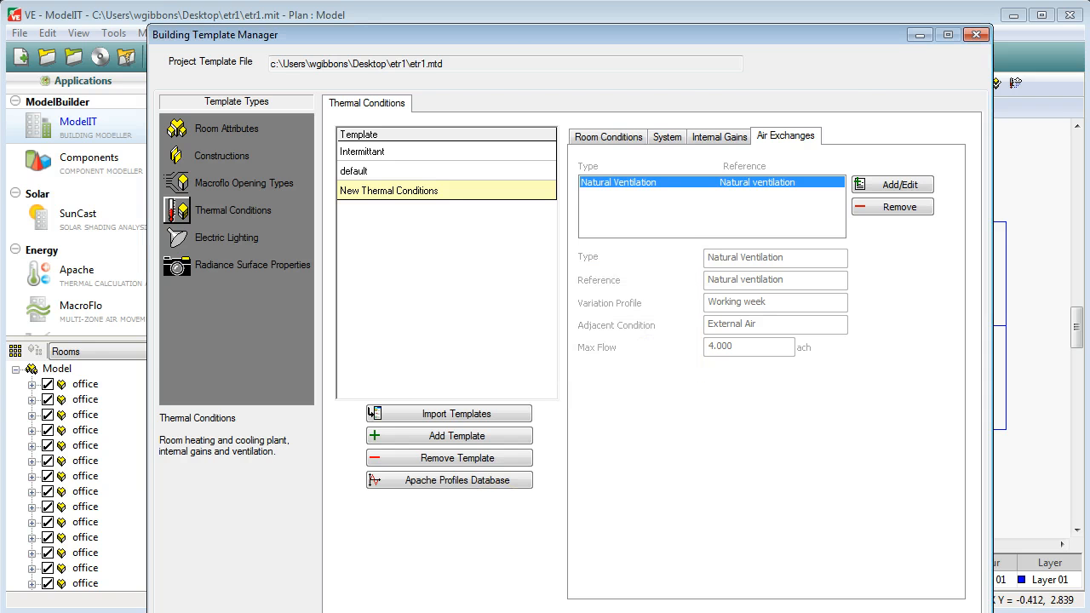
left_click(545, 612)
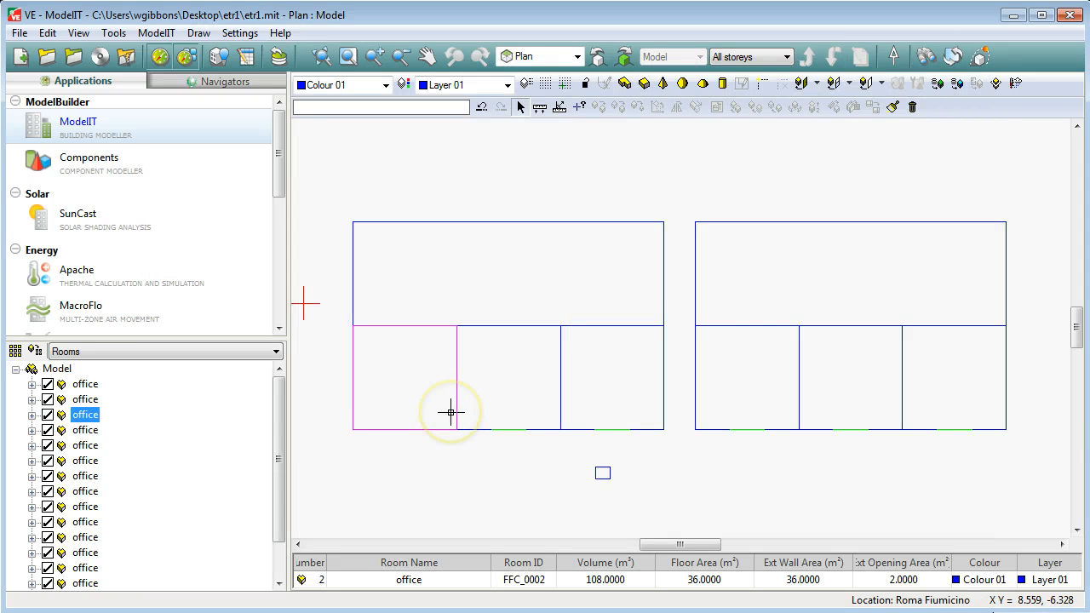